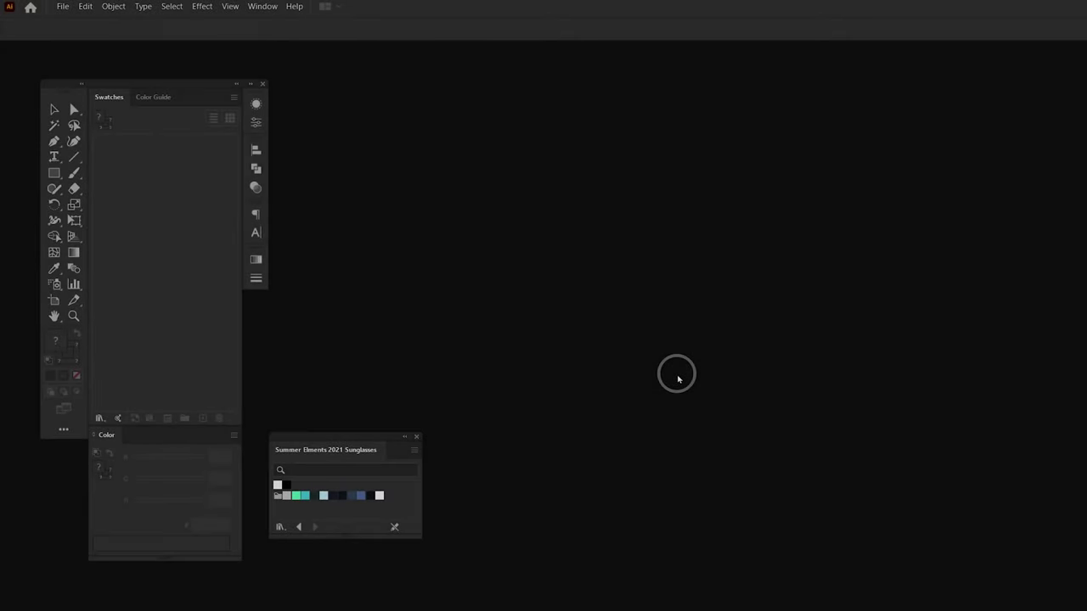
# Create a 1000 × 1000 px RGB document named 'Summer SG 2021'.
pyautogui.hotkey('ctrl', 'n')
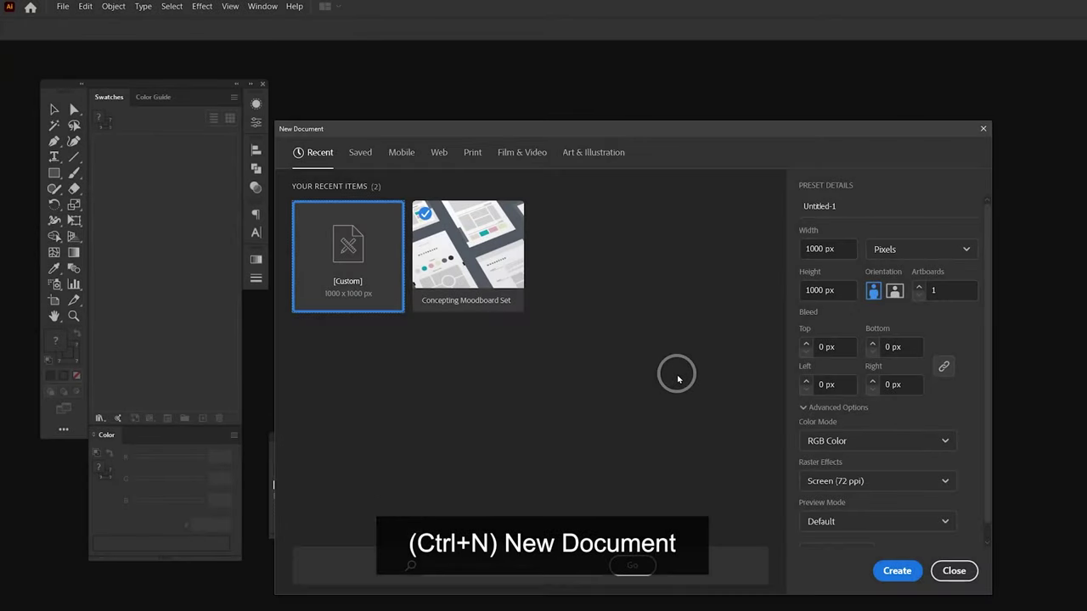
pyautogui.click(857, 207)
pyautogui.write('Summer SG 2021')
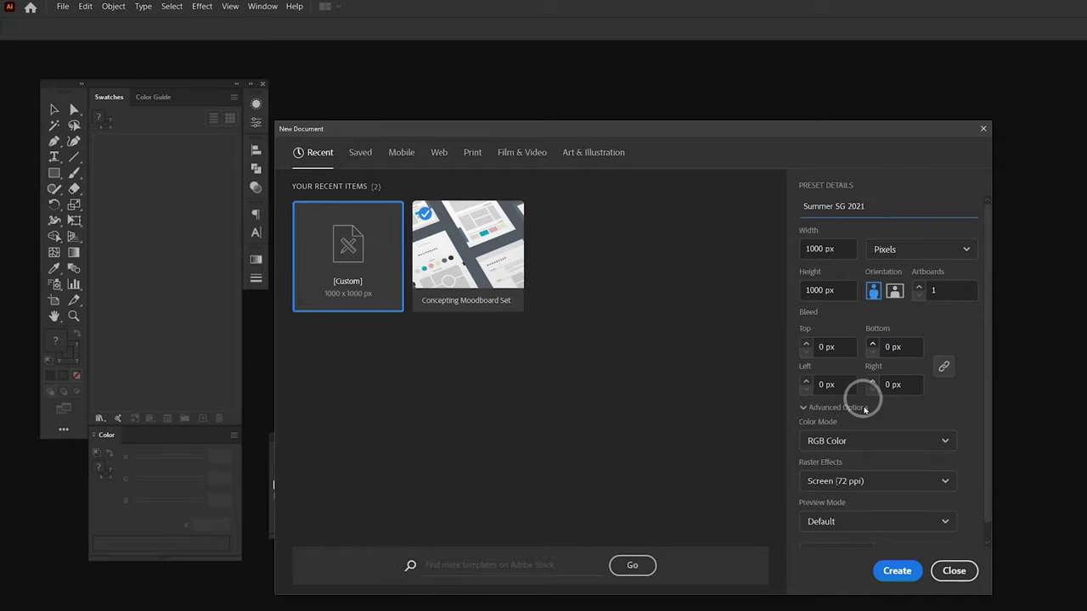
pyautogui.click(889, 577)
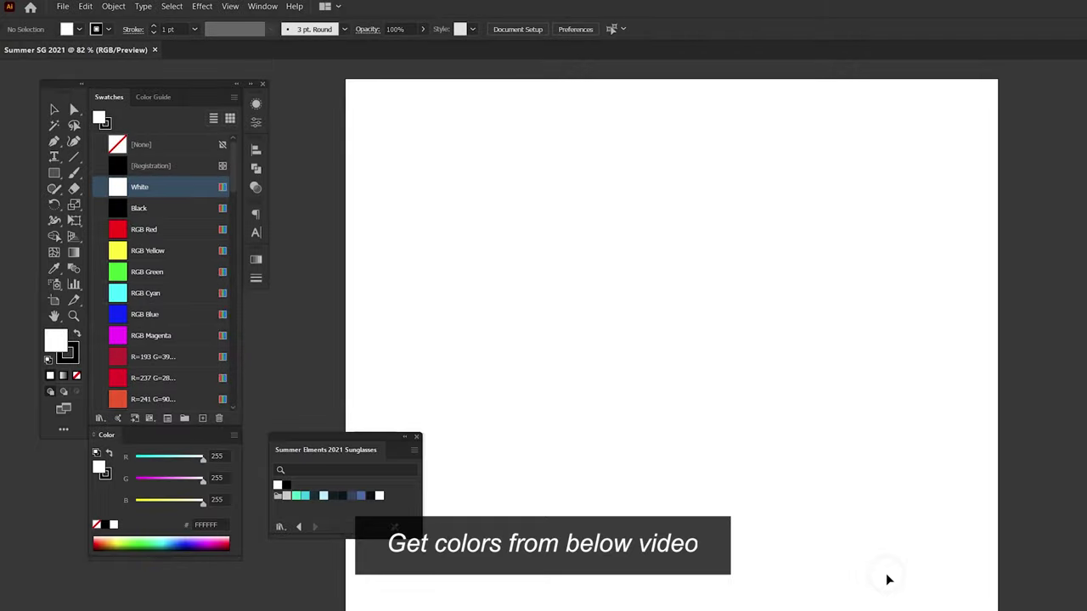
# Select all unused swatches and delete them.
pyautogui.hscroll(-3, 432, 308)
pyautogui.hscroll(-4, 333, 199)
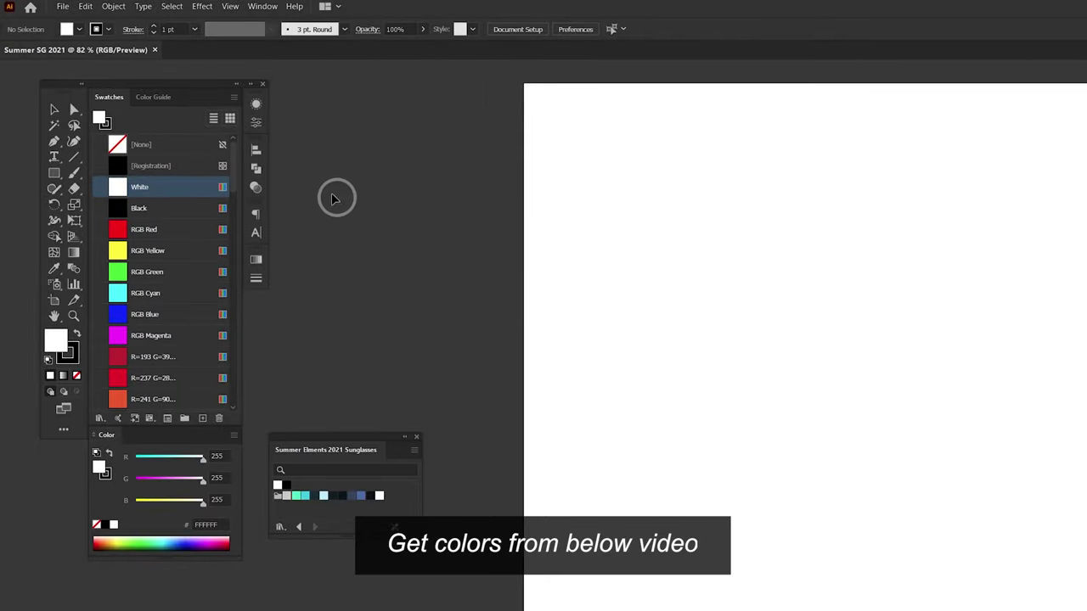
pyautogui.click(239, 101)
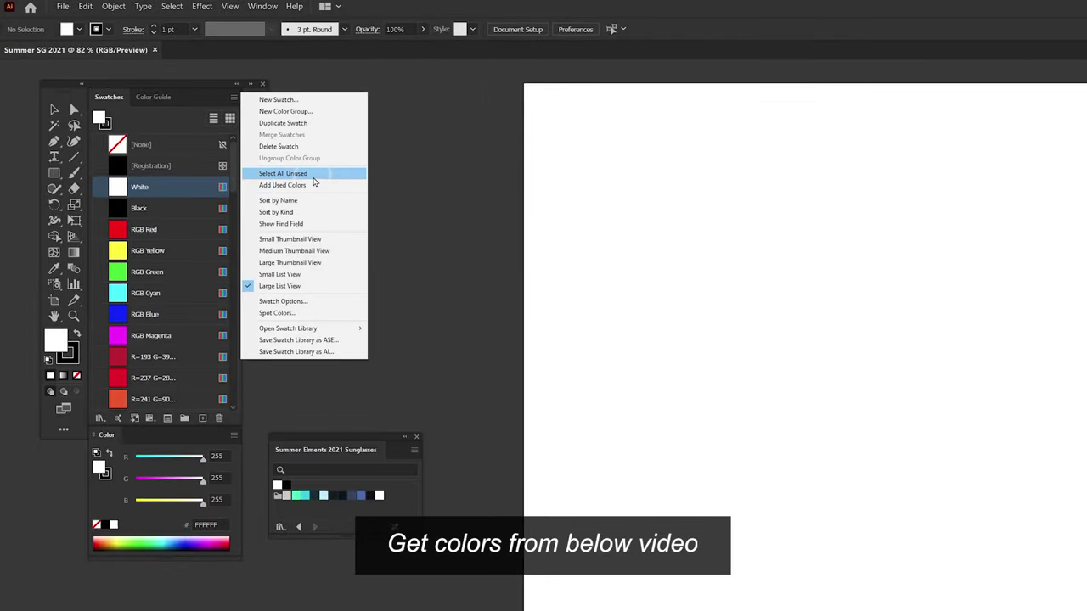
pyautogui.click(315, 175)
pyautogui.moveTo(190, 229); pyautogui.dragTo(219, 417)
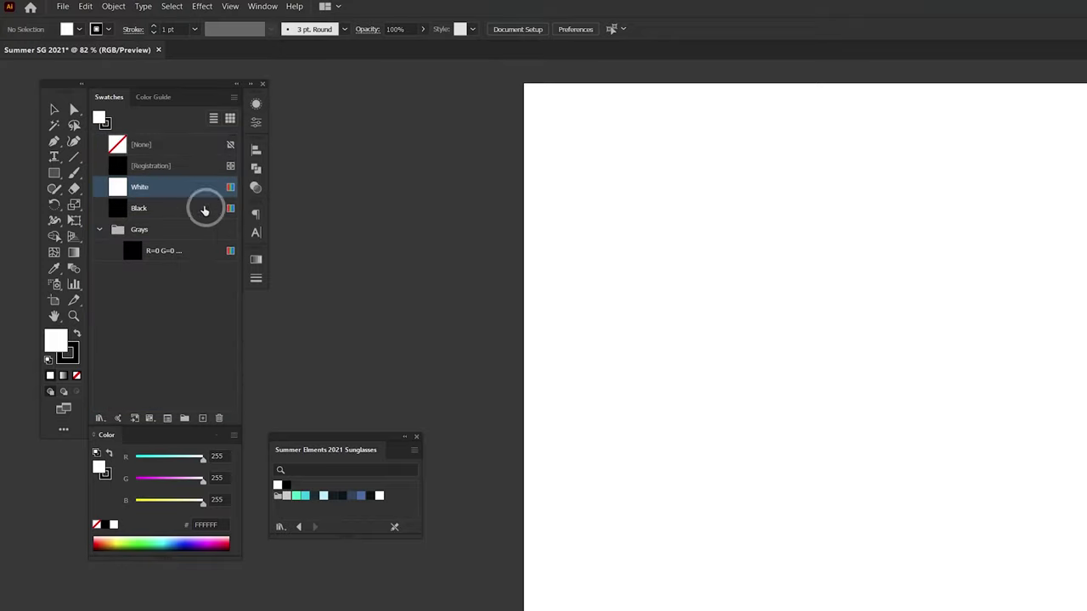
# Delete the Grays group and add the library's Sunglasses colour group to the document swatches.
pyautogui.click(155, 231)
pyautogui.moveTo(156, 231); pyautogui.dragTo(219, 418)
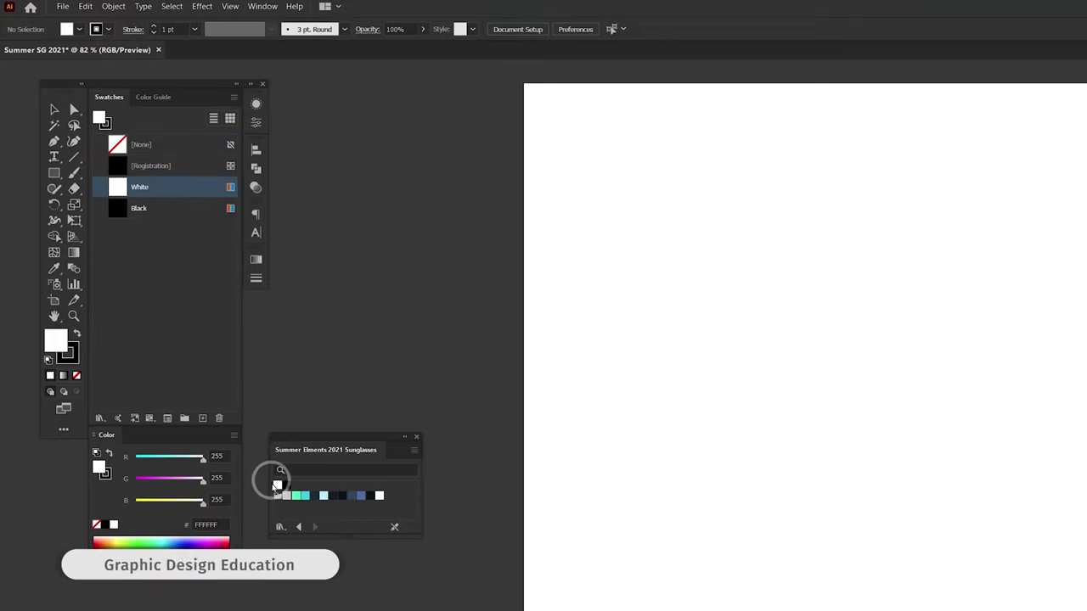
pyautogui.moveTo(277, 496); pyautogui.dragTo(151, 291)
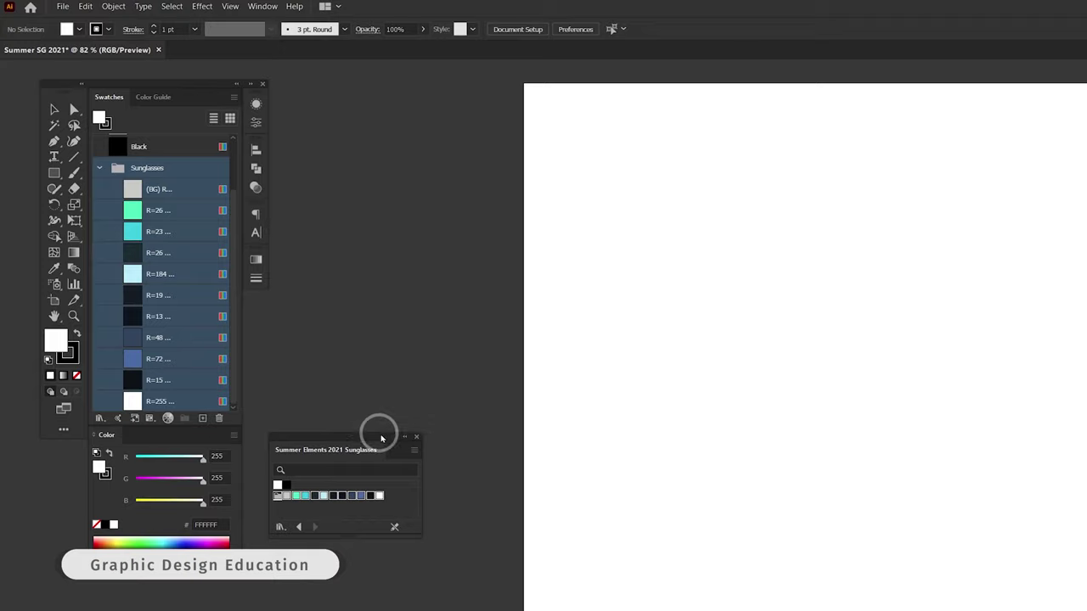
pyautogui.click(416, 438)
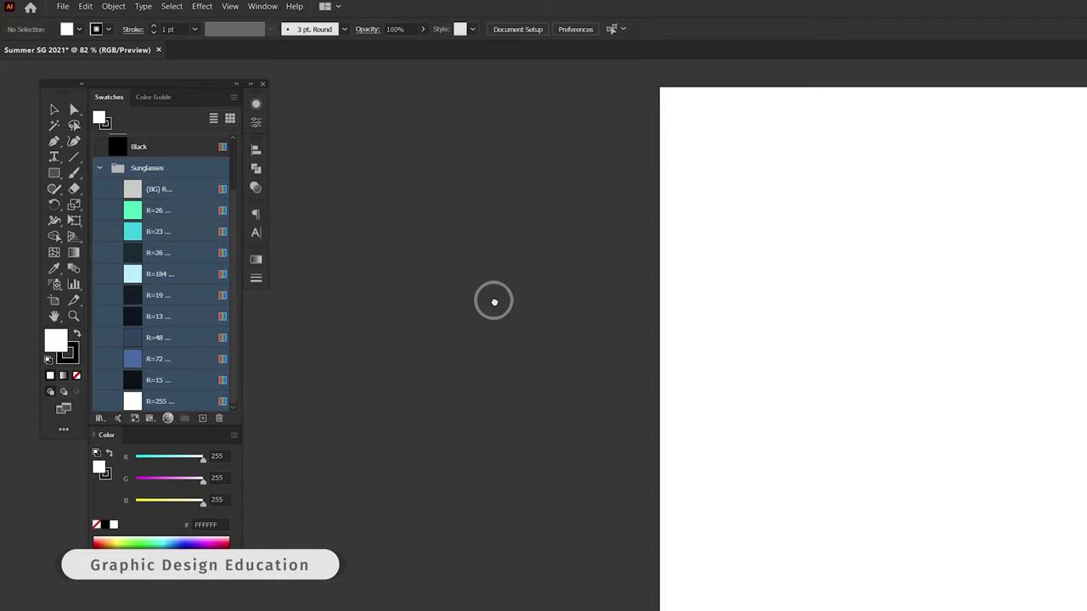
# Draw an ellipse with cyan R=23 fill and no stroke.
pyautogui.click(172, 231)
pyautogui.click(68, 353)
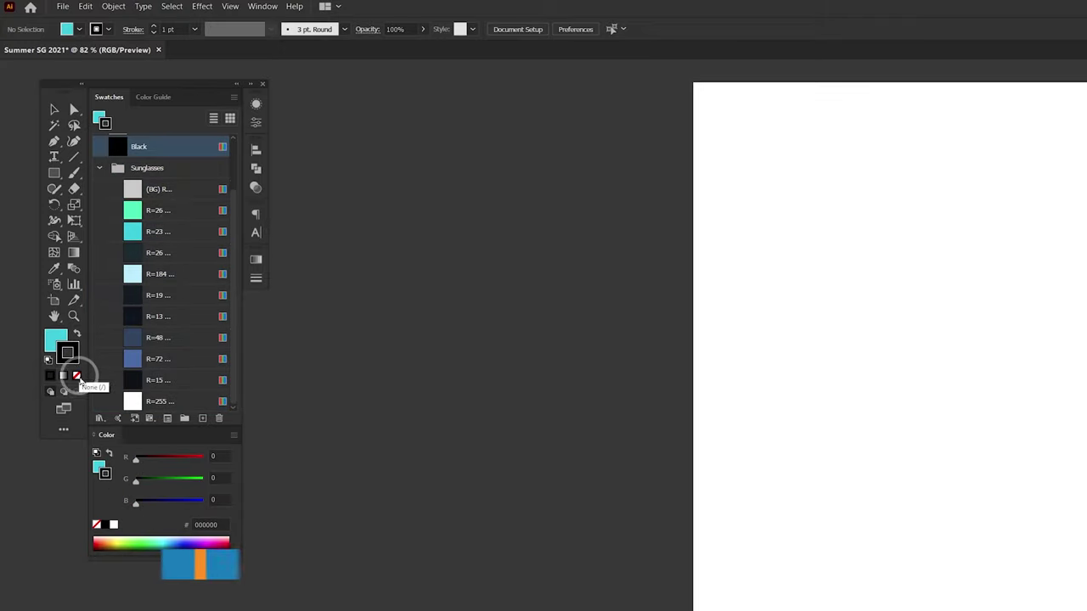
pyautogui.click(76, 374)
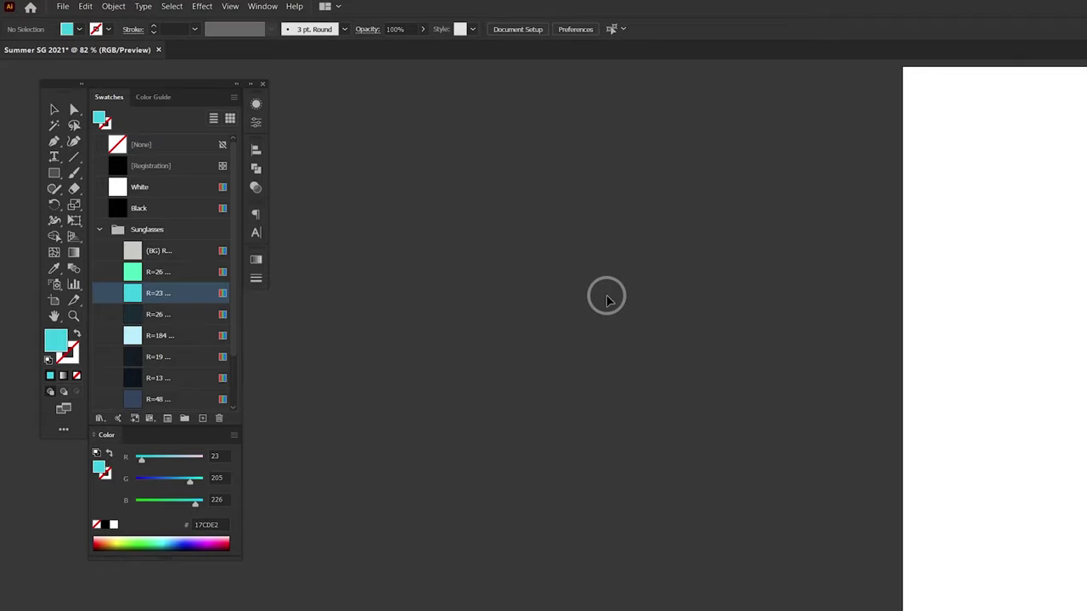
pyautogui.press('l')
pyautogui.moveTo(413, 319); pyautogui.dragTo(624, 473)
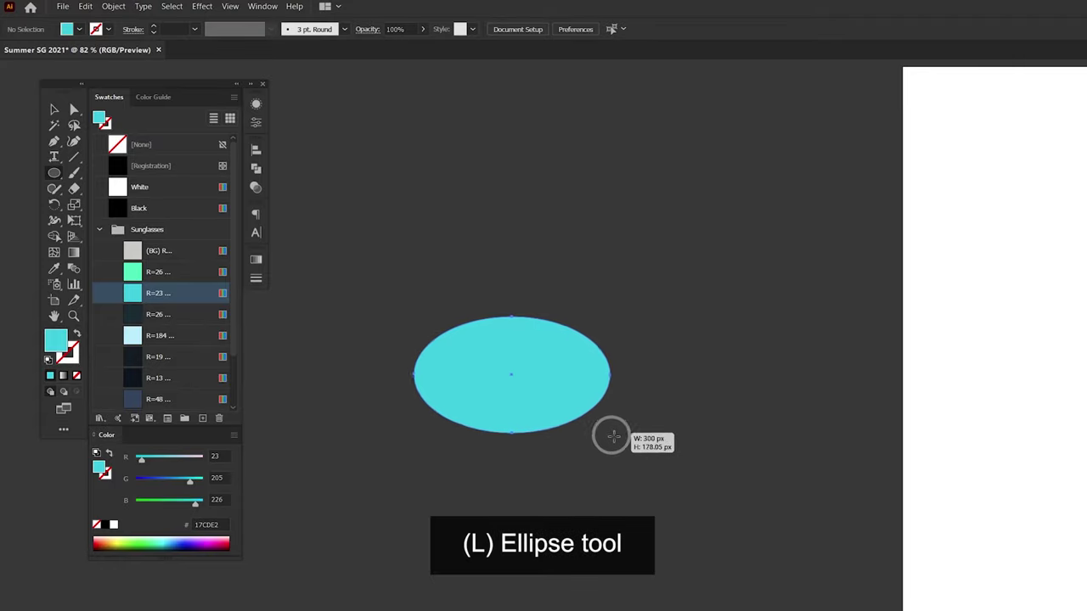
# Reshape the ellipse into a lopsided, flat-topped lens by moving its side, top and bottom anchors.
pyautogui.press('a')
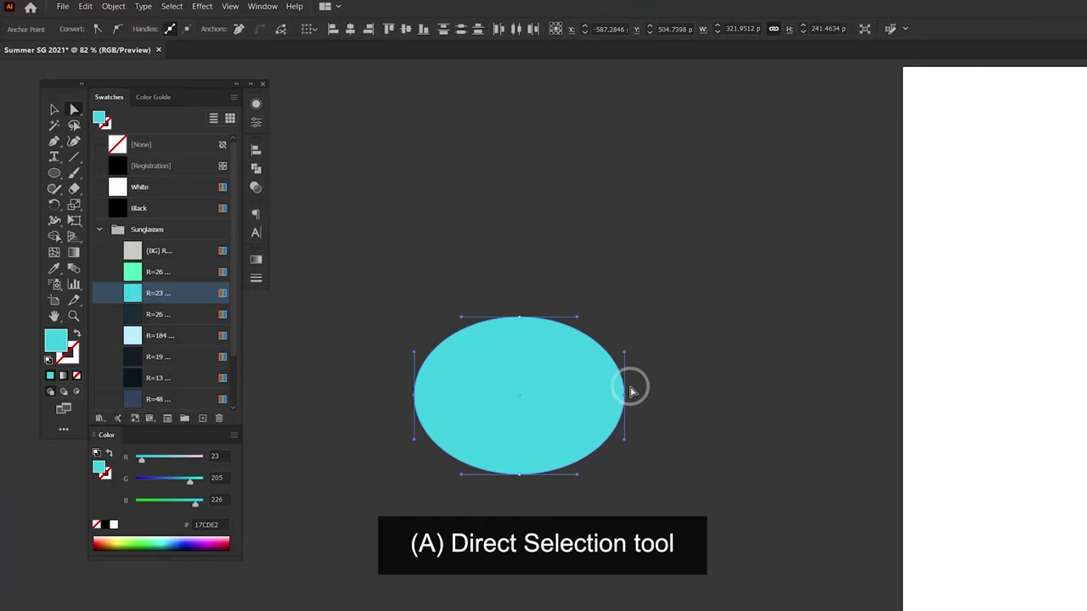
pyautogui.moveTo(625, 397); pyautogui.dragTo(624, 384)
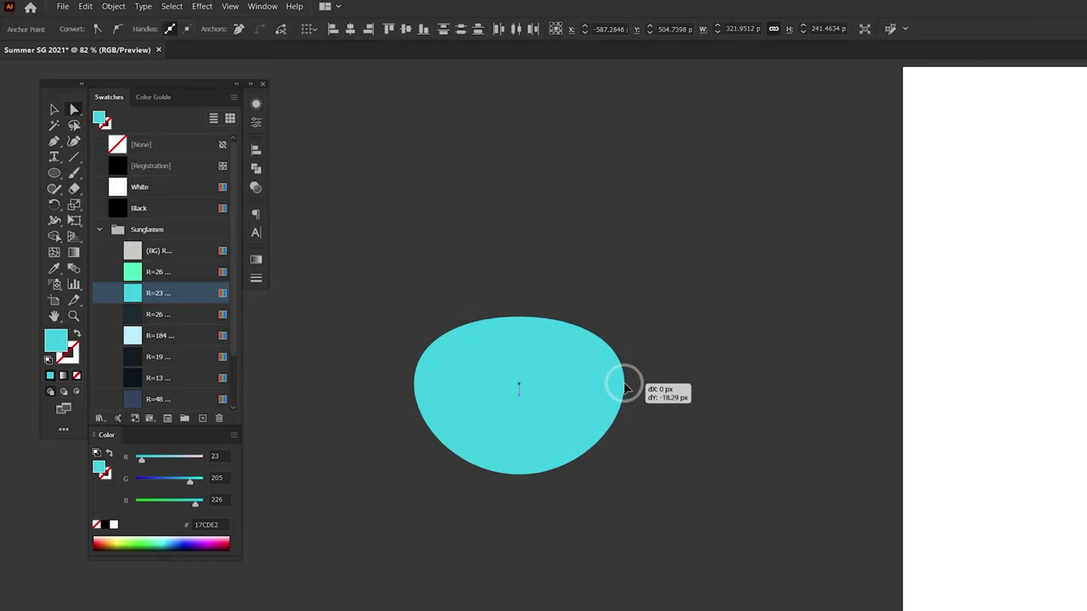
pyautogui.moveTo(413, 384); pyautogui.dragTo(414, 364)
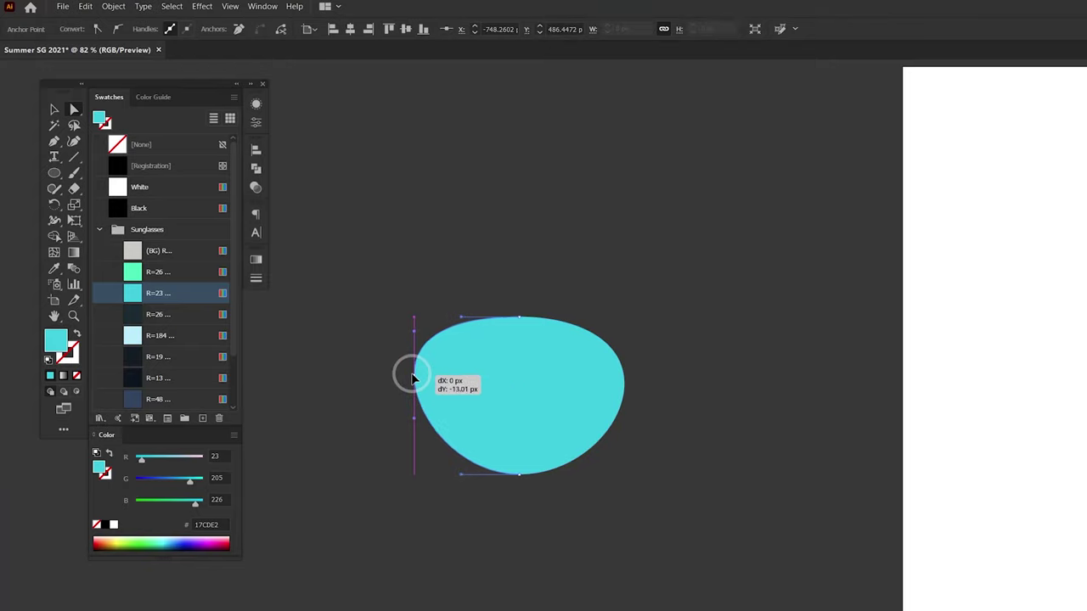
pyautogui.moveTo(518, 318); pyautogui.dragTo(559, 322)
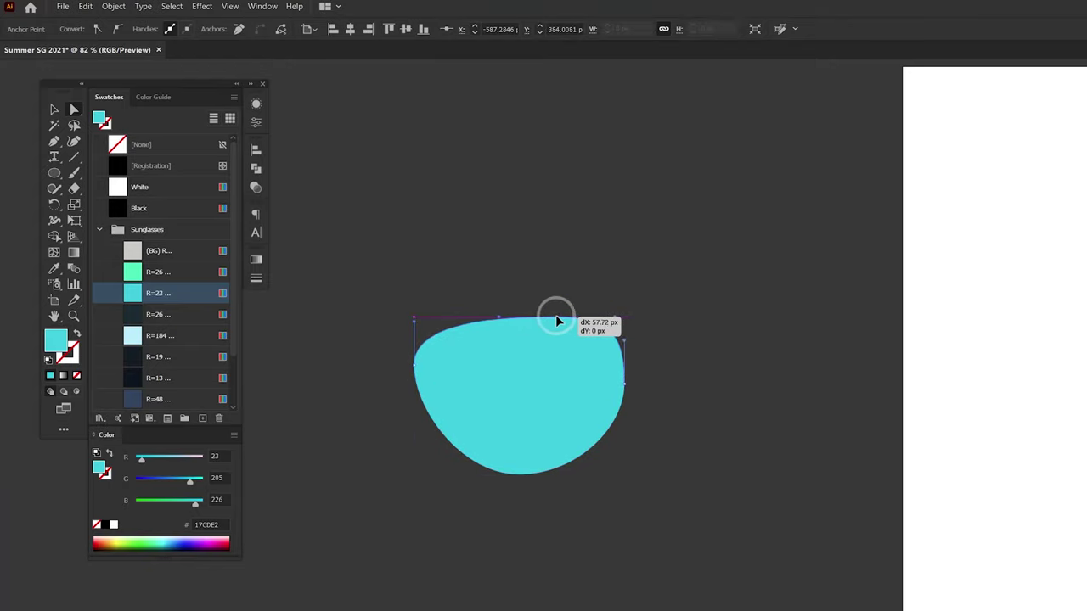
pyautogui.click(724, 416)
pyautogui.moveTo(570, 499); pyautogui.dragTo(431, 467)
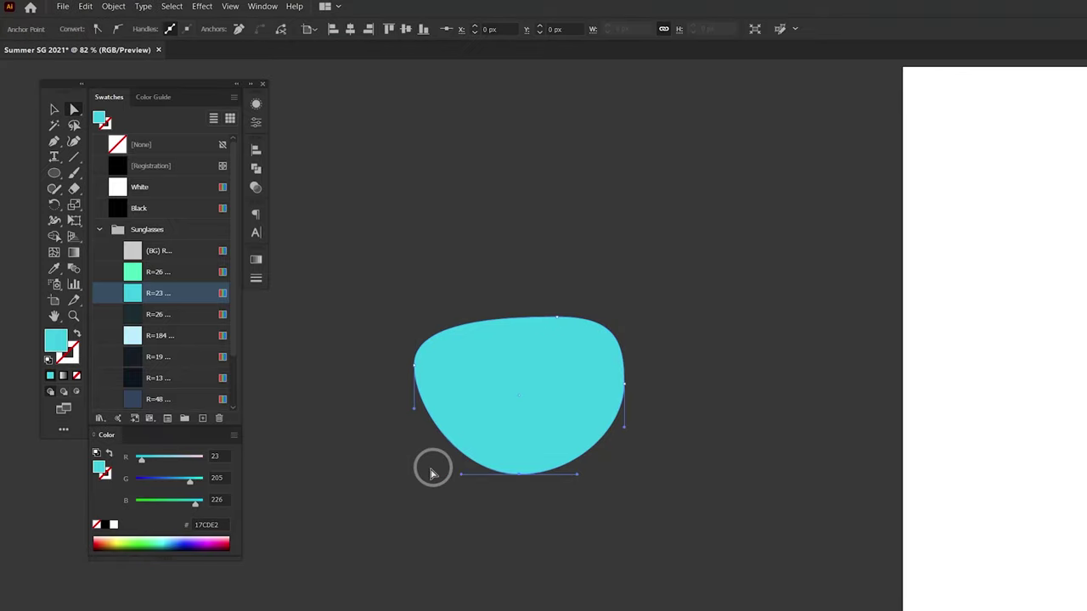
pyautogui.moveTo(519, 474); pyautogui.dragTo(527, 474)
pyautogui.click(590, 516)
pyautogui.press('v')
pyautogui.click(528, 371)
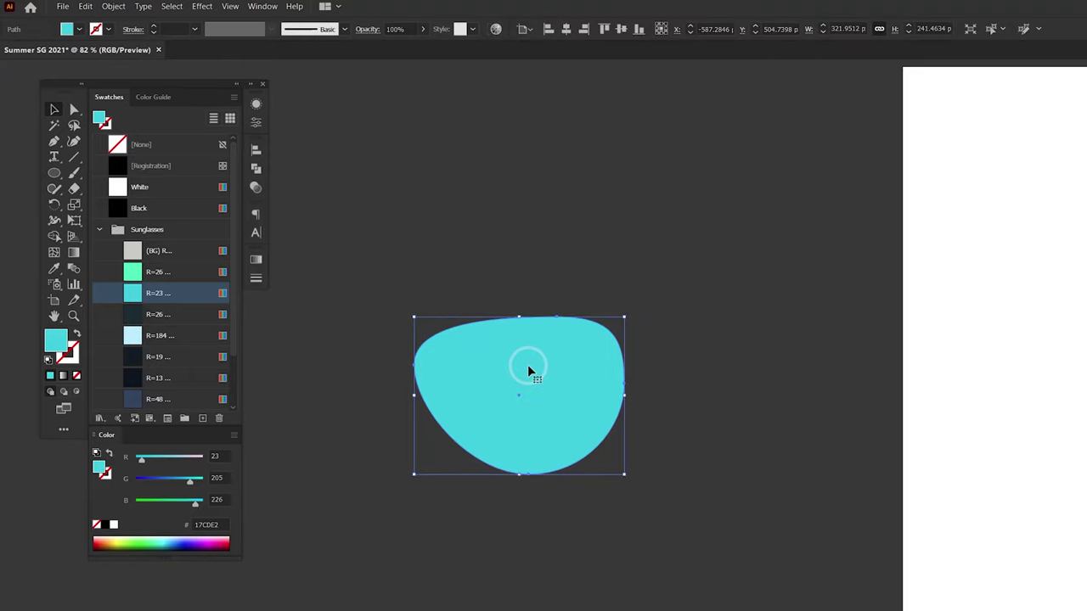
# Apply Object > Path > Offset Path at 20 px to the cyan lens.
pyautogui.click(114, 7)
pyautogui.moveTo(124, 259)
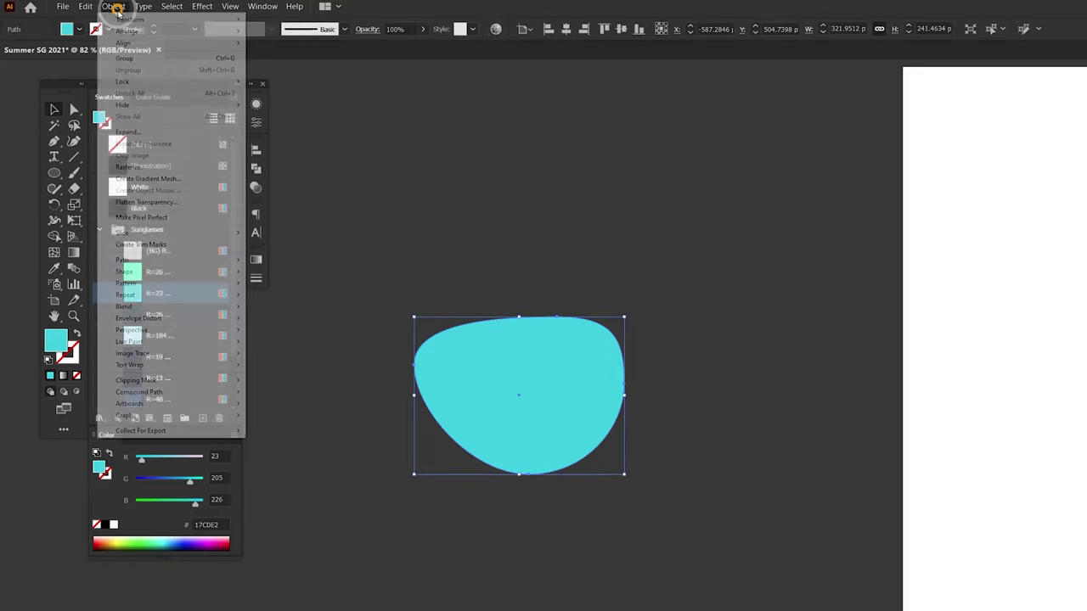
pyautogui.click(138, 260)
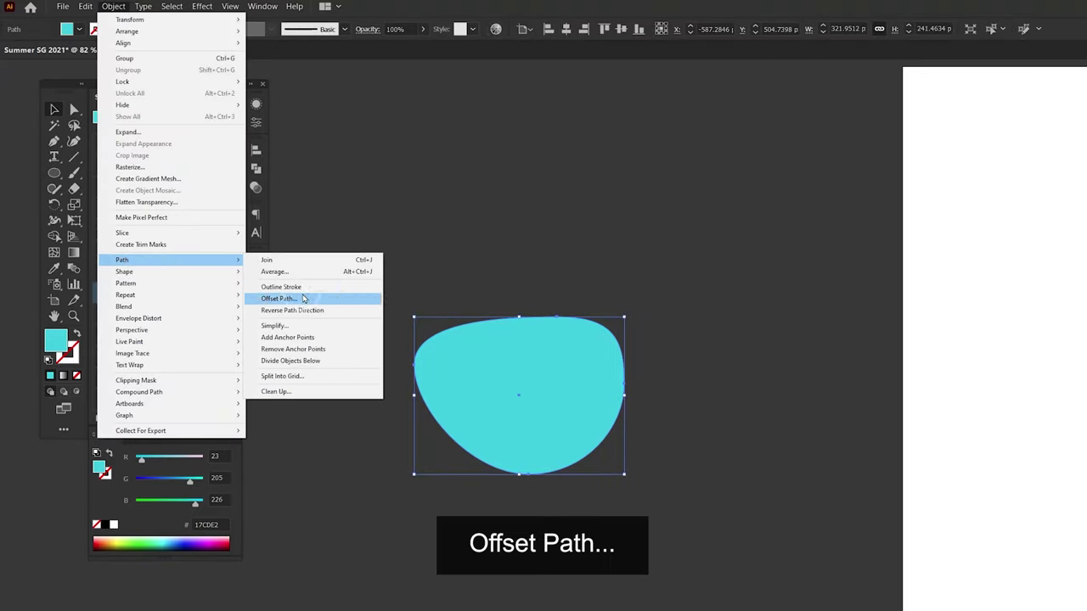
pyautogui.click(306, 301)
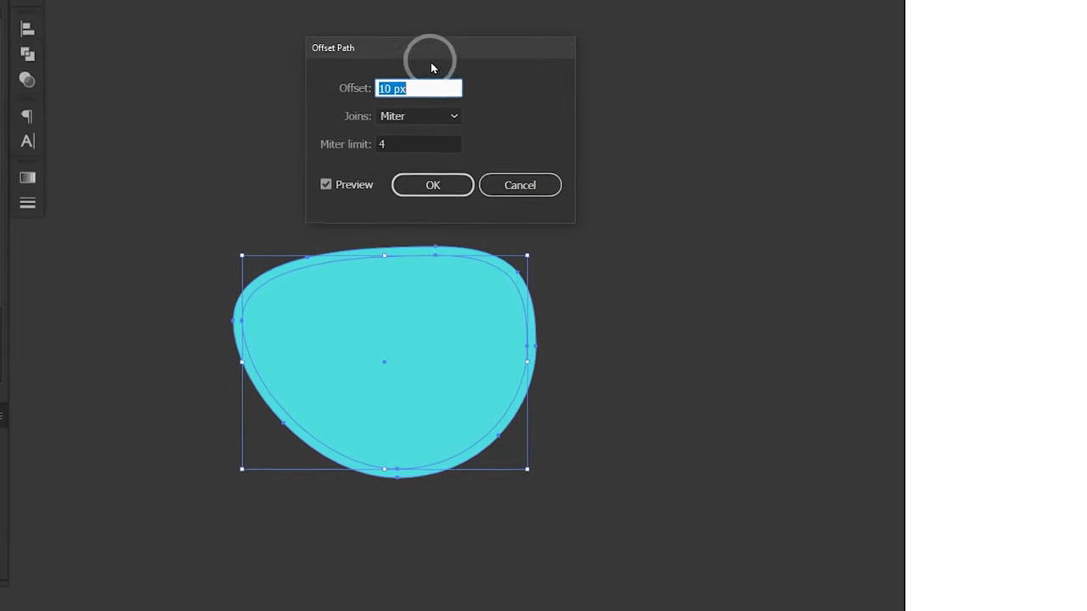
pyautogui.scroll(2, 665, 85)
pyautogui.scroll(3, 665, 85)
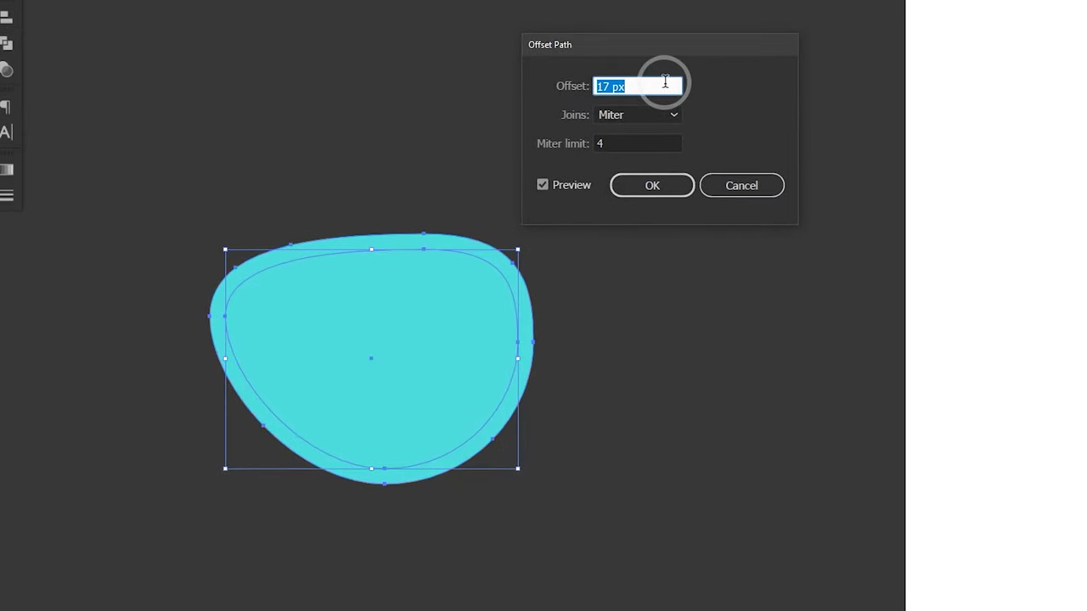
pyautogui.scroll(3, 665, 85)
pyautogui.scroll(3, 665, 83)
pyautogui.scroll(-1, 665, 82)
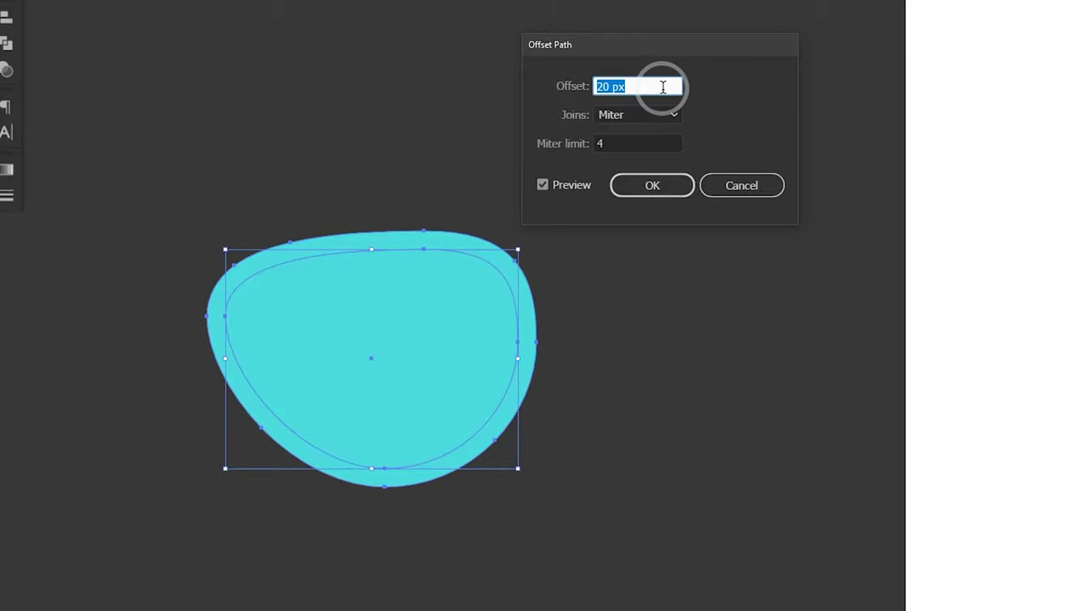
pyautogui.click(662, 185)
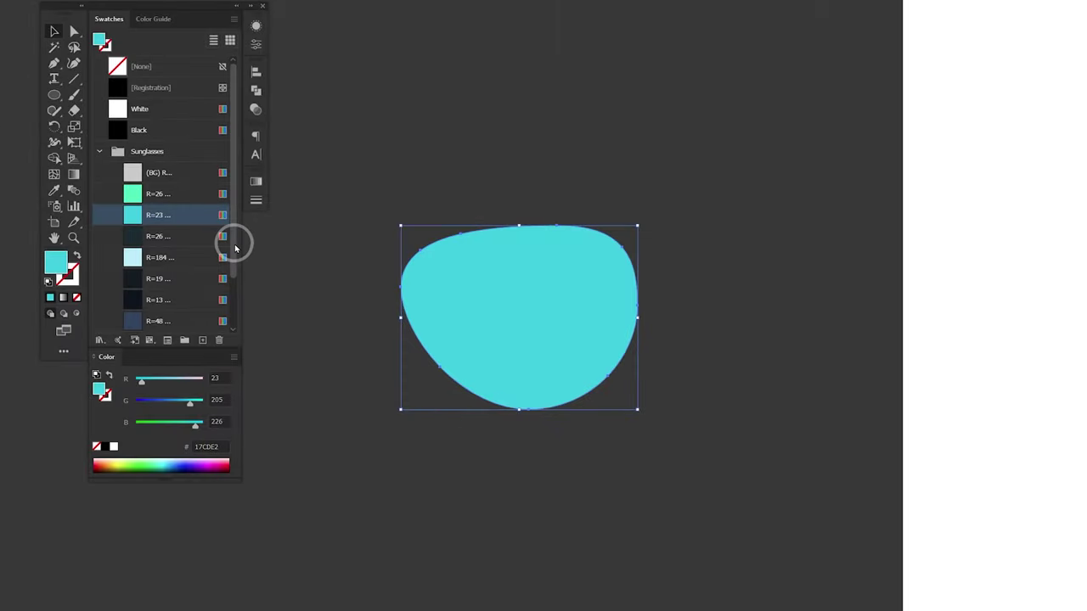
pyautogui.scroll(-3, 236, 254)
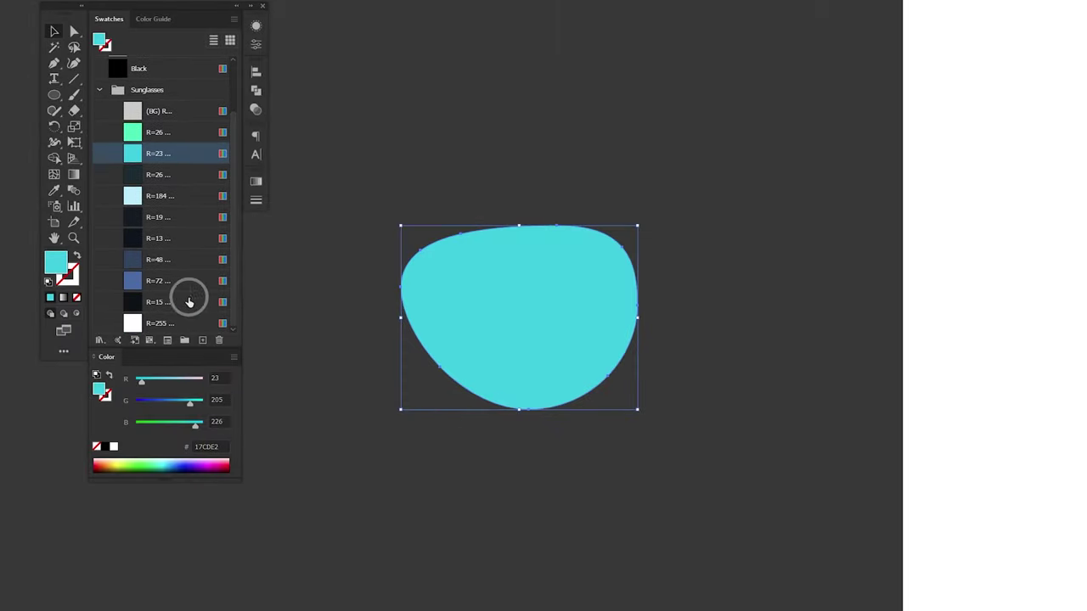
# Fill the offset outline with dark navy R=15 and check the lens and frame paths.
pyautogui.click(181, 300)
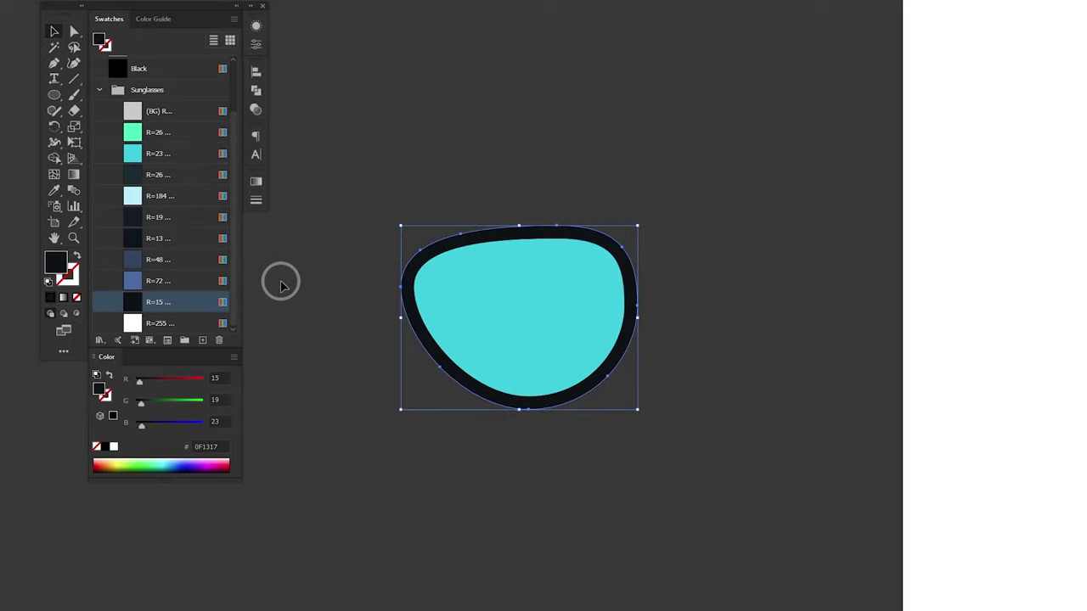
pyautogui.press('a')
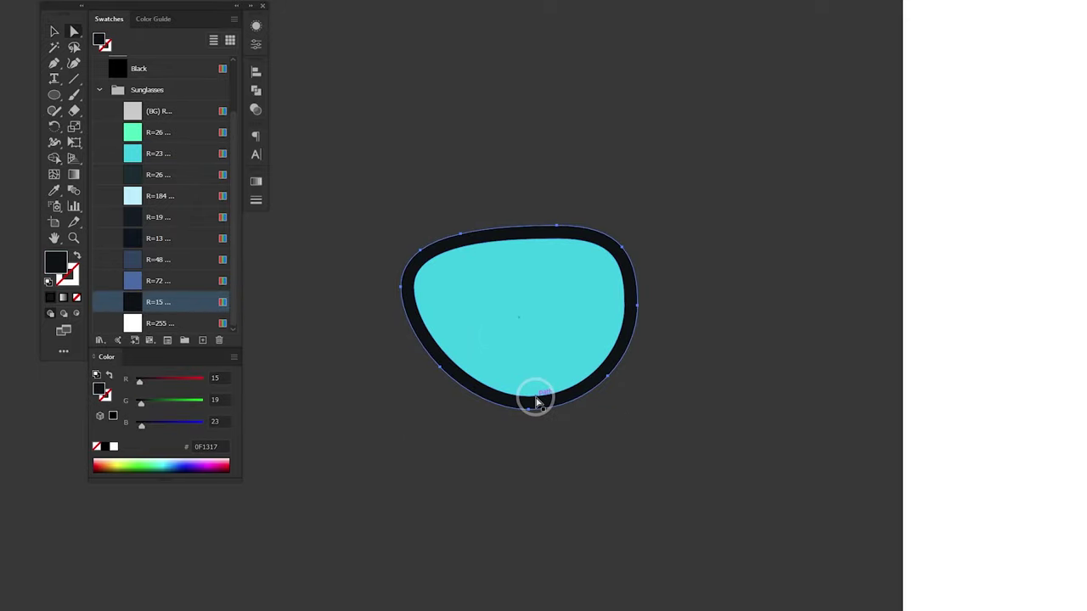
pyautogui.click(529, 396)
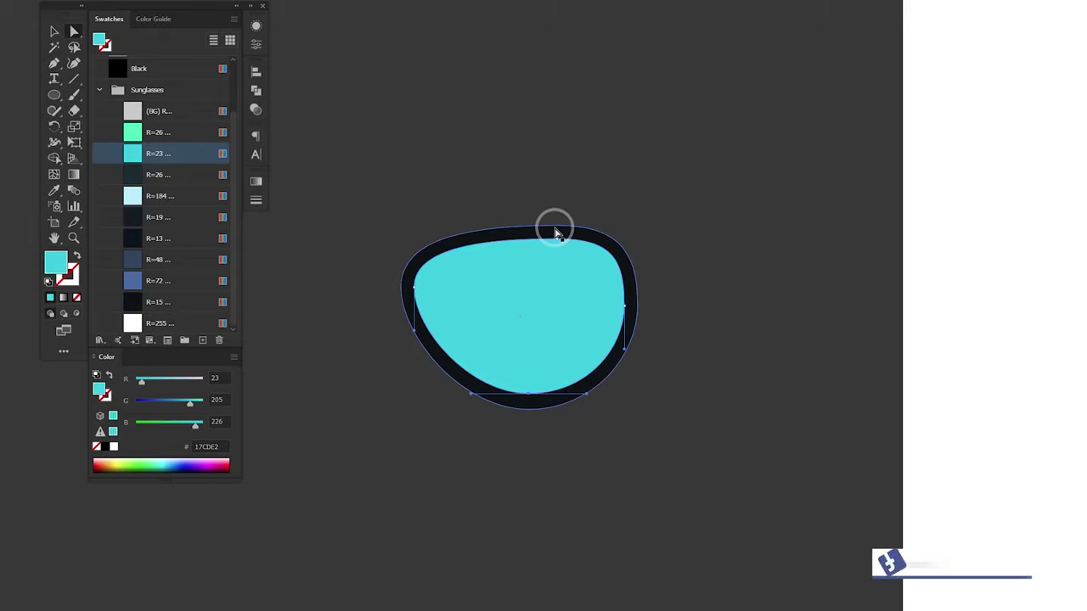
pyautogui.click(556, 229)
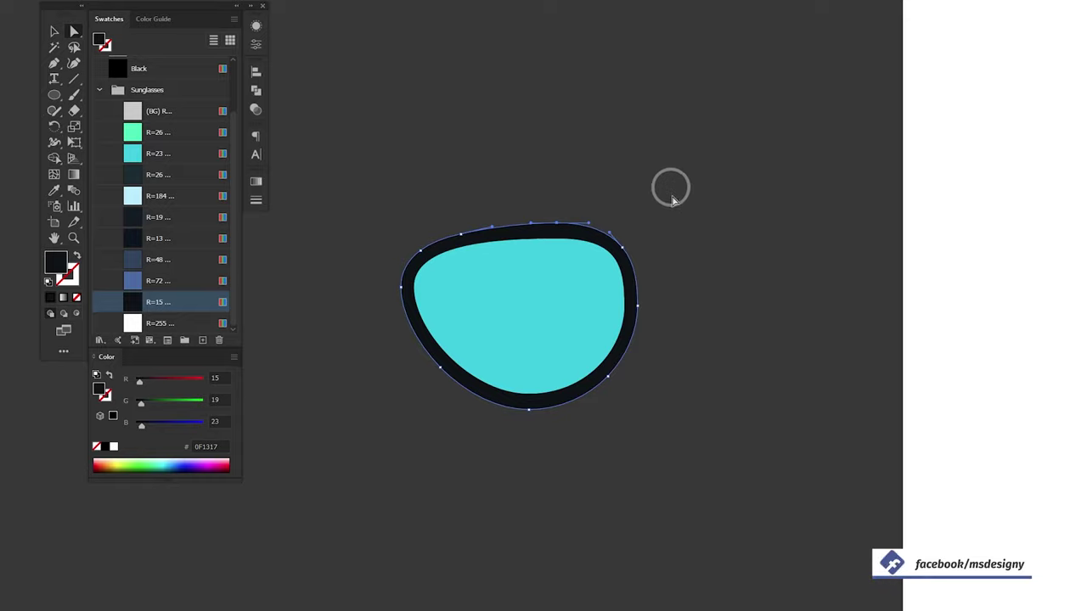
pyautogui.click(672, 234)
pyautogui.press('l')
pyautogui.hotkey('ctrl', '+')
pyautogui.hotkey('ctrl', '+')
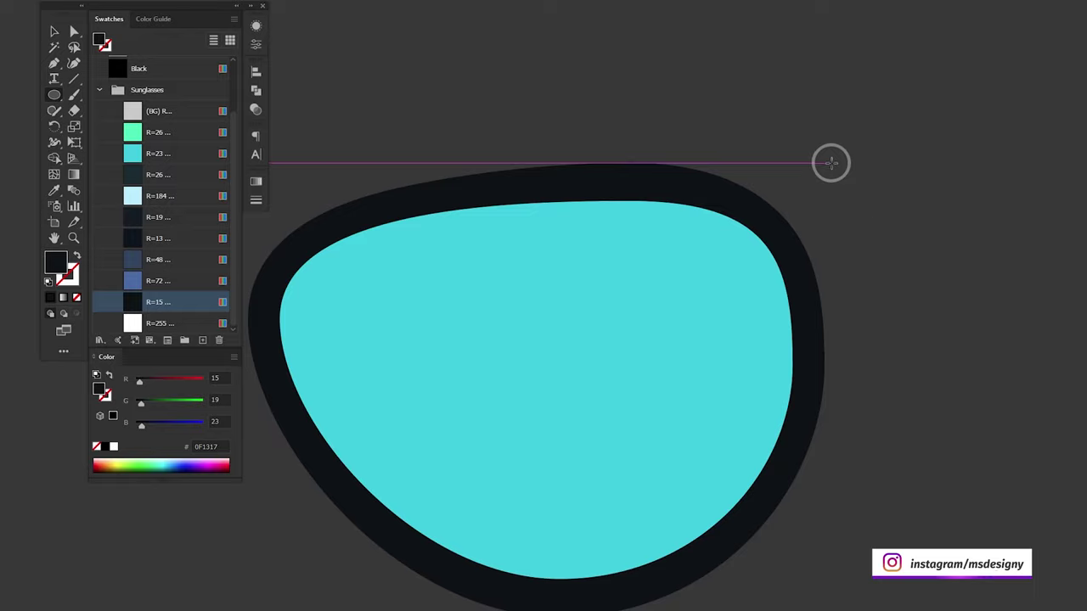
# Draw a round hinge at the frame's top-right corner, enlarged to about 69 px.
pyautogui.moveTo(830, 163); pyautogui.dragTo(782, 241)
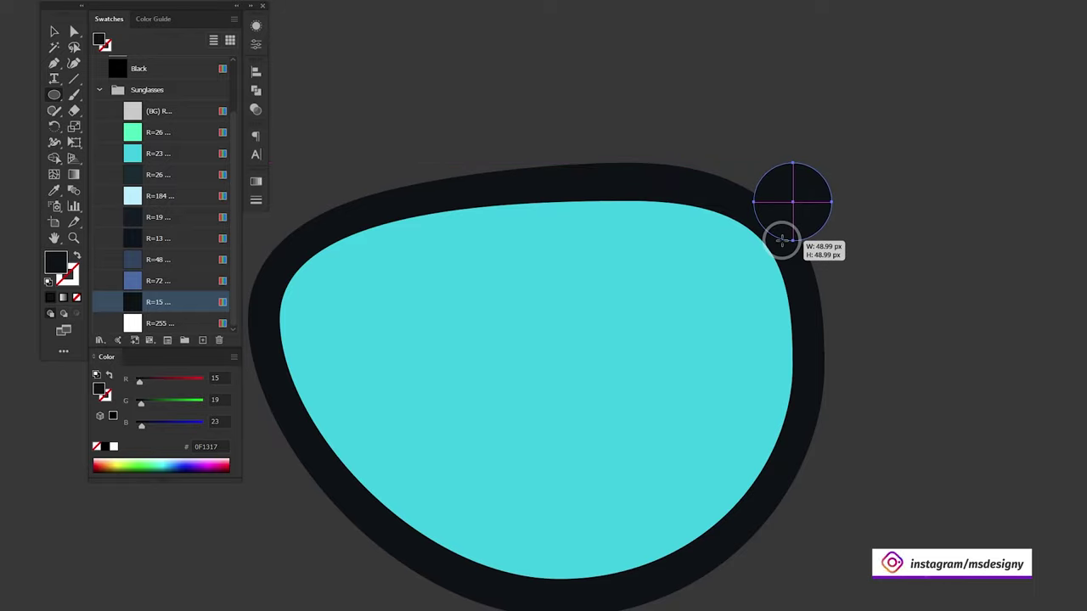
pyautogui.moveTo(782, 241); pyautogui.dragTo(750, 244)
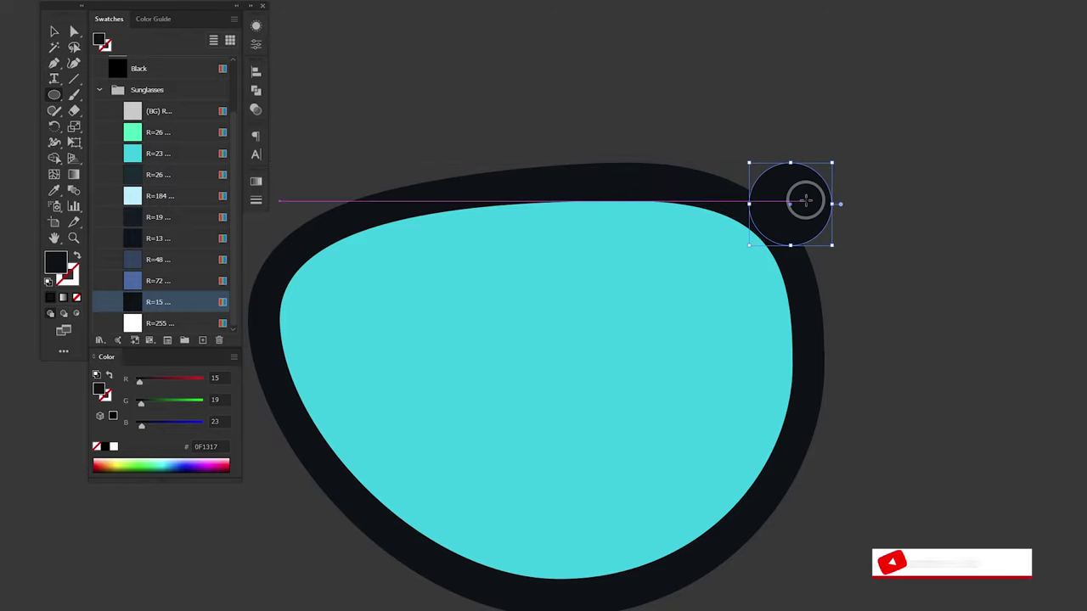
pyautogui.press('v')
pyautogui.moveTo(832, 162); pyautogui.dragTo(835, 163)
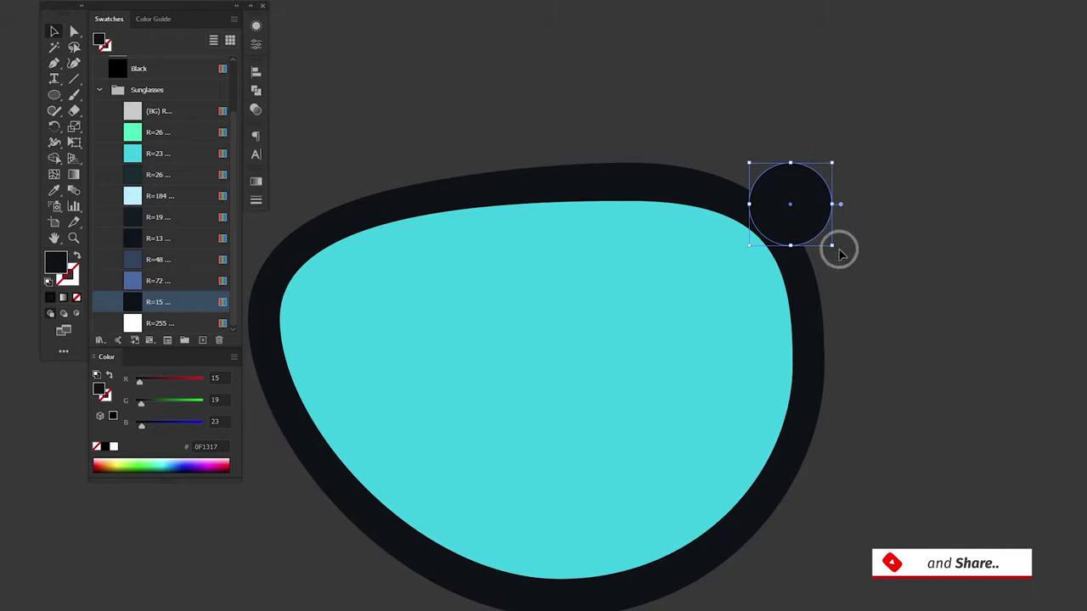
pyautogui.moveTo(831, 246); pyautogui.dragTo(854, 276)
pyautogui.press('p')
# Pen-draw a triangle joining the hinge to the frame's top edge, then select frame, hinge and triangle.
pyautogui.hotkey('ctrl', 'shift', 'a')
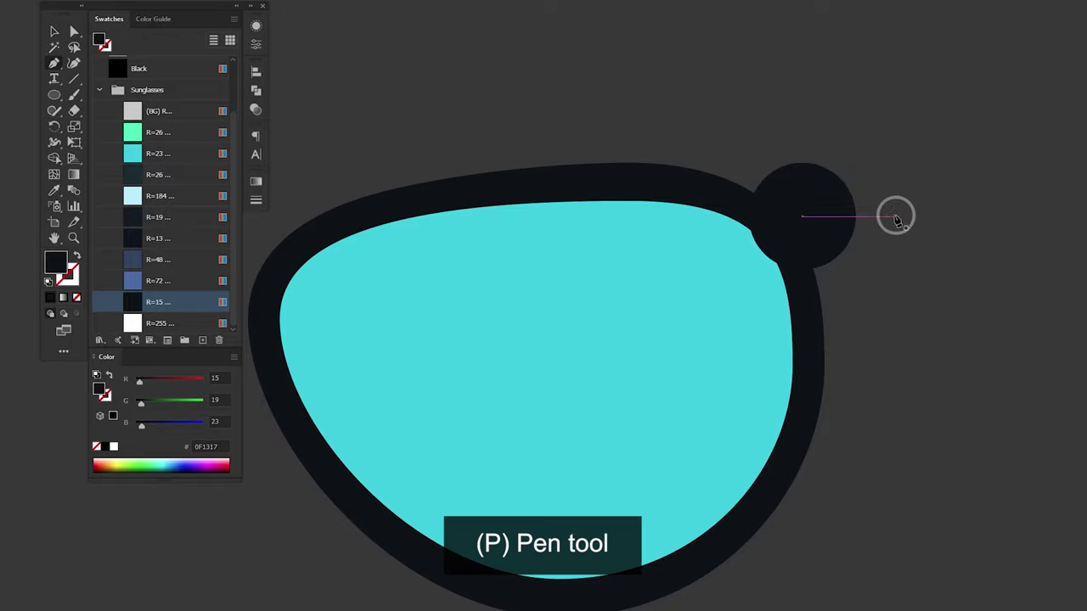
pyautogui.click(802, 162)
pyautogui.moveTo(637, 163); pyautogui.dragTo(655, 174)
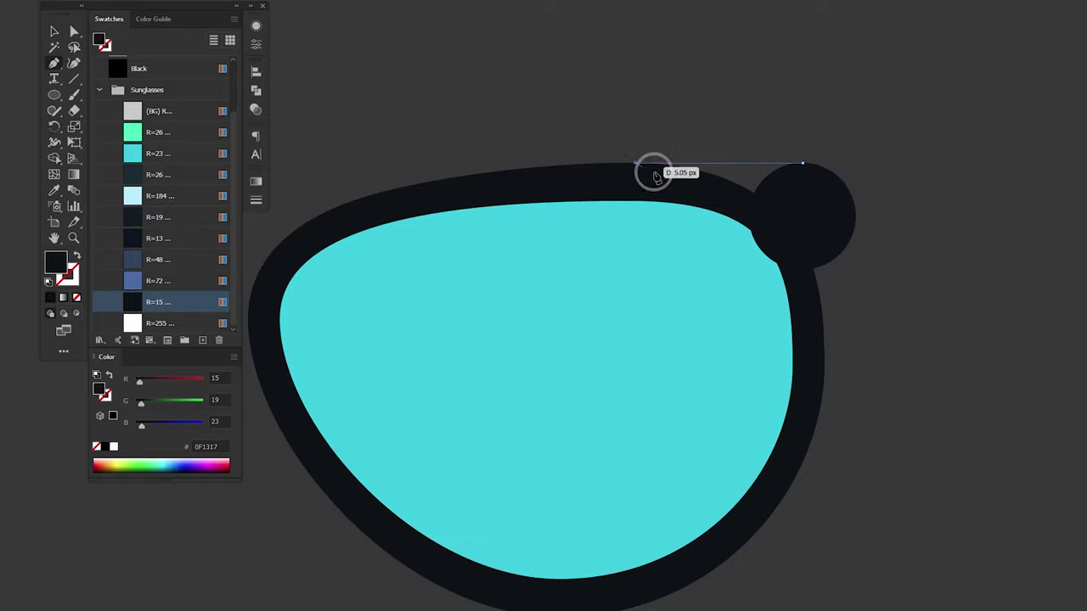
pyautogui.click(785, 223)
pyautogui.click(803, 162)
pyautogui.press('v')
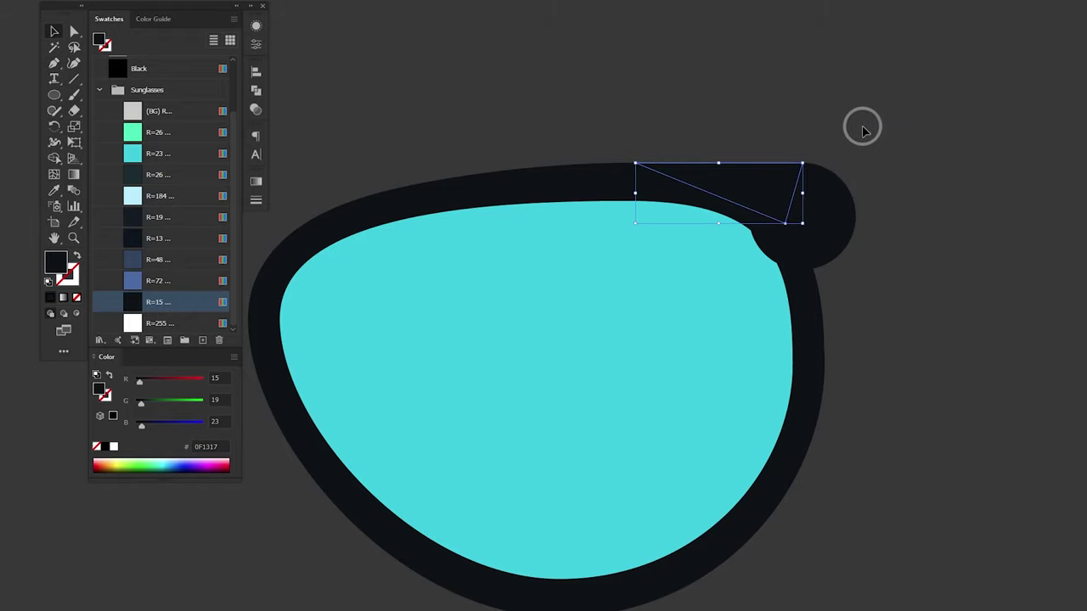
pyautogui.moveTo(862, 129); pyautogui.dragTo(609, 178)
pyautogui.hotkey('ctrl', 'shift', 'F9')
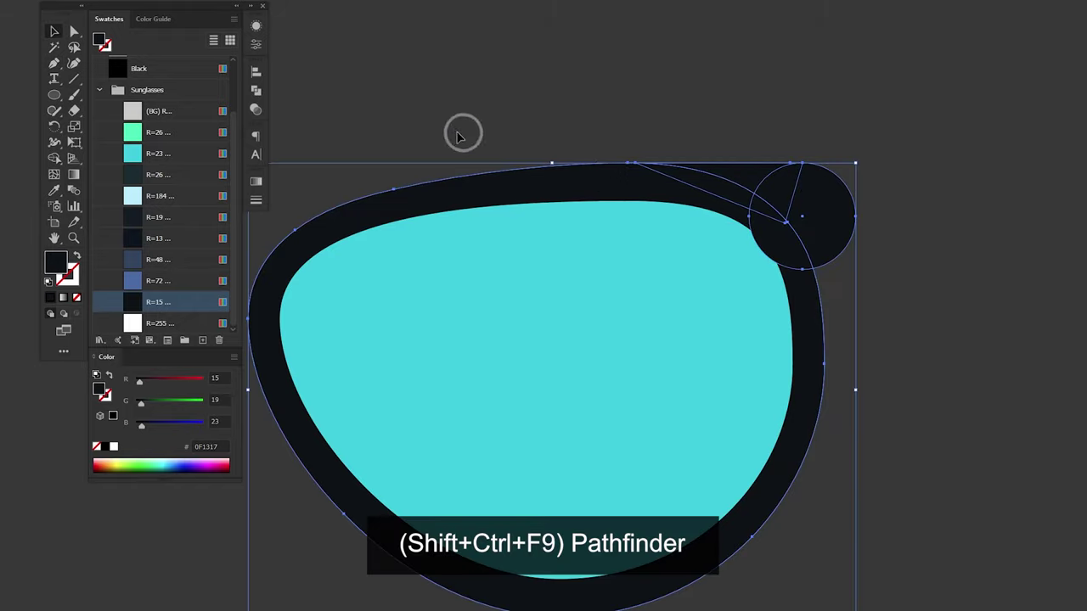
# Unite the frame, hinge and triangle with Pathfinder and send the shape behind the lens.
pyautogui.click(255, 90)
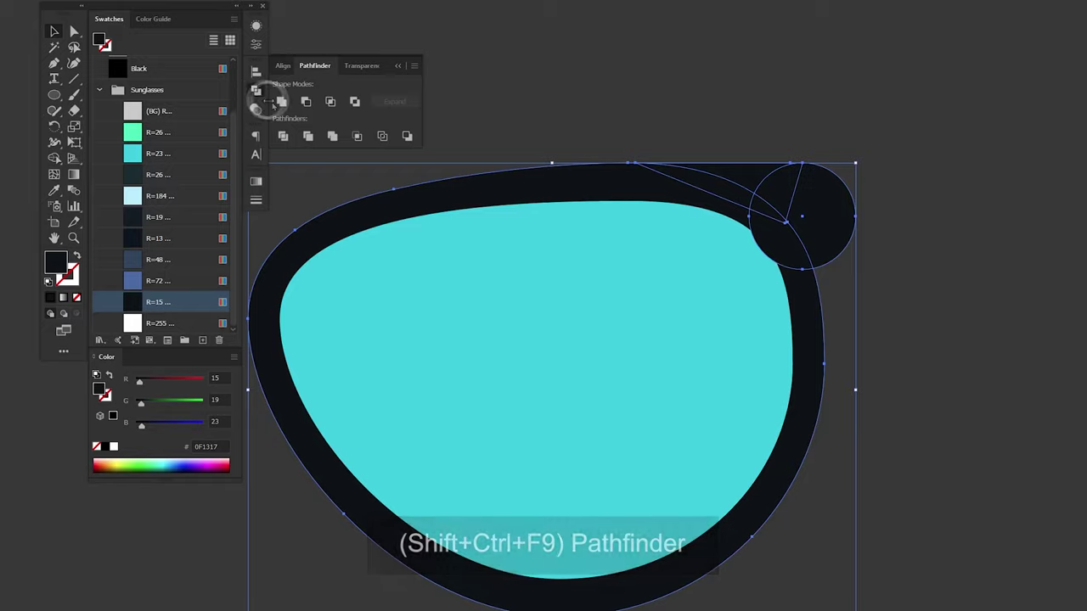
pyautogui.click(281, 102)
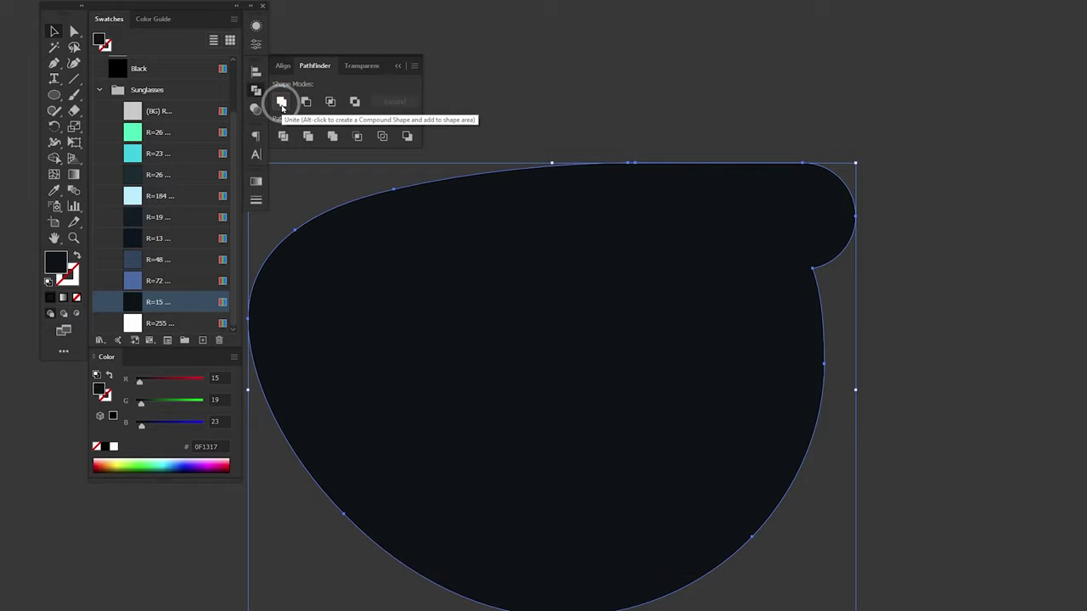
pyautogui.hotkey('ctrl', '[')
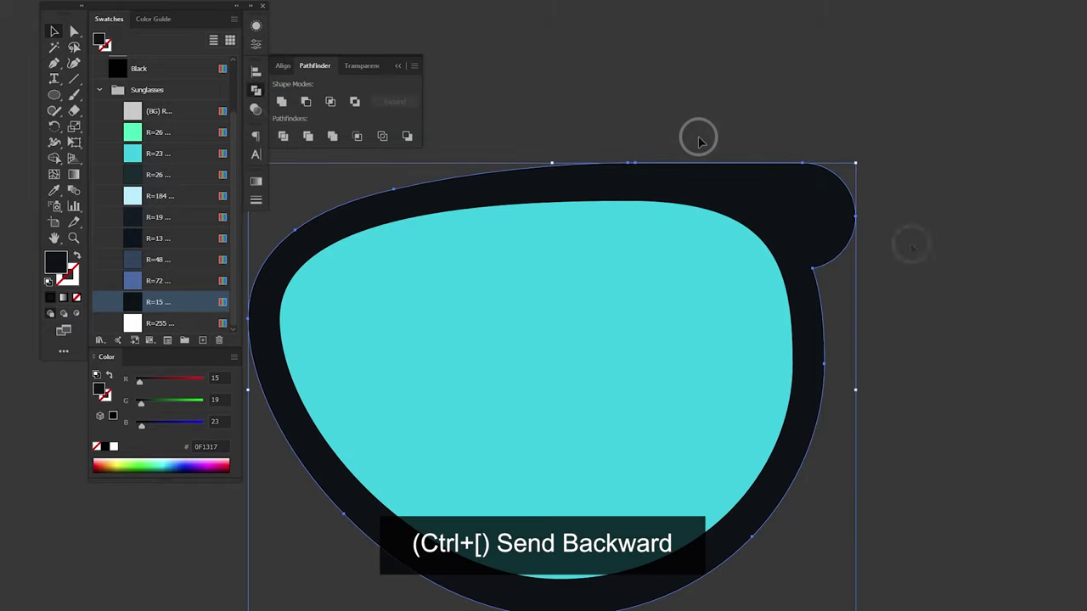
pyautogui.click(896, 257)
# Shift the view and select the cyan lens on its own.
pyautogui.moveTo(492, 249); pyautogui.dragTo(704, 227)
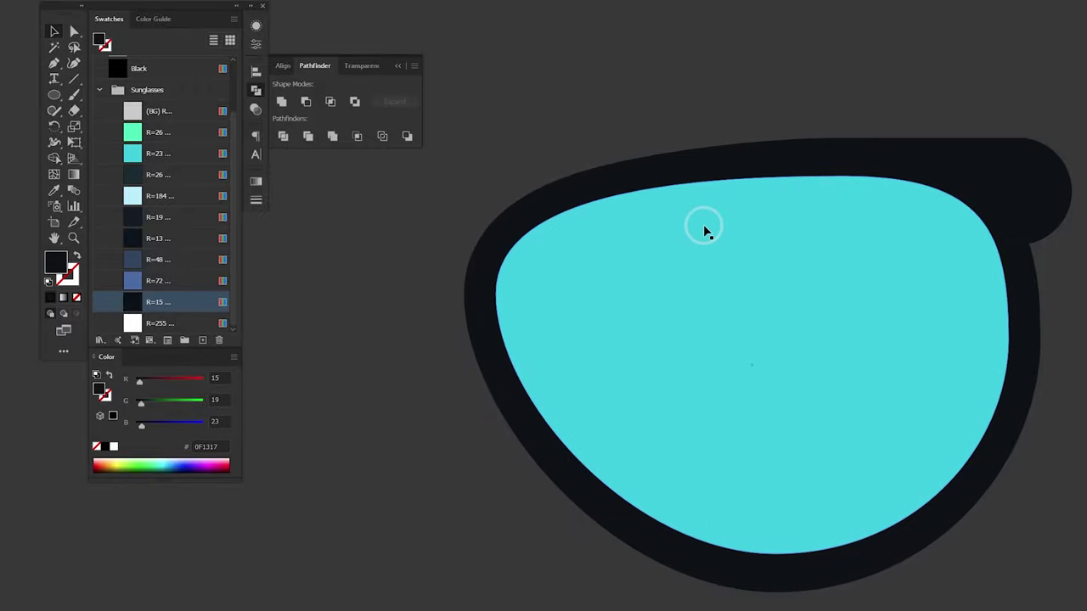
pyautogui.click(256, 90)
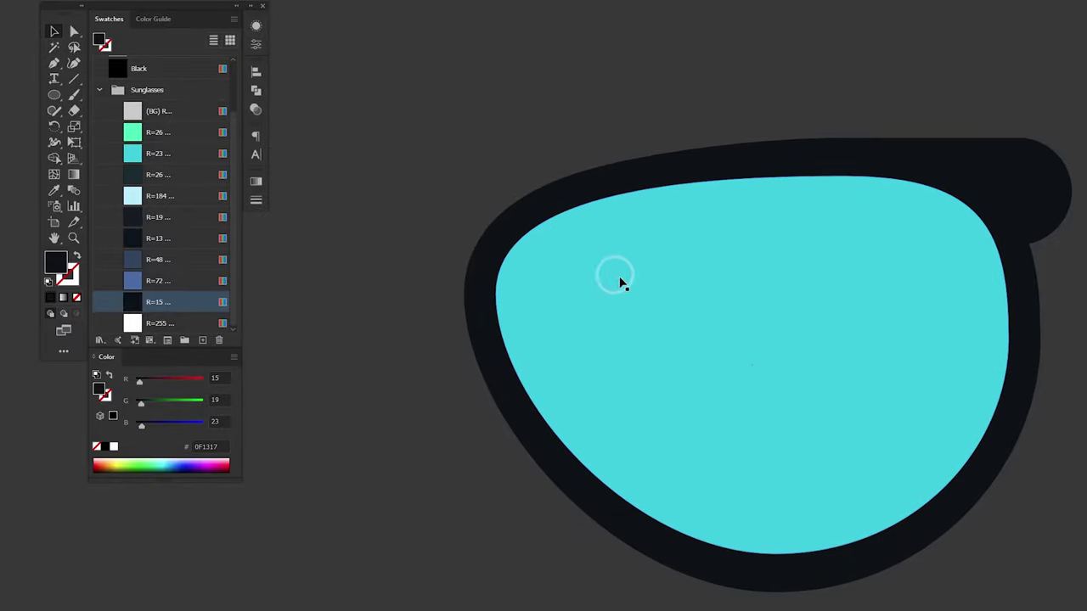
pyautogui.click(667, 293)
pyautogui.press('a')
pyautogui.click(718, 524)
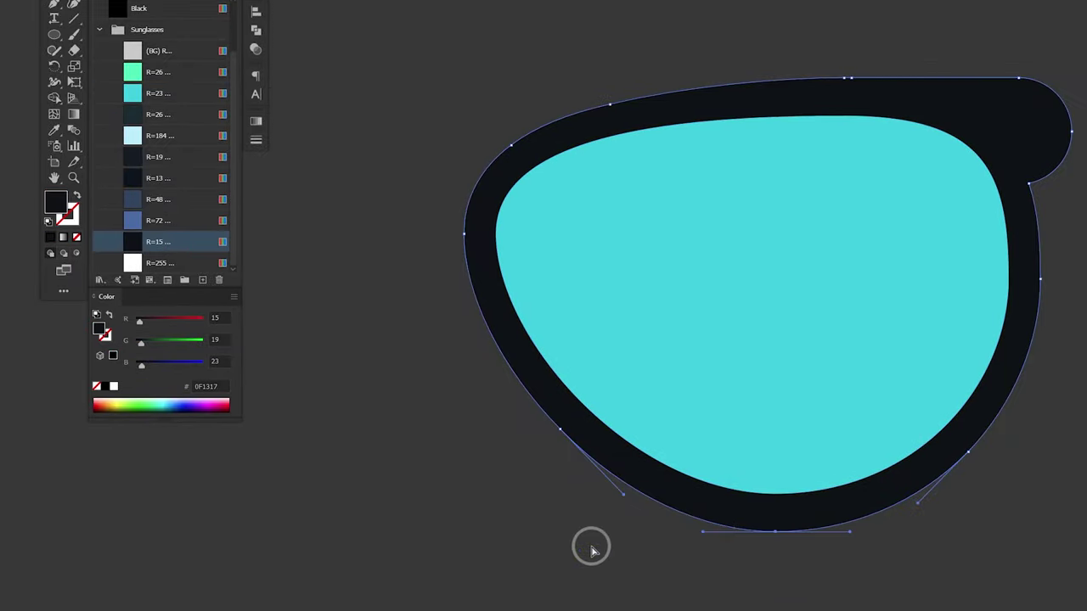
pyautogui.click(779, 466)
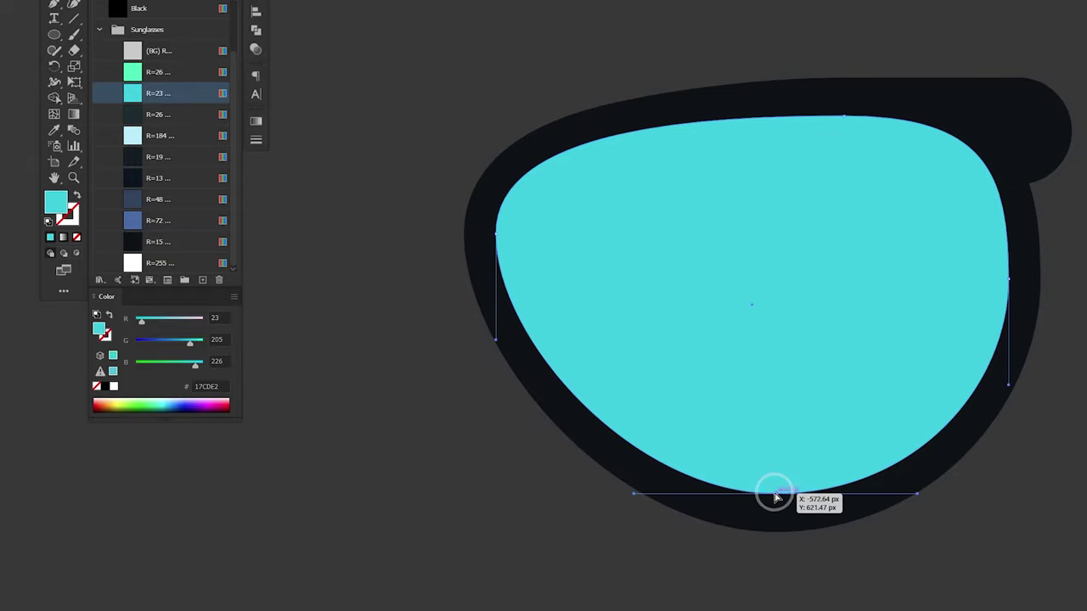
# Fill the lens dark navy R=48 and stretch it upward to cover the frame opening.
pyautogui.press('v')
pyautogui.click(158, 221)
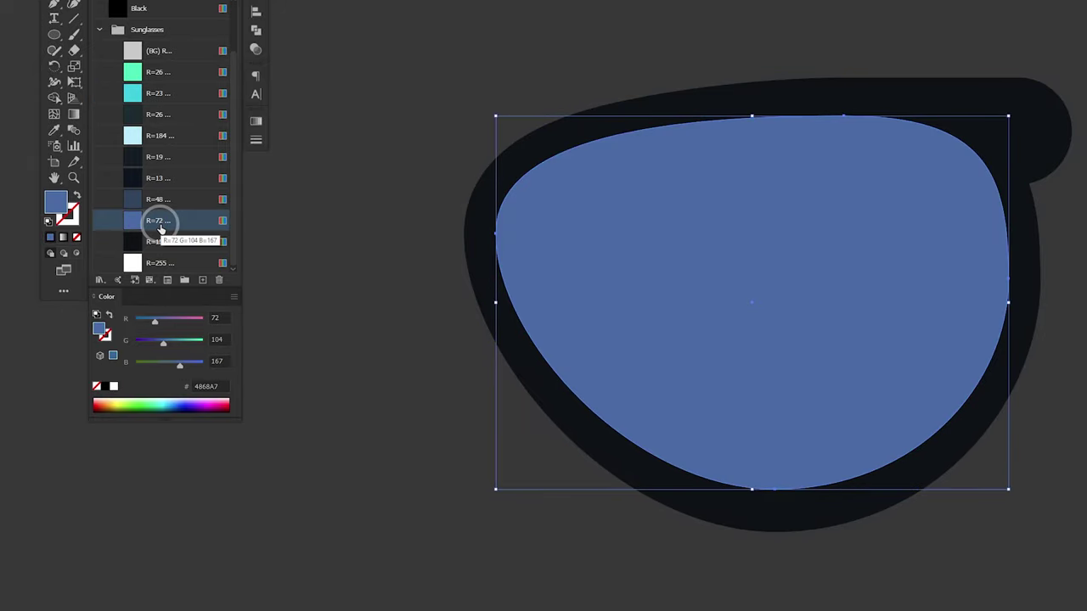
pyautogui.click(159, 199)
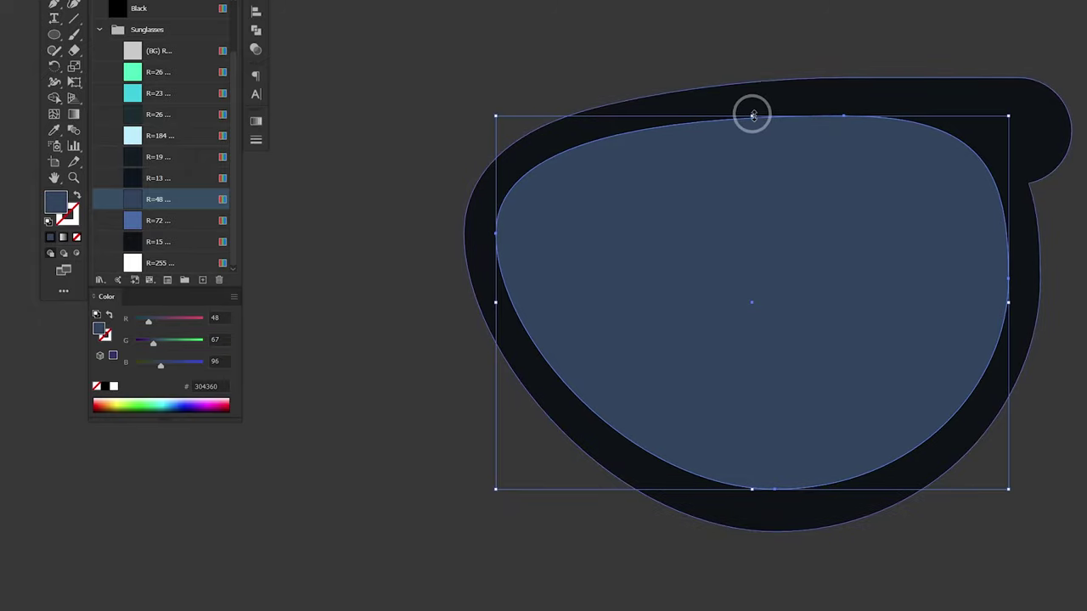
pyautogui.moveTo(753, 115); pyautogui.dragTo(755, 78)
pyautogui.moveTo(770, 310); pyautogui.dragTo(767, 294)
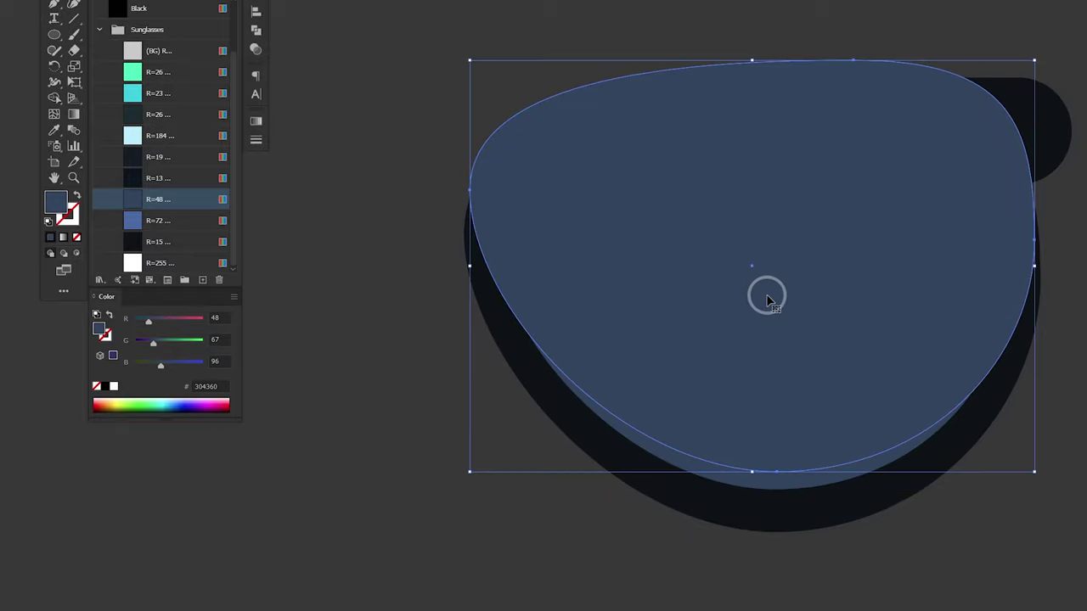
# Remove the outer ring with the Shape Builder tool, leaving the inner lens selected.
pyautogui.click(802, 490)
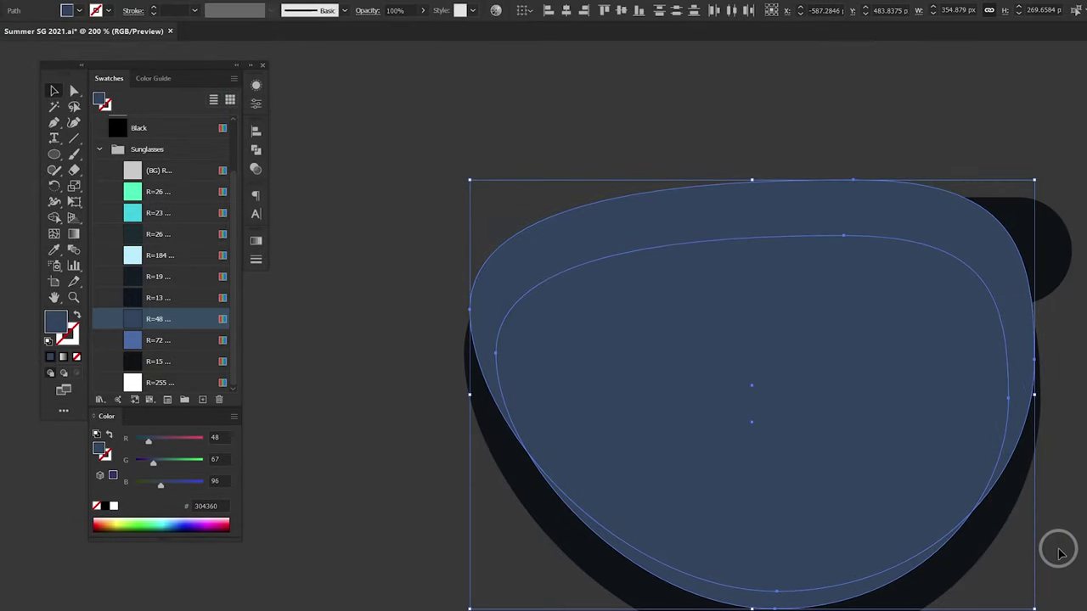
pyautogui.moveTo(1012, 492); pyautogui.dragTo(954, 398)
pyautogui.hotkey('shift', 'm')
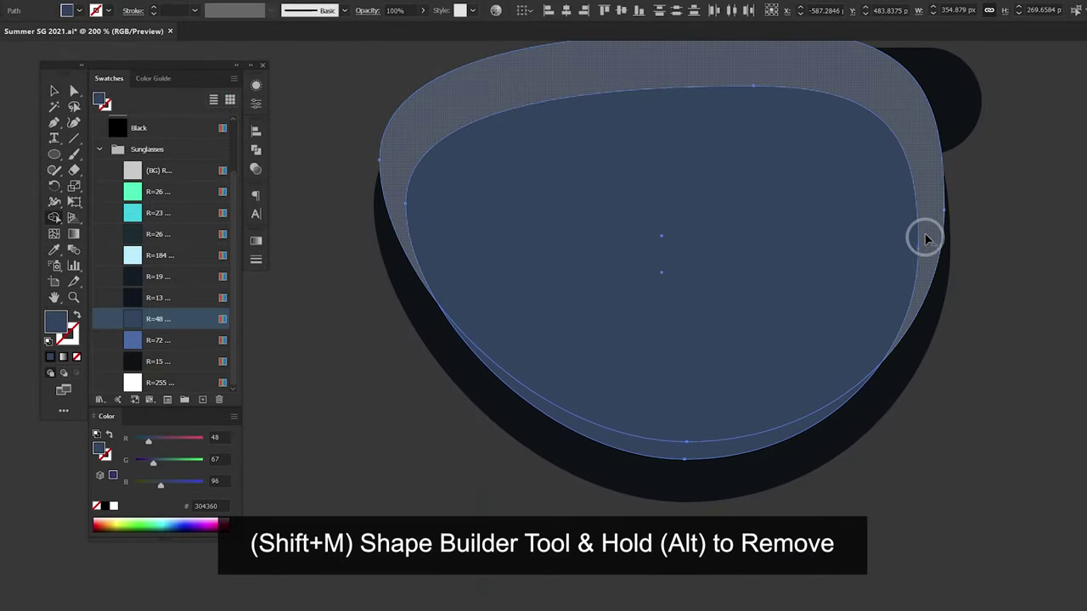
pyautogui.keyDown('alt'); pyautogui.click(934, 207); pyautogui.keyUp('alt')
pyautogui.click(872, 497)
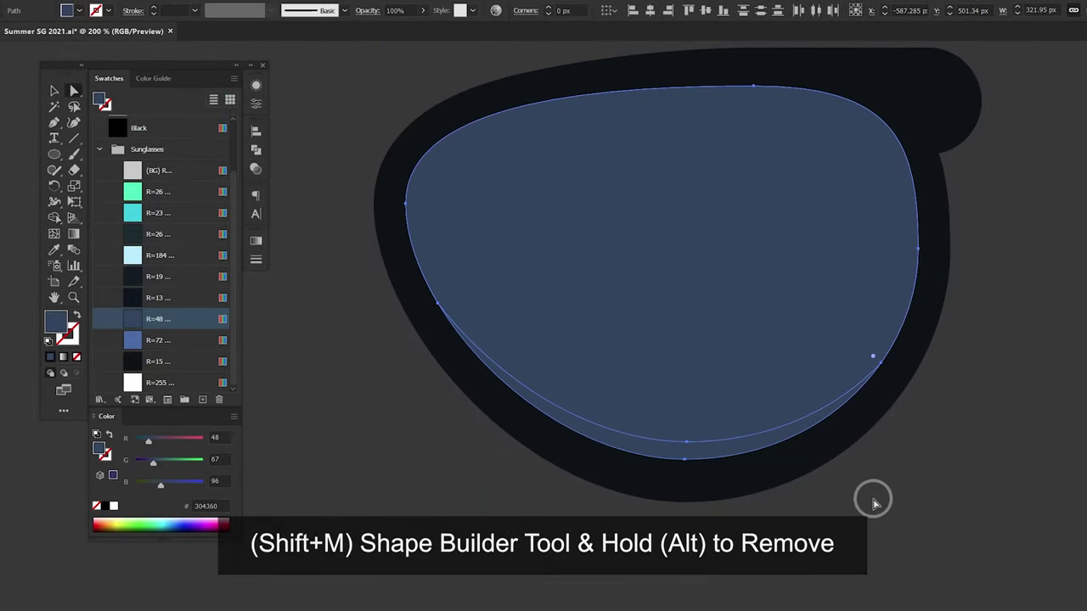
pyautogui.press('a')
pyautogui.click(704, 316)
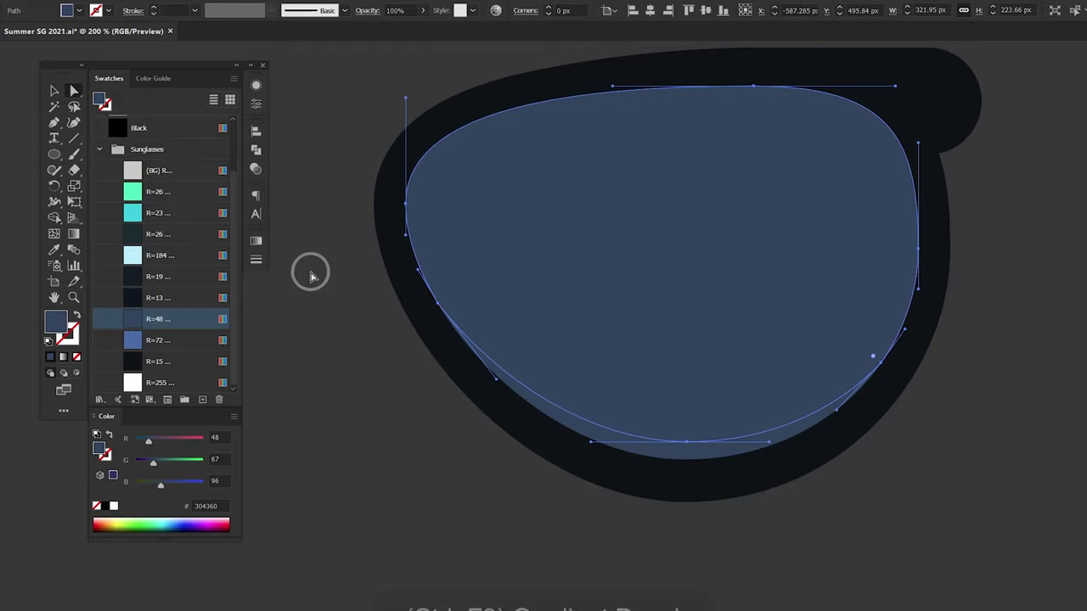
# Give the lens a linear gradient using green R=26 and blue R=72 stops.
pyautogui.moveTo(231, 226); pyautogui.dragTo(233, 163)
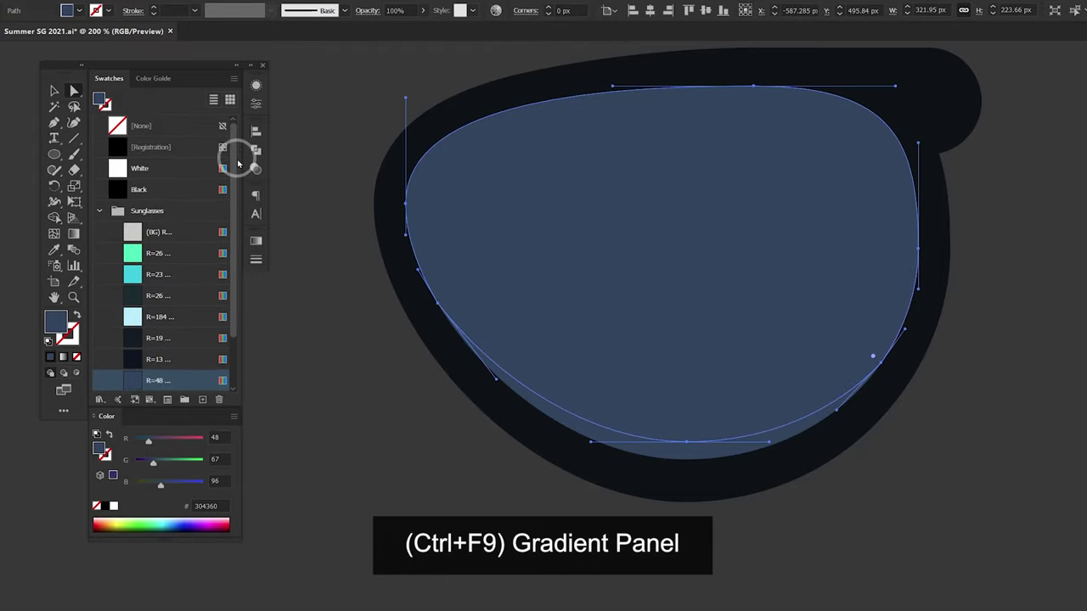
pyautogui.click(255, 241)
pyautogui.click(282, 258)
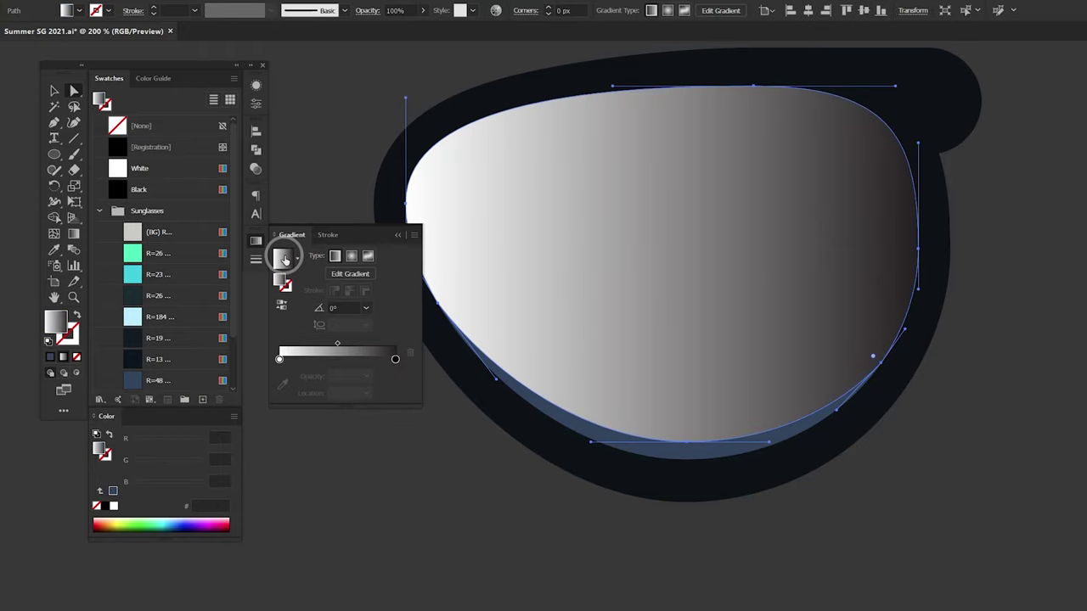
pyautogui.moveTo(166, 254); pyautogui.dragTo(395, 359)
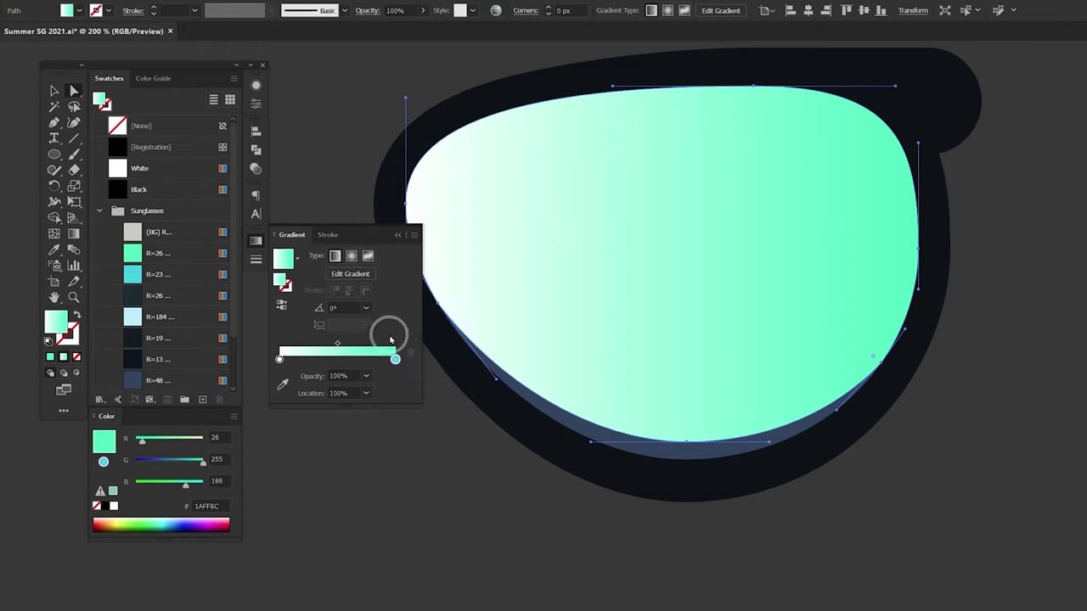
pyautogui.scroll(-3, 231, 272)
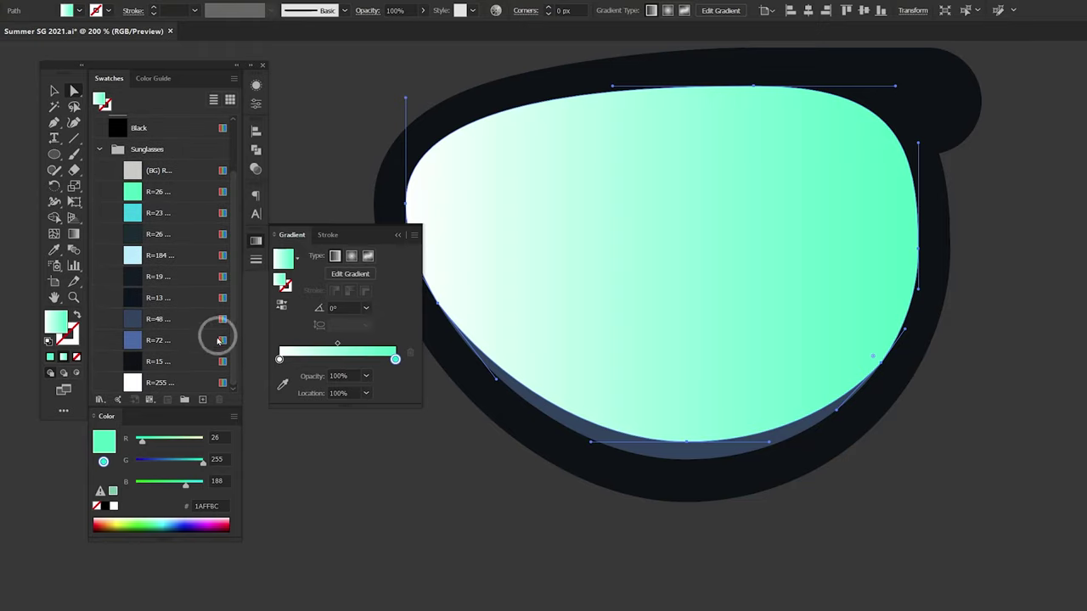
pyautogui.moveTo(215, 338)
pyautogui.mouseDown()
pyautogui.moveTo(295, 374)
pyautogui.moveTo(281, 360)
pyautogui.mouseUp()
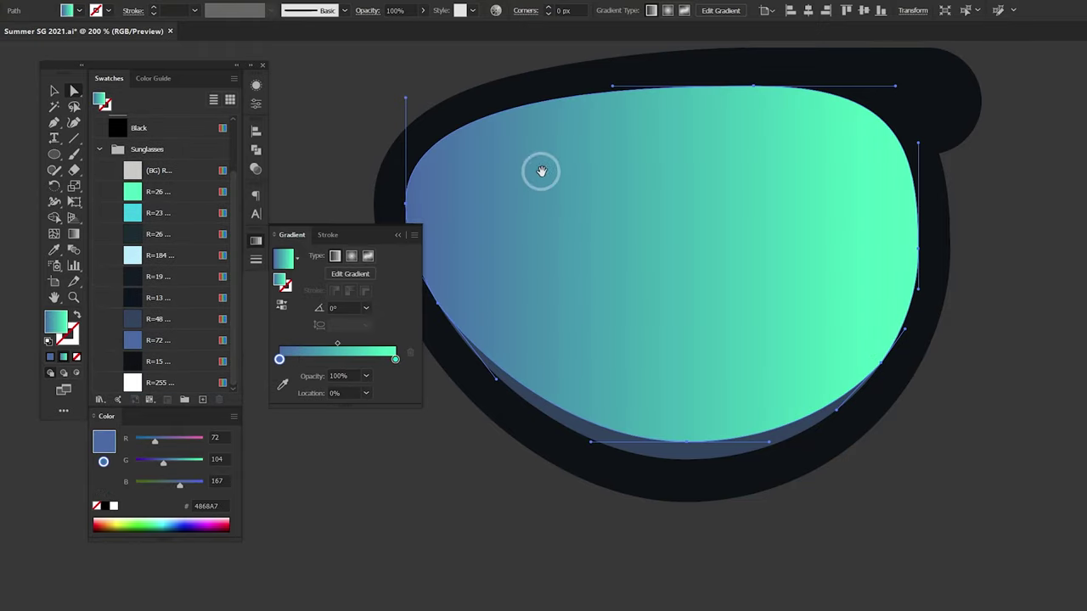
# Drag the gradient vertically so green sits at the lens top and blue at the bottom.
pyautogui.moveTo(542, 171); pyautogui.dragTo(656, 208)
pyautogui.press('g')
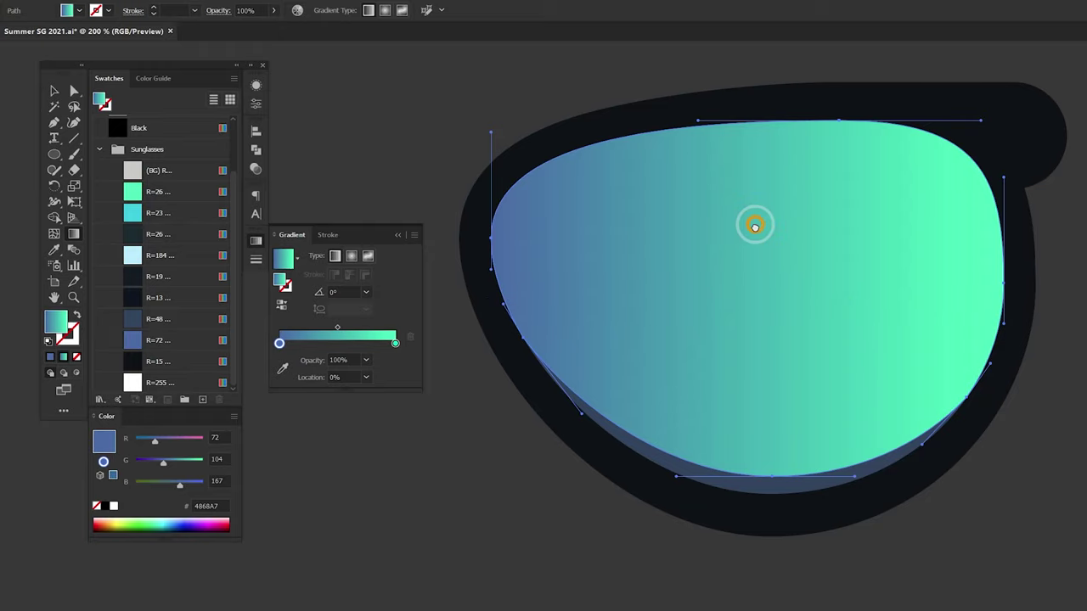
pyautogui.moveTo(755, 224); pyautogui.dragTo(745, 281)
pyautogui.moveTo(744, 209); pyautogui.dragTo(738, 313)
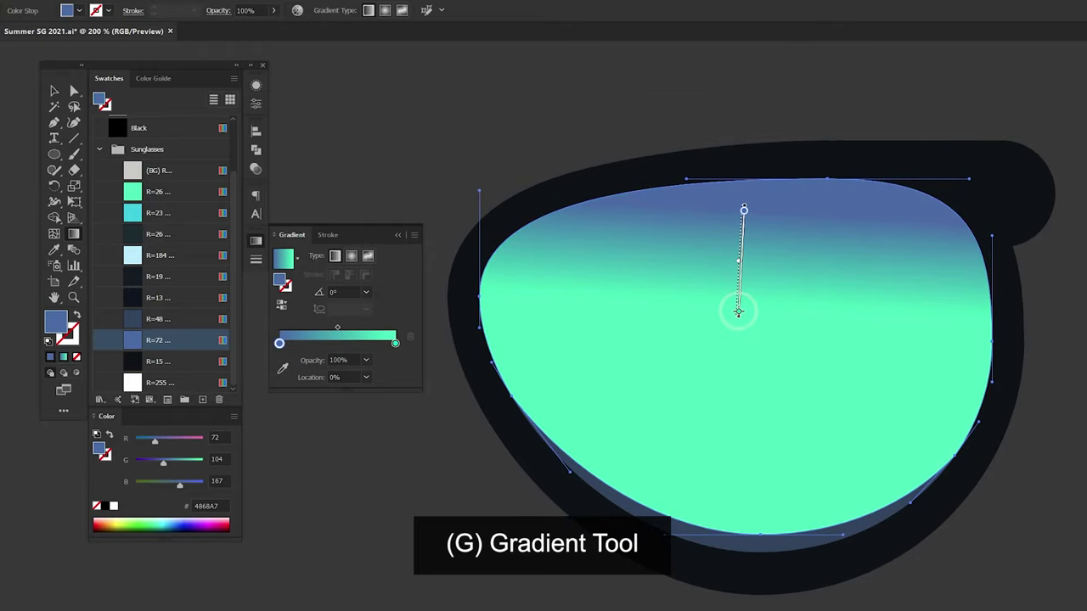
pyautogui.moveTo(750, 498); pyautogui.dragTo(747, 222)
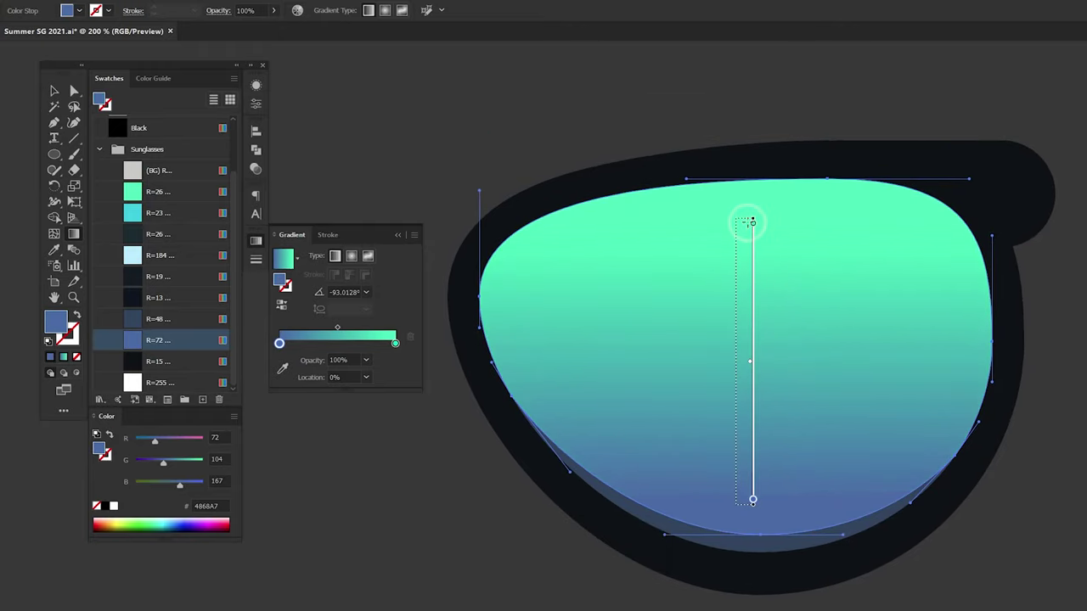
pyautogui.moveTo(759, 527); pyautogui.dragTo(763, 214)
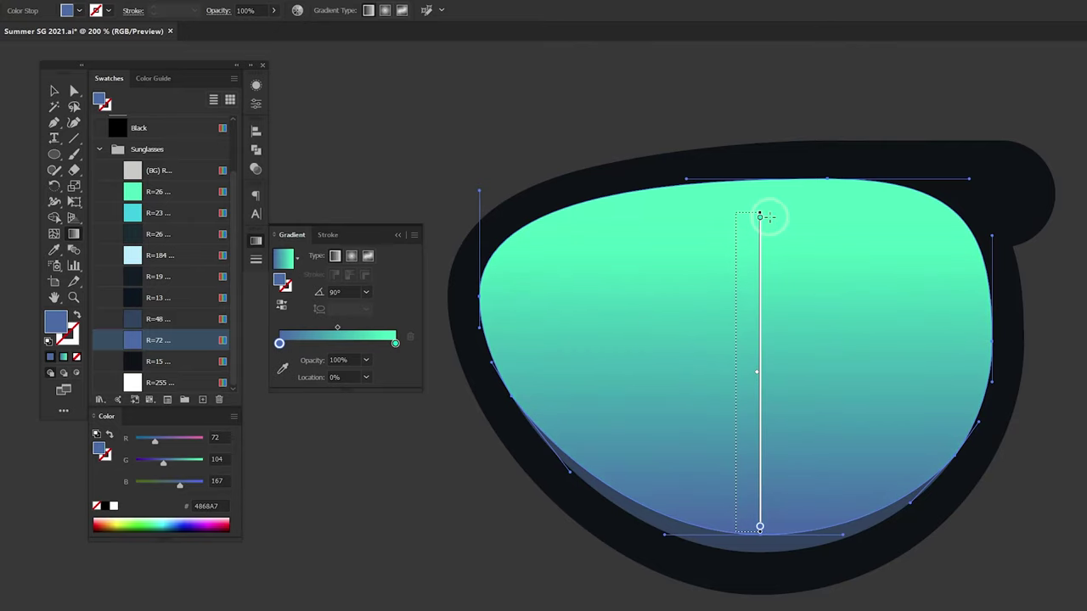
# Paste a copy of the lens in front and shrink it by raising its bottom edge.
pyautogui.press('v')
pyautogui.hotkey('ctrl', 'c')
pyautogui.hotkey('ctrl', 'f')
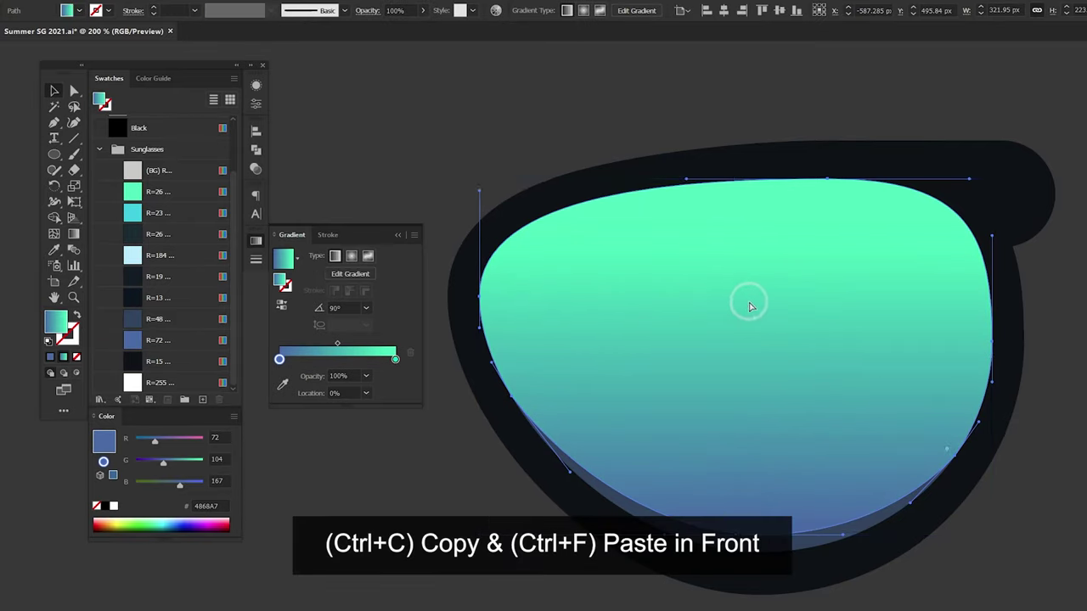
pyautogui.moveTo(767, 533)
pyautogui.mouseDown()
pyautogui.moveTo(724, 451)
pyautogui.moveTo(719, 487)
pyautogui.mouseUp()
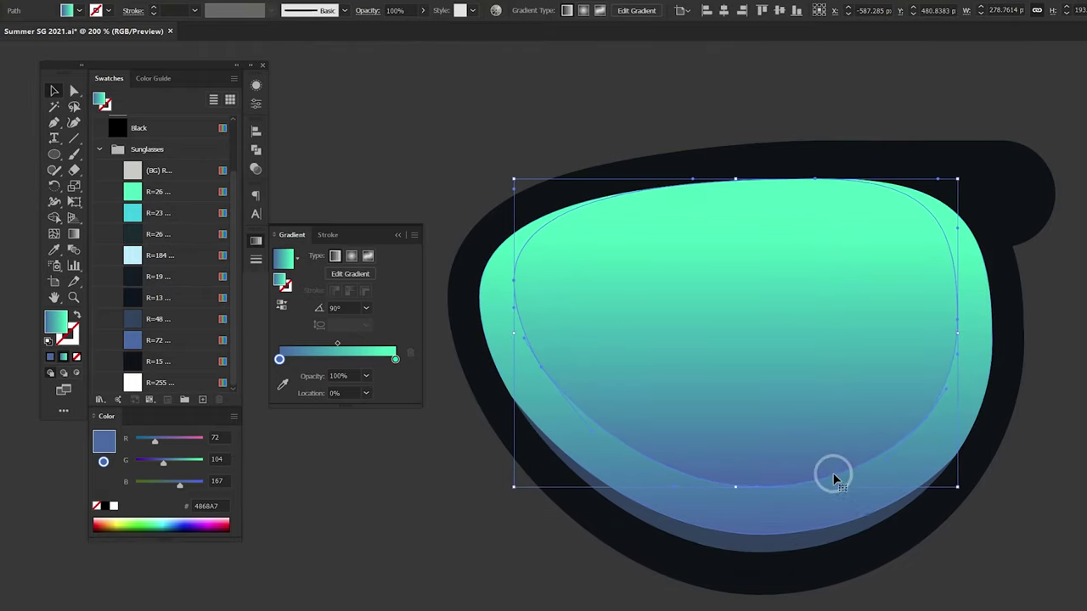
# Set both gradient stops of the copy to cyan R=23, with the right stop at 0% opacity.
pyautogui.moveTo(157, 212); pyautogui.dragTo(280, 361)
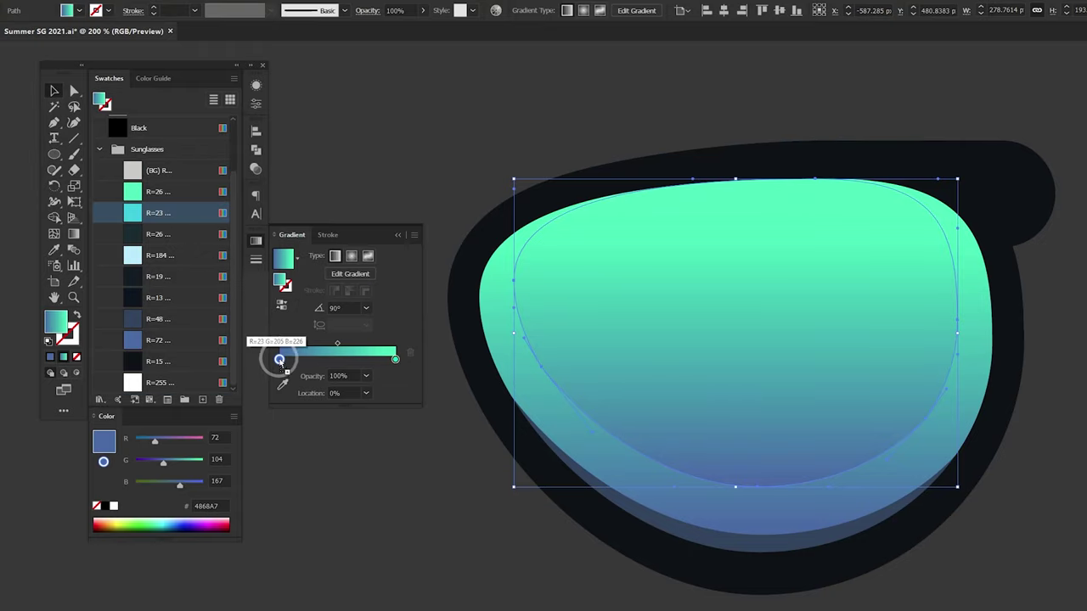
pyautogui.moveTo(157, 212); pyautogui.dragTo(336, 334)
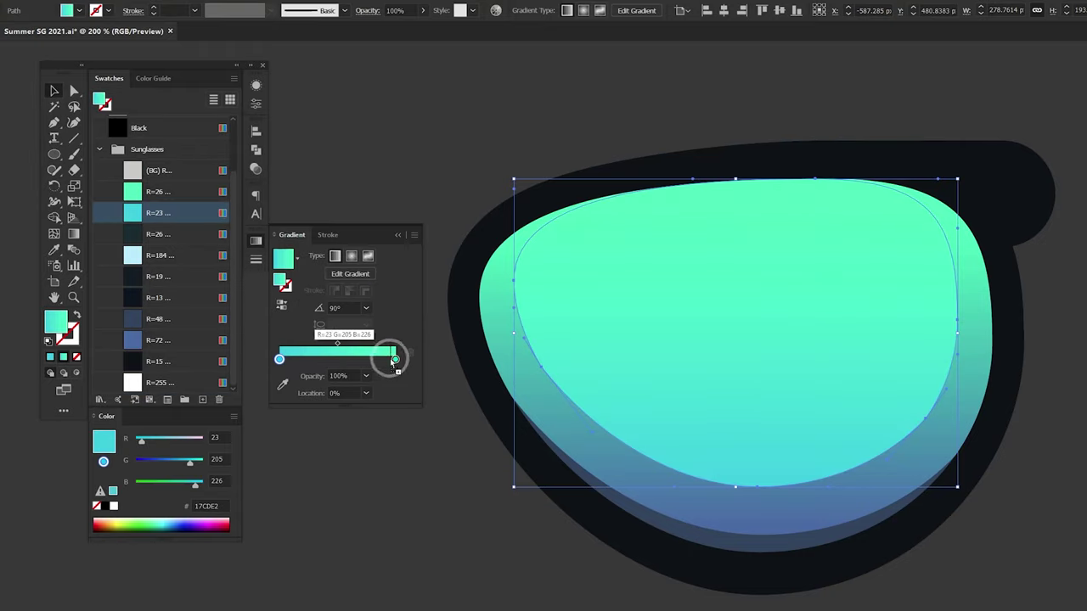
pyautogui.moveTo(395, 360); pyautogui.dragTo(395, 360)
pyautogui.click(366, 376)
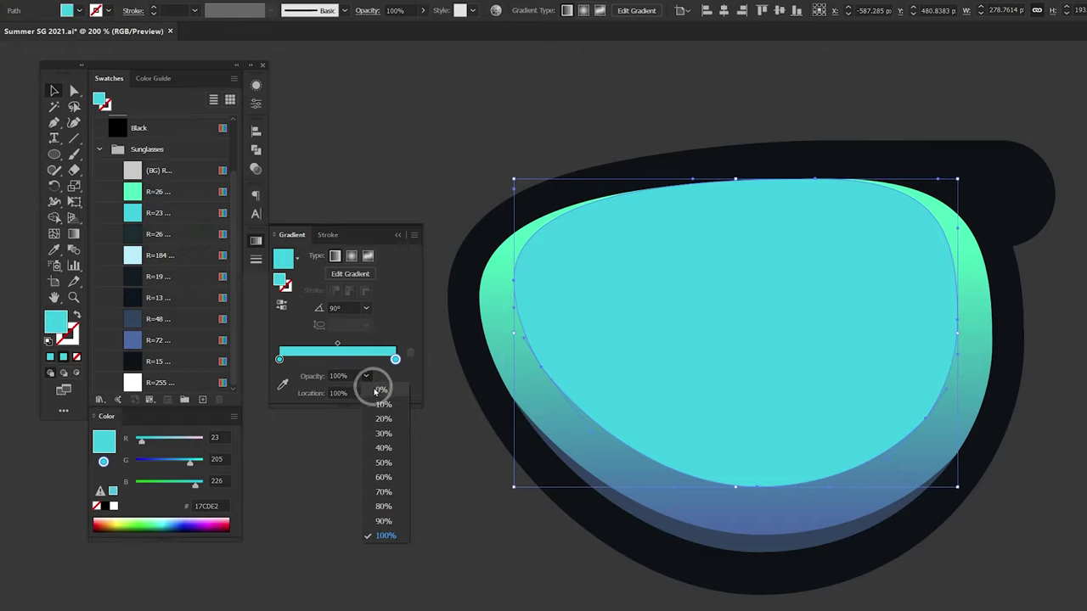
pyautogui.click(375, 389)
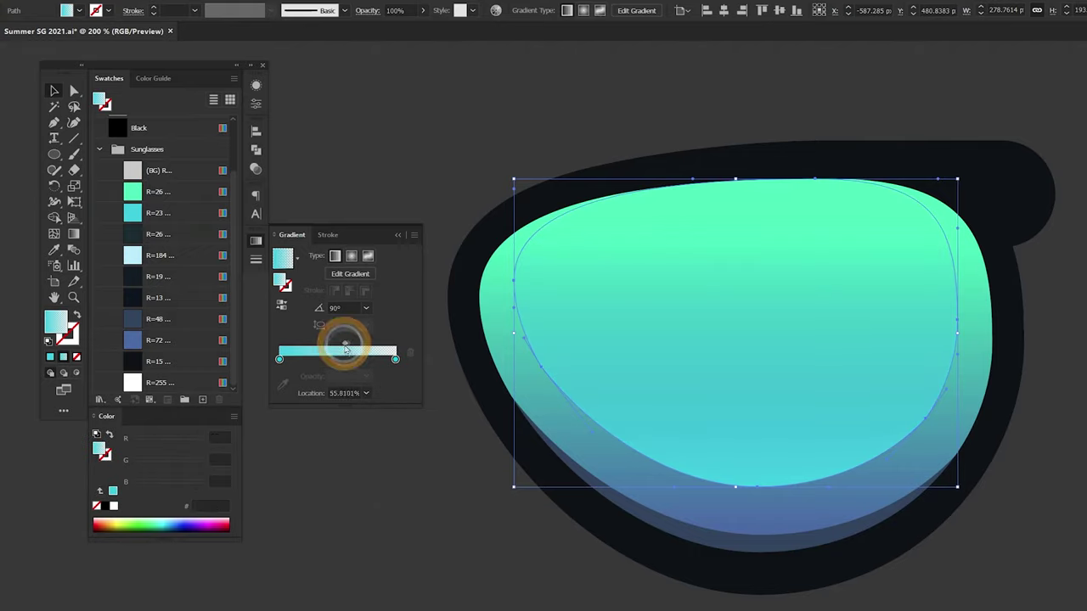
pyautogui.moveTo(338, 343); pyautogui.dragTo(313, 345)
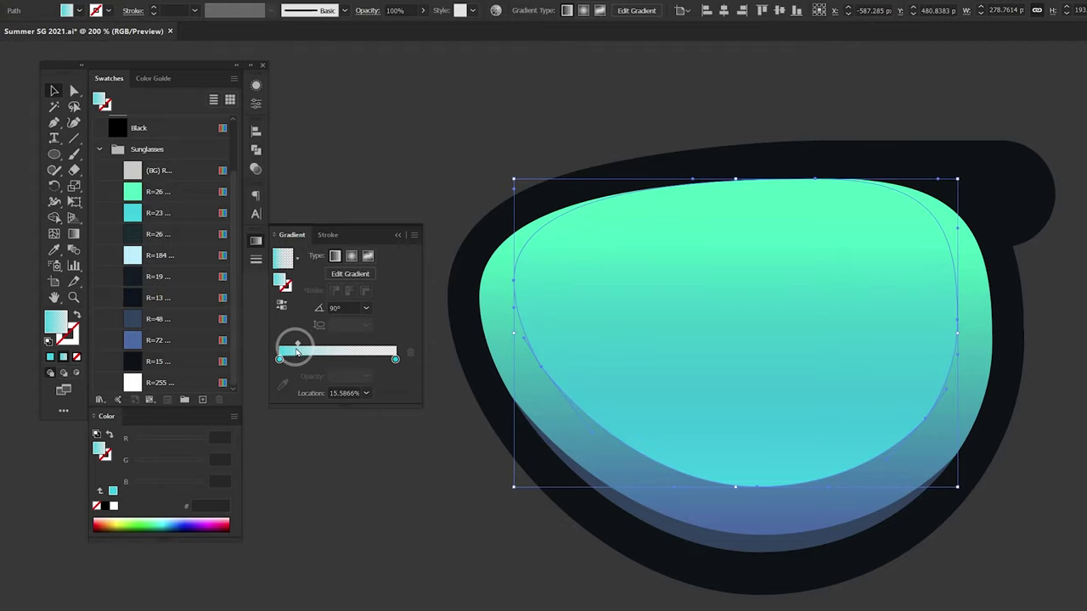
pyautogui.moveTo(297, 351); pyautogui.dragTo(291, 351)
pyautogui.hotkey('ctrl', 'z')
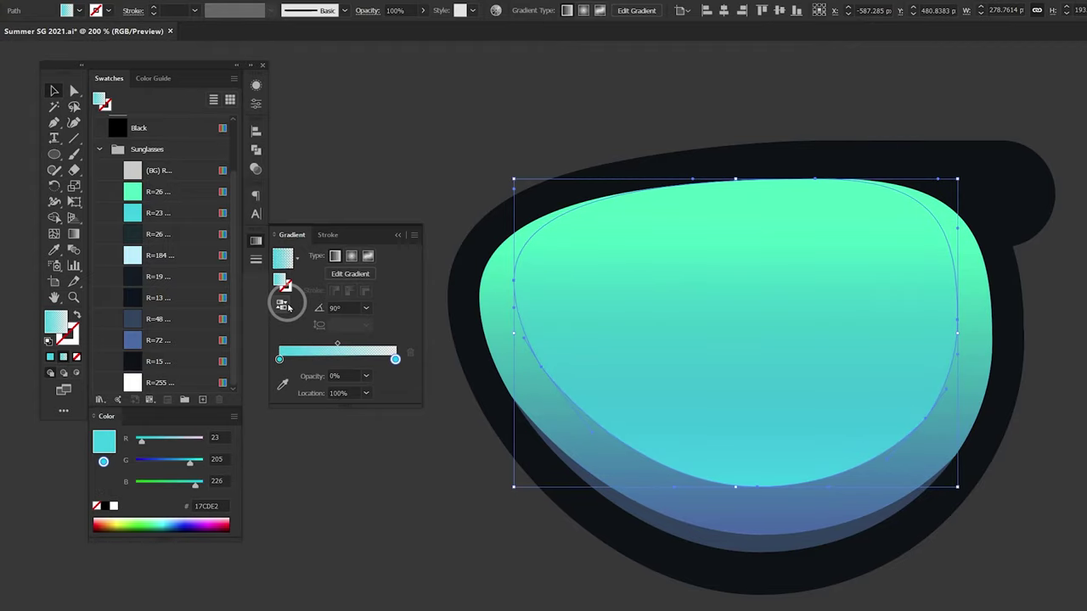
pyautogui.click(281, 303)
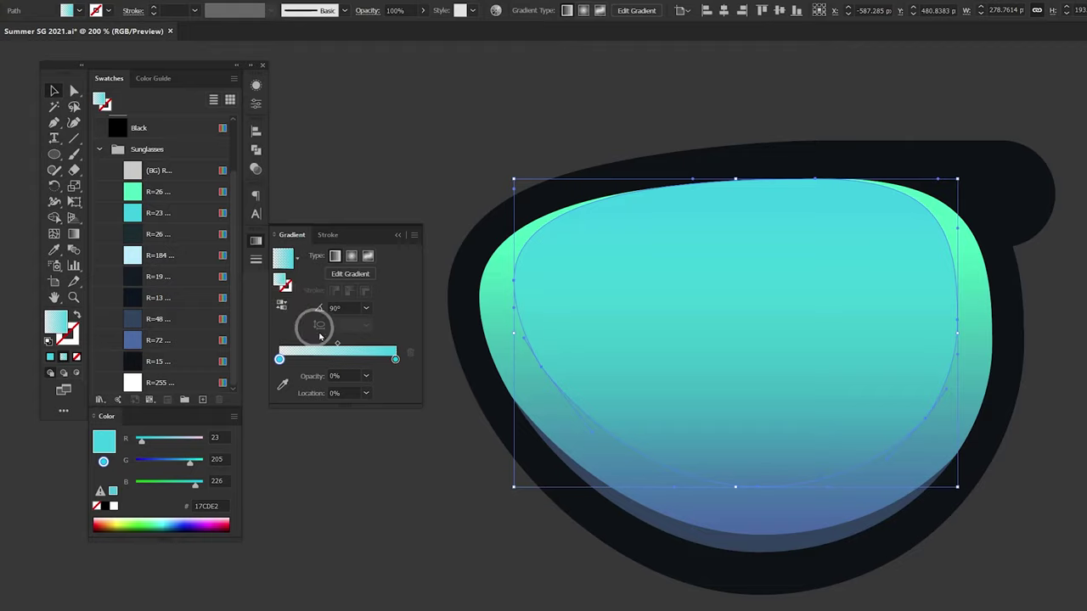
pyautogui.moveTo(338, 343); pyautogui.dragTo(378, 351)
pyautogui.click(281, 305)
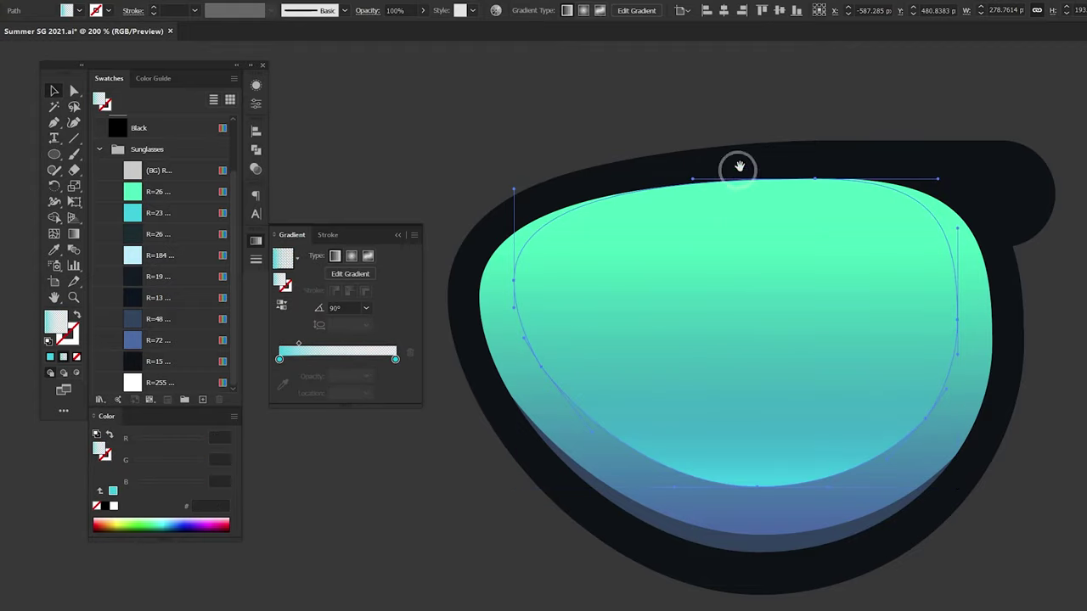
# Run the cyan gradient from the lens bottom up to just above its top.
pyautogui.moveTo(736, 167); pyautogui.dragTo(746, 284)
pyautogui.press('g')
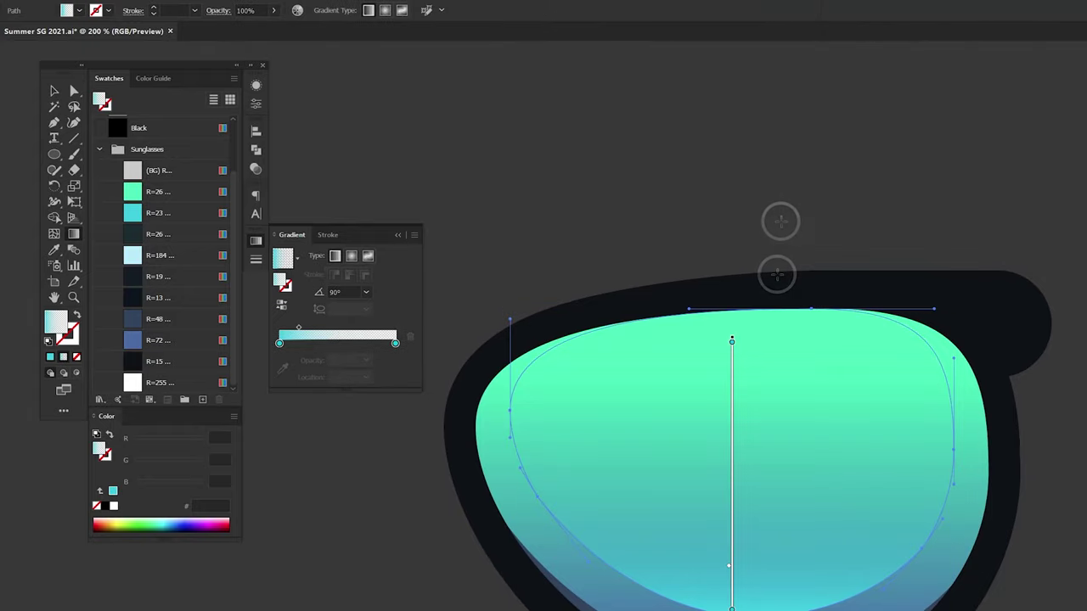
pyautogui.hotkey('ctrl', '-')
pyautogui.hotkey('ctrl', '-')
pyautogui.moveTo(686, 453); pyautogui.dragTo(685, 214)
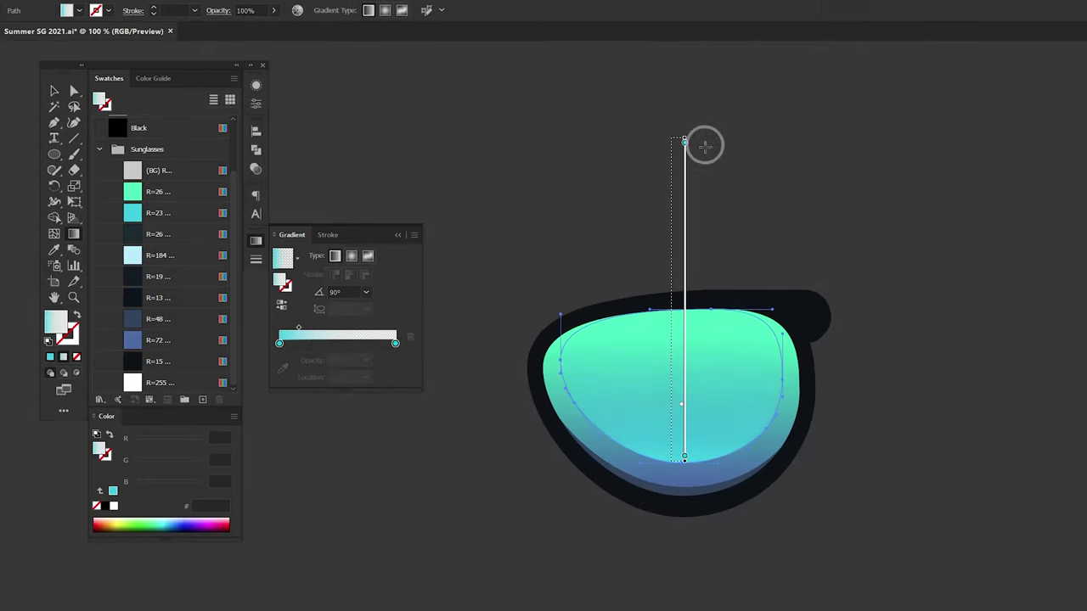
pyautogui.moveTo(705, 146); pyautogui.dragTo(704, 144)
pyautogui.press('v')
pyautogui.click(909, 439)
# Draw a closed curved Pen shape over the bottom of the dark lens frame.
pyautogui.hotkey('ctrl', '+')
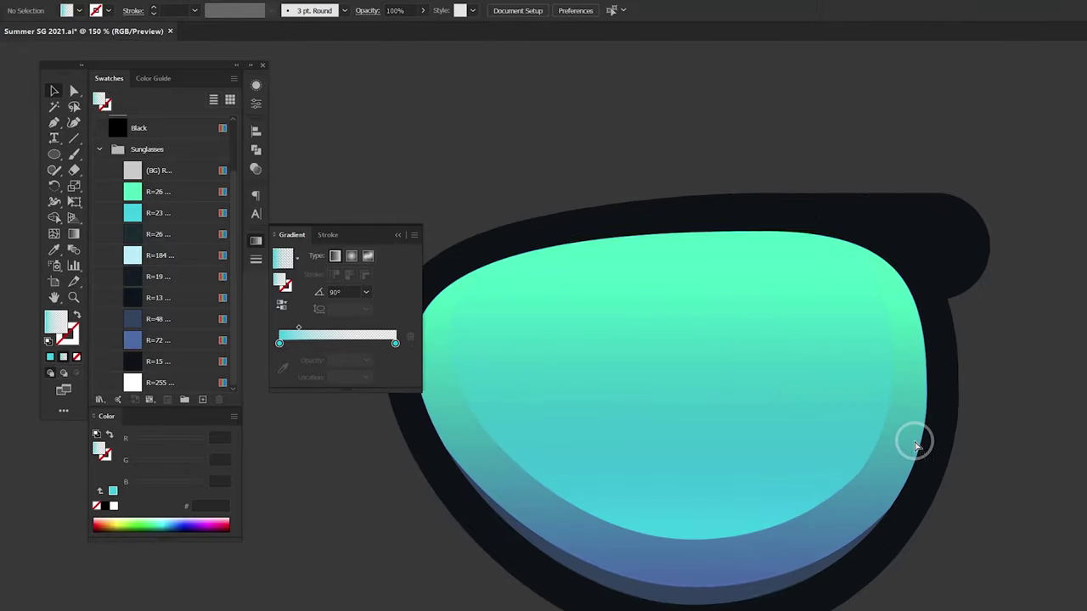
pyautogui.press('p')
pyautogui.scroll(2, 735, 451)
pyautogui.scroll(3, 784, 487)
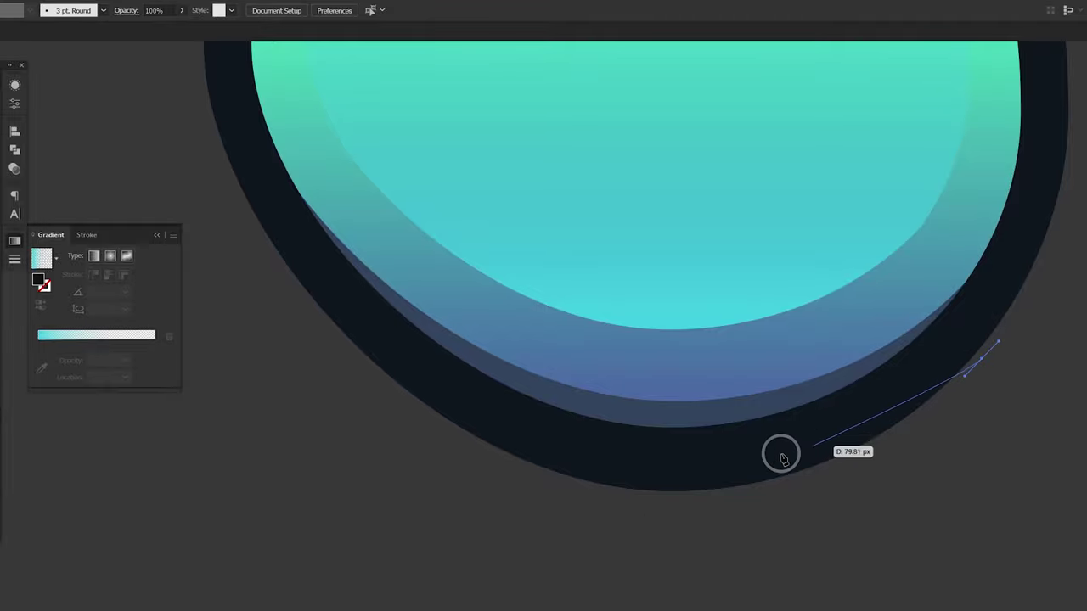
pyautogui.moveTo(343, 350)
pyautogui.mouseDown()
pyautogui.moveTo(9, 141)
pyautogui.moveTo(12, 86)
pyautogui.mouseUp()
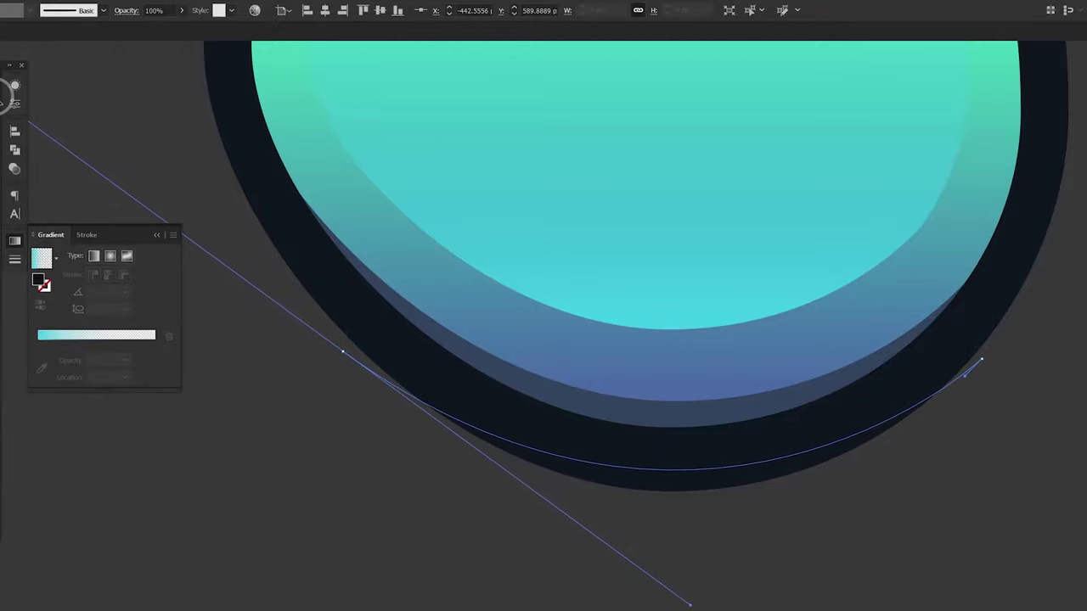
pyautogui.moveTo(343, 352)
pyautogui.mouseDown()
pyautogui.moveTo(402, 434)
pyautogui.moveTo(767, 535)
pyautogui.mouseUp()
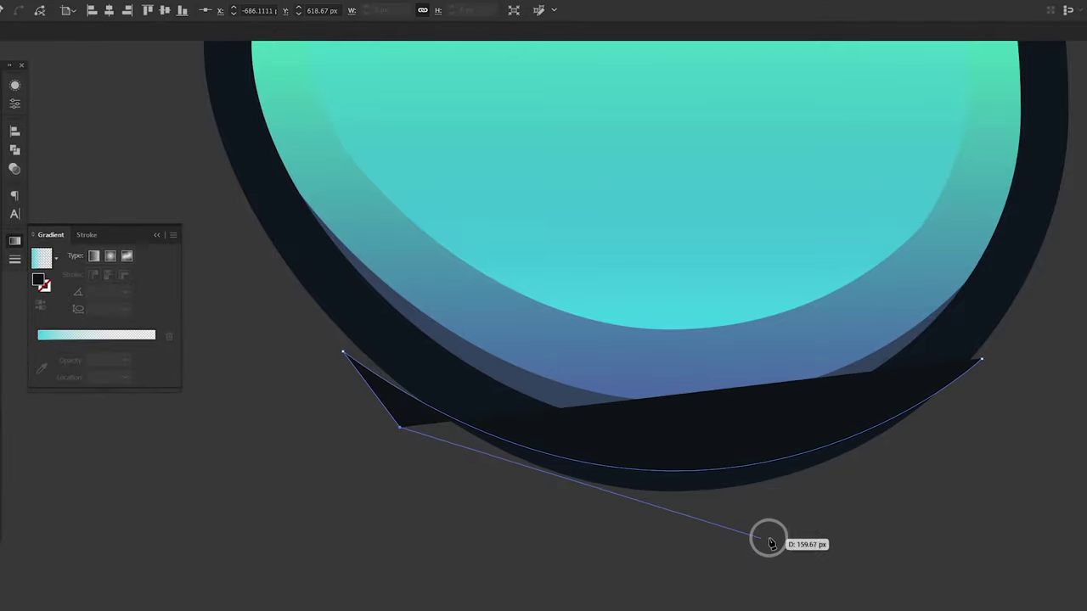
pyautogui.moveTo(861, 479); pyautogui.dragTo(1007, 420)
pyautogui.moveTo(986, 361); pyautogui.dragTo(968, 388)
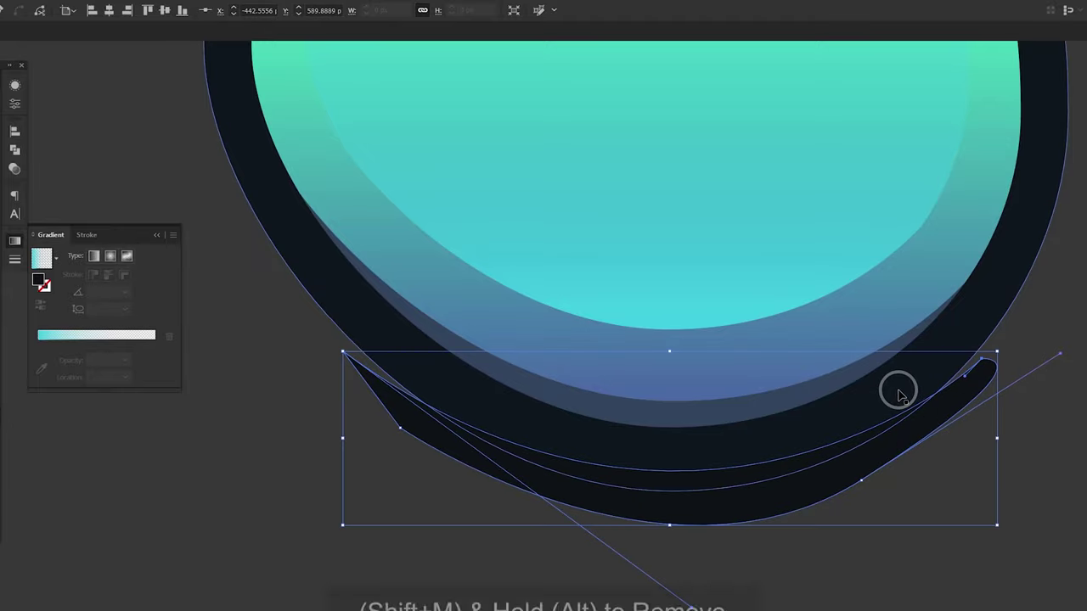
# Trim the lower crescent off the frame with Shape Builder and smooth its bottom curve.
pyautogui.keyDown('shift'); pyautogui.click(898, 388); pyautogui.keyUp('shift')
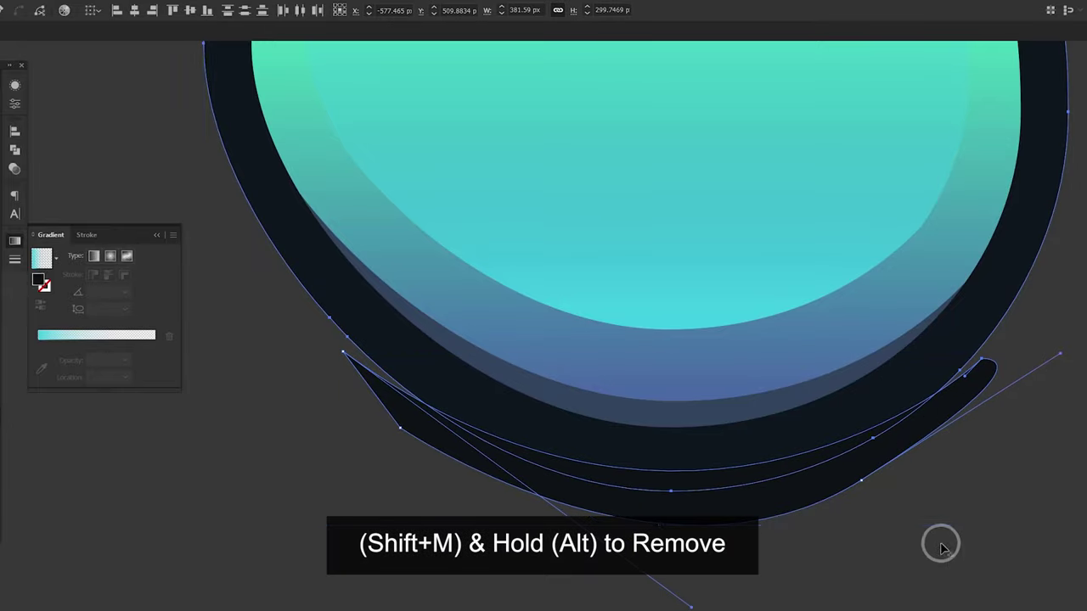
pyautogui.hotkey('shift', 'm')
pyautogui.keyDown('alt'); pyautogui.click(804, 501); pyautogui.keyUp('alt')
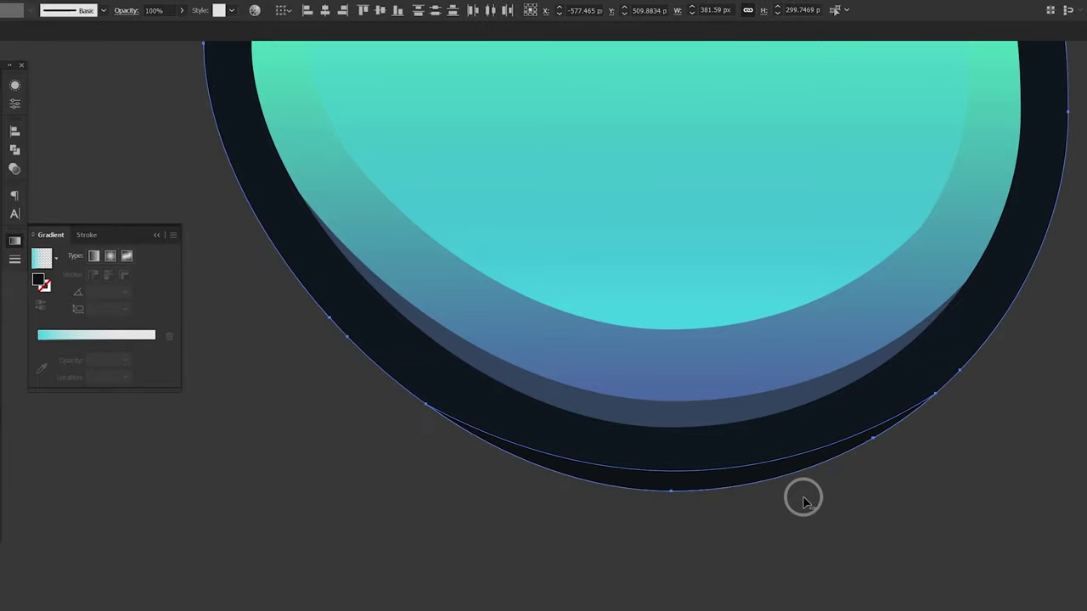
pyautogui.press('a')
pyautogui.click(659, 474)
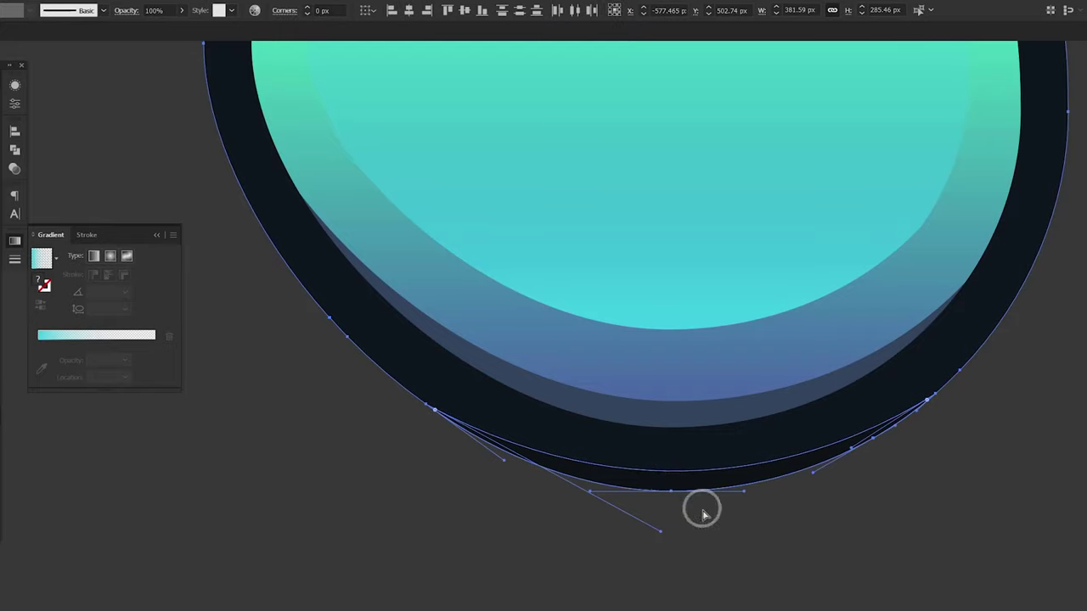
pyautogui.moveTo(643, 526)
pyautogui.mouseDown()
pyautogui.moveTo(665, 535)
pyautogui.moveTo(659, 526)
pyautogui.moveTo(653, 541)
pyautogui.mouseUp()
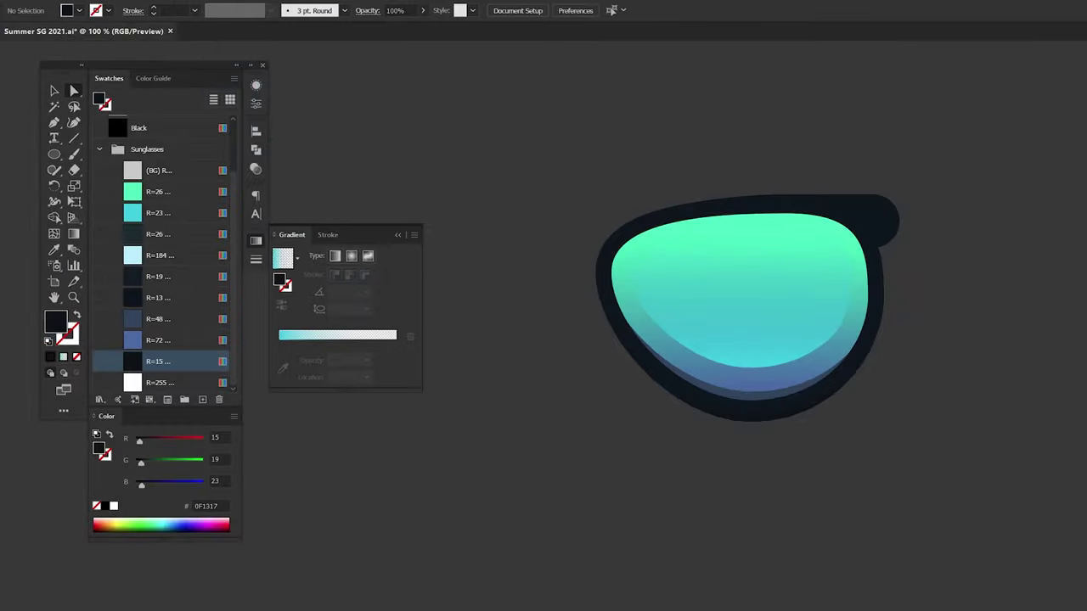
# Group the lens parts and tilt the group about 6°.
pyautogui.click(705, 377)
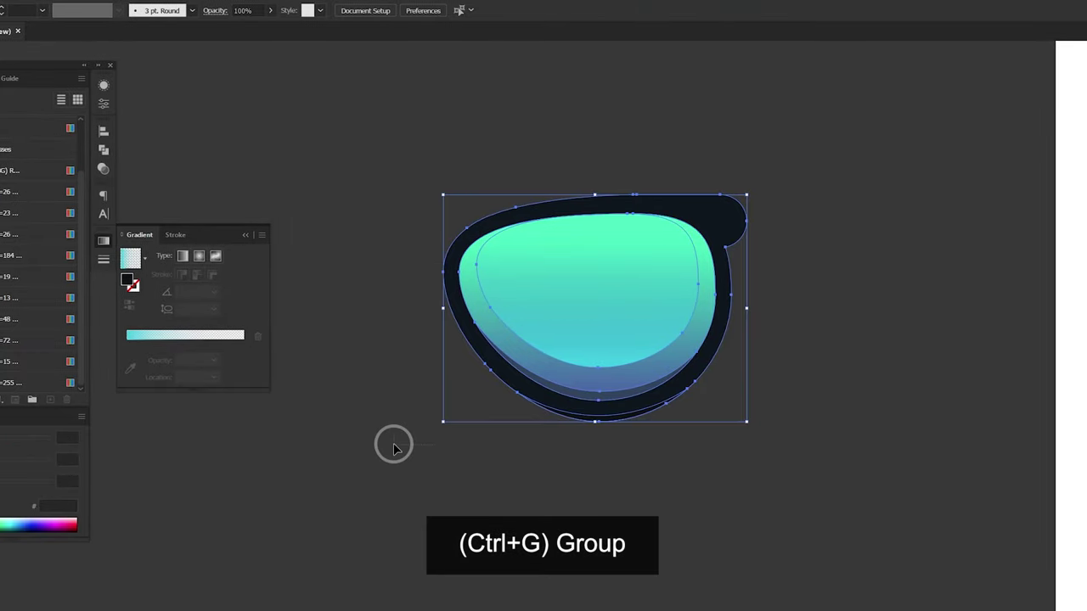
pyautogui.rightClick(563, 242)
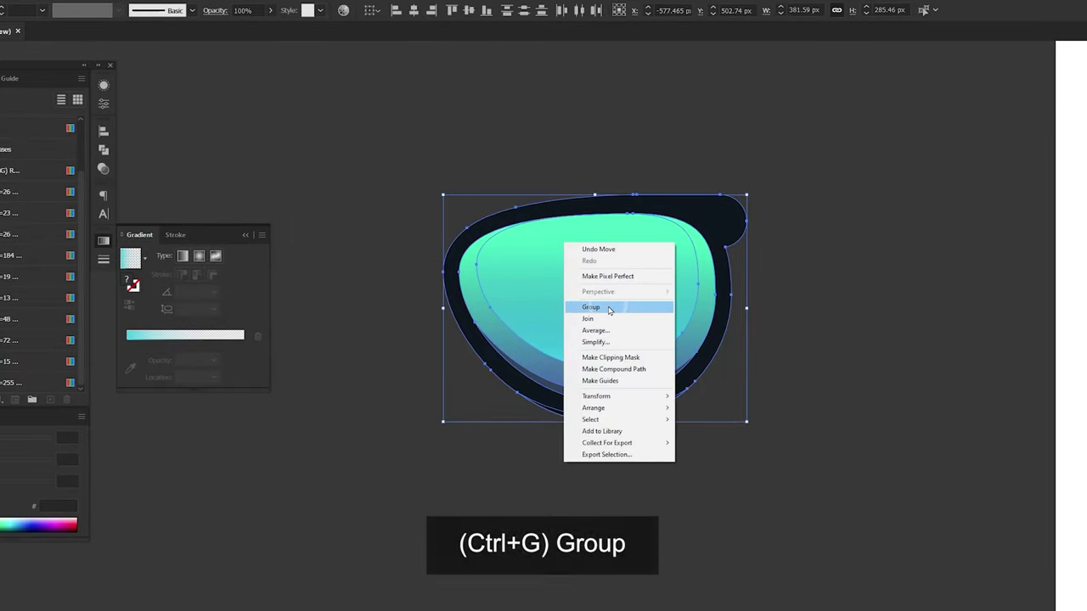
pyautogui.click(608, 308)
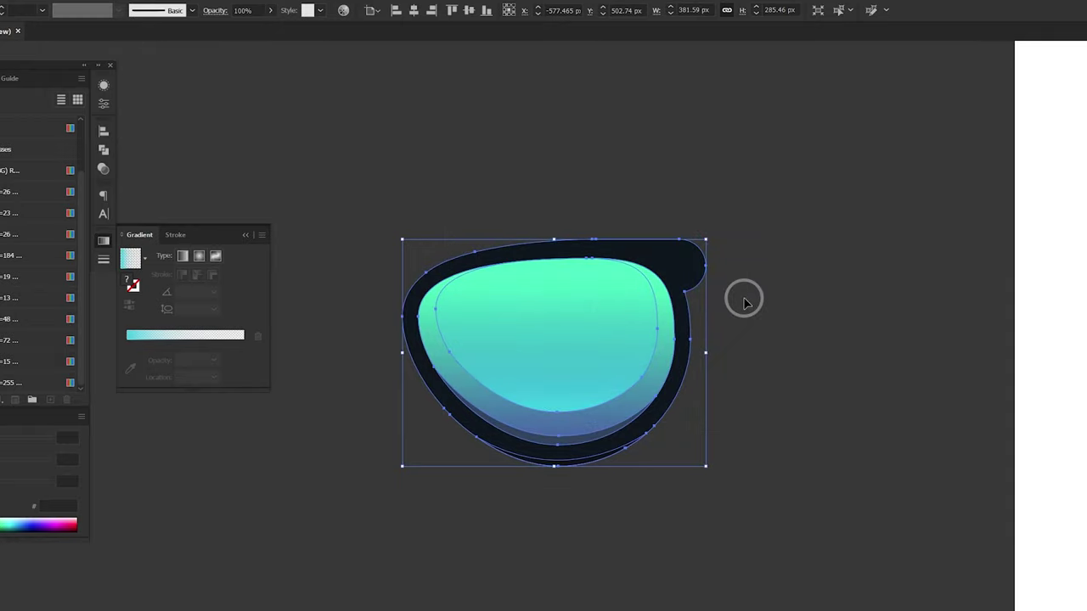
pyautogui.press('r')
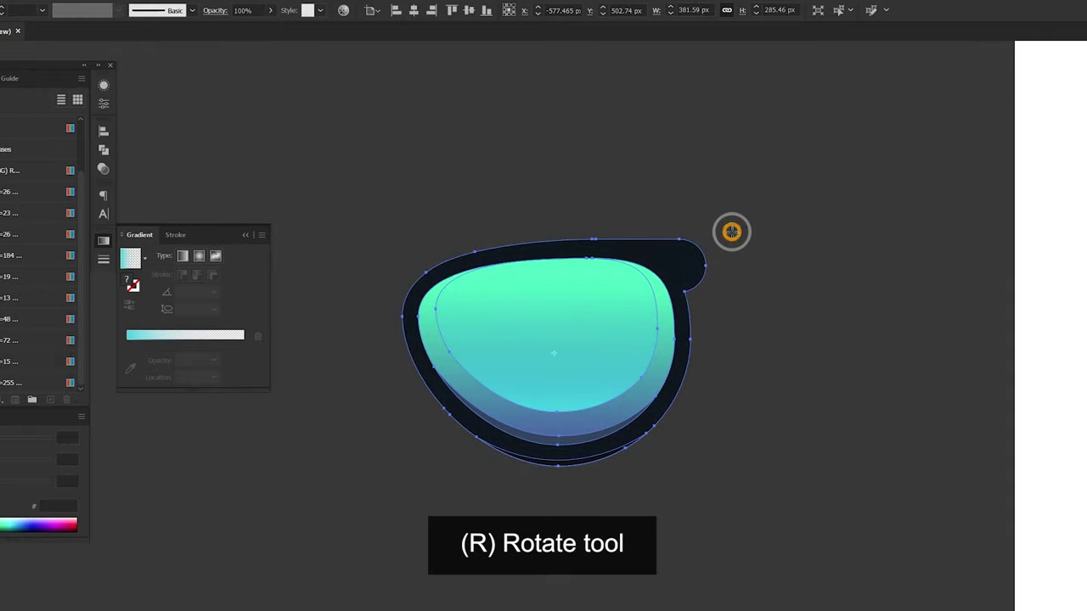
pyautogui.moveTo(732, 231); pyautogui.dragTo(735, 206)
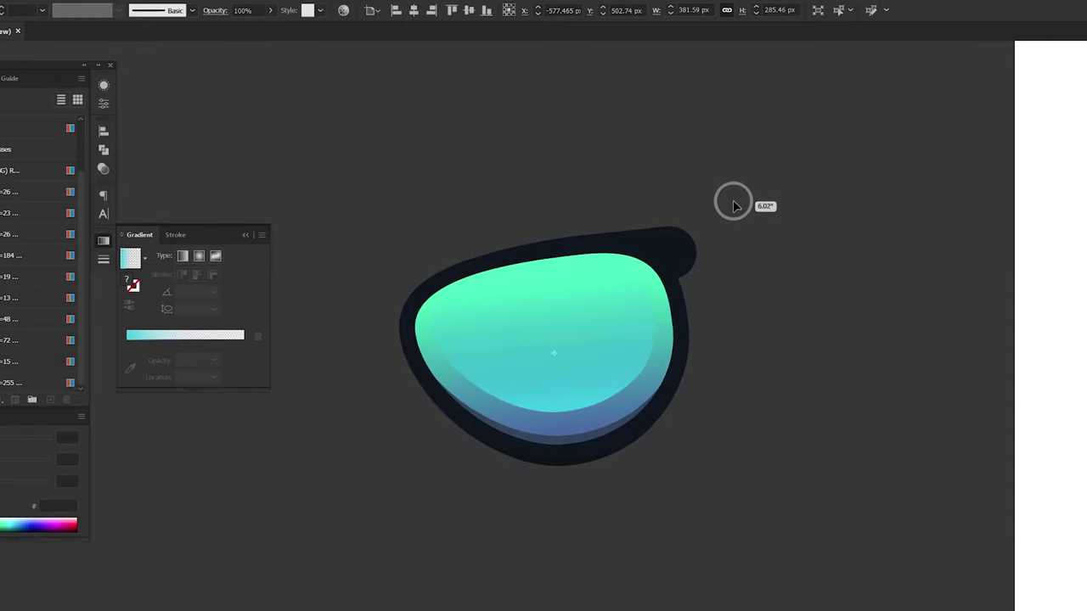
# Make a vertically reflected copy of the lens and move it into place as the second lens.
pyautogui.moveTo(502, 315); pyautogui.dragTo(755, 323)
pyautogui.rightClick(764, 274)
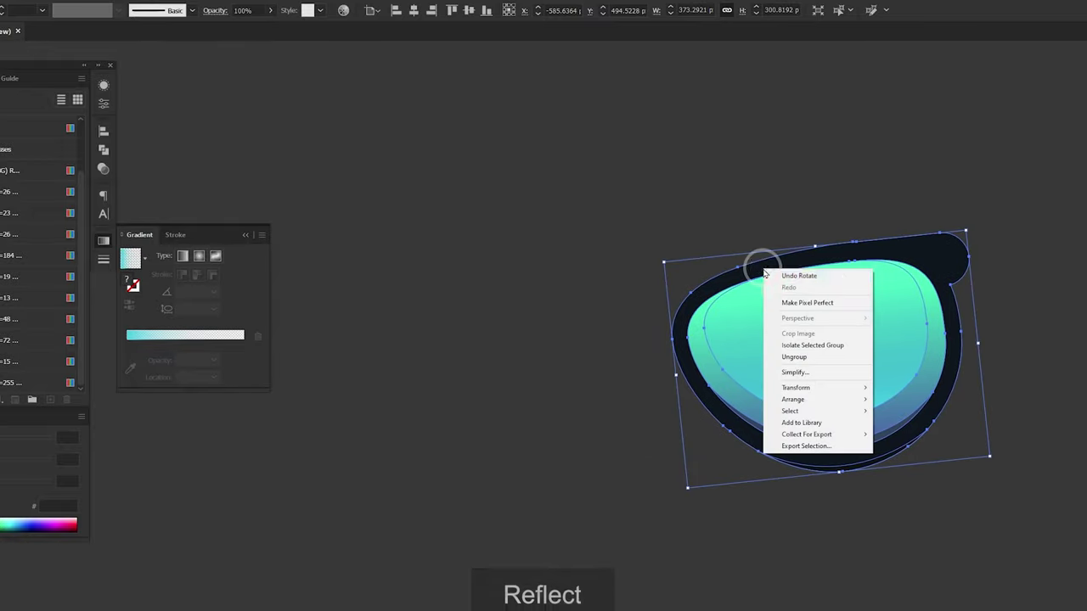
pyautogui.moveTo(796, 387)
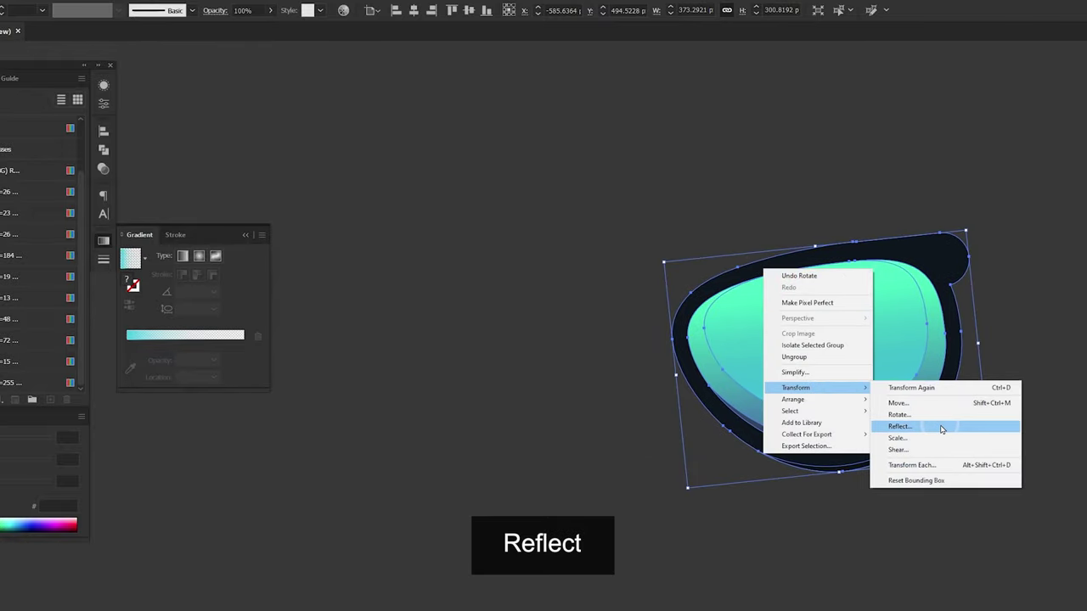
pyautogui.click(941, 430)
pyautogui.click(197, 453)
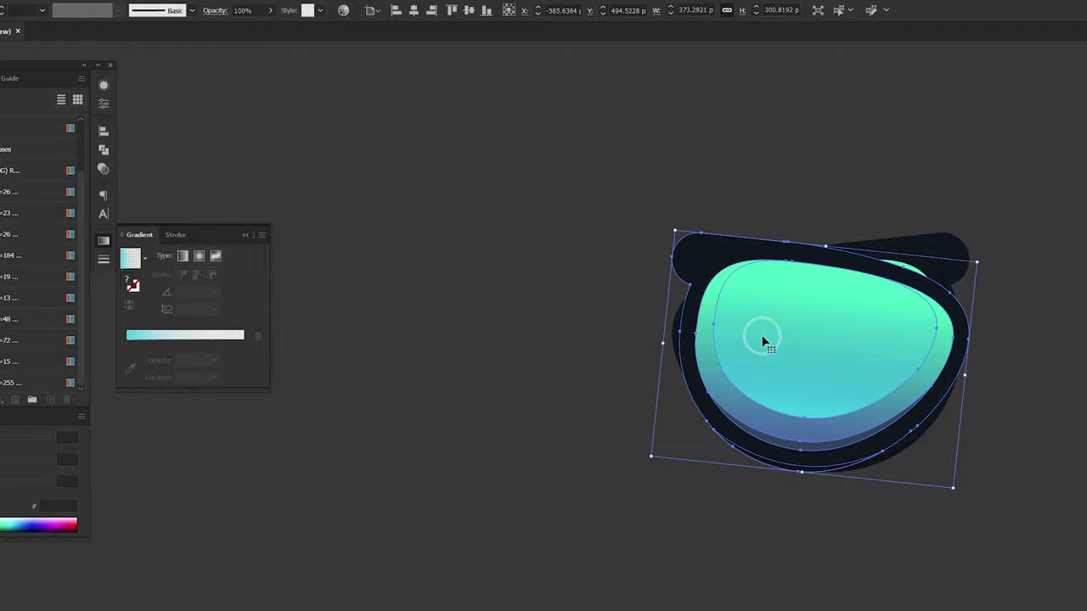
pyautogui.moveTo(762, 339); pyautogui.dragTo(641, 340)
# Draw a small rectangle above the lenses for the bridge.
pyautogui.click(769, 162)
pyautogui.press('m')
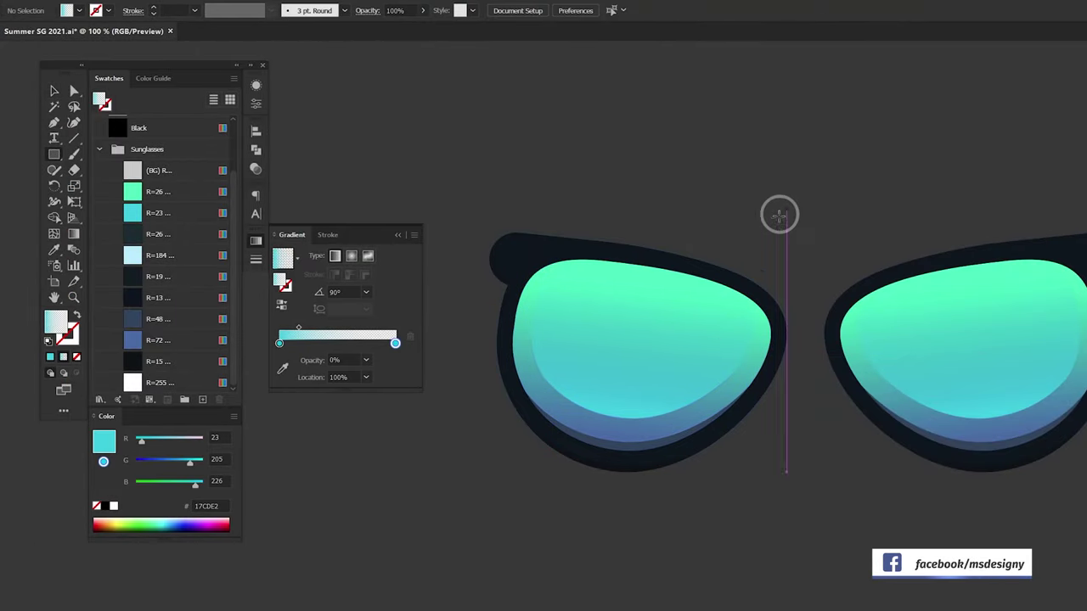
pyautogui.moveTo(758, 225); pyautogui.dragTo(824, 257)
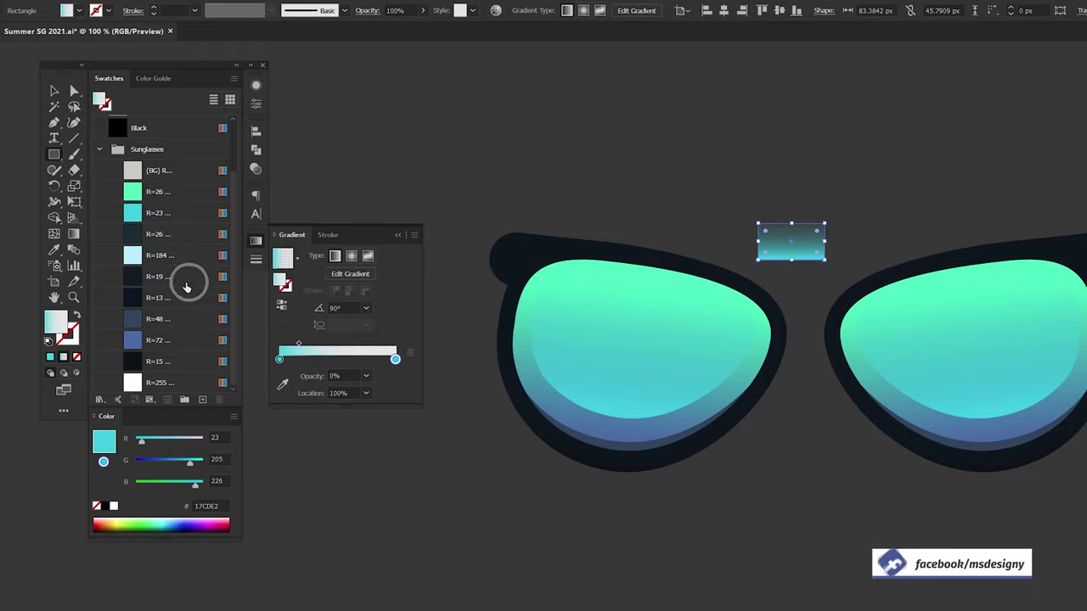
# Fill the rectangle dark navy (R=13) and move it down between the lenses.
pyautogui.click(159, 298)
pyautogui.press('v')
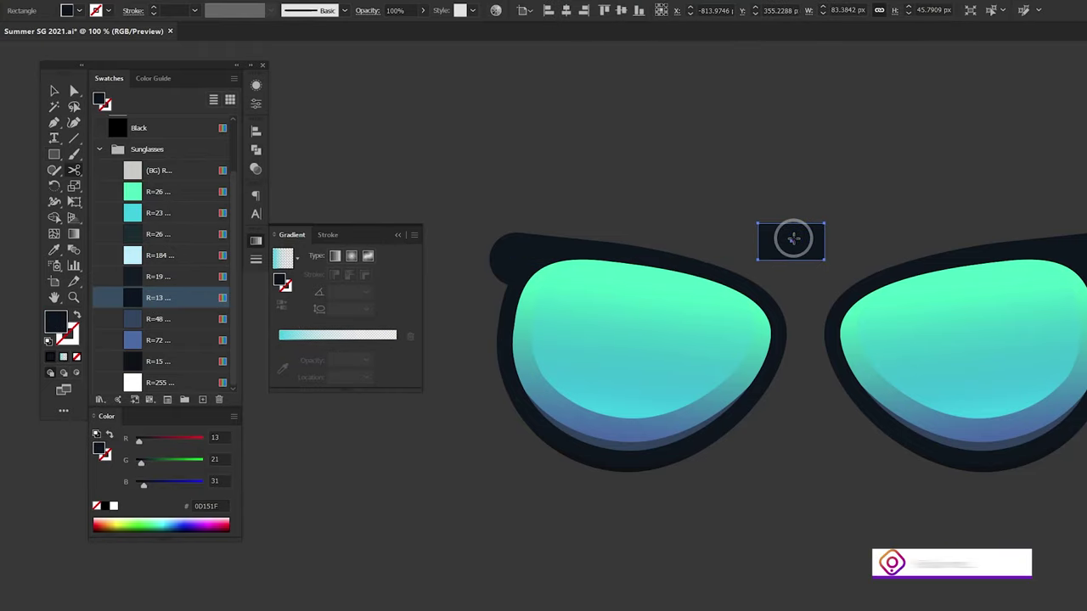
pyautogui.moveTo(789, 238)
pyautogui.mouseDown()
pyautogui.moveTo(812, 331)
pyautogui.moveTo(801, 323)
pyautogui.moveTo(835, 321)
pyautogui.moveTo(799, 323)
pyautogui.mouseUp()
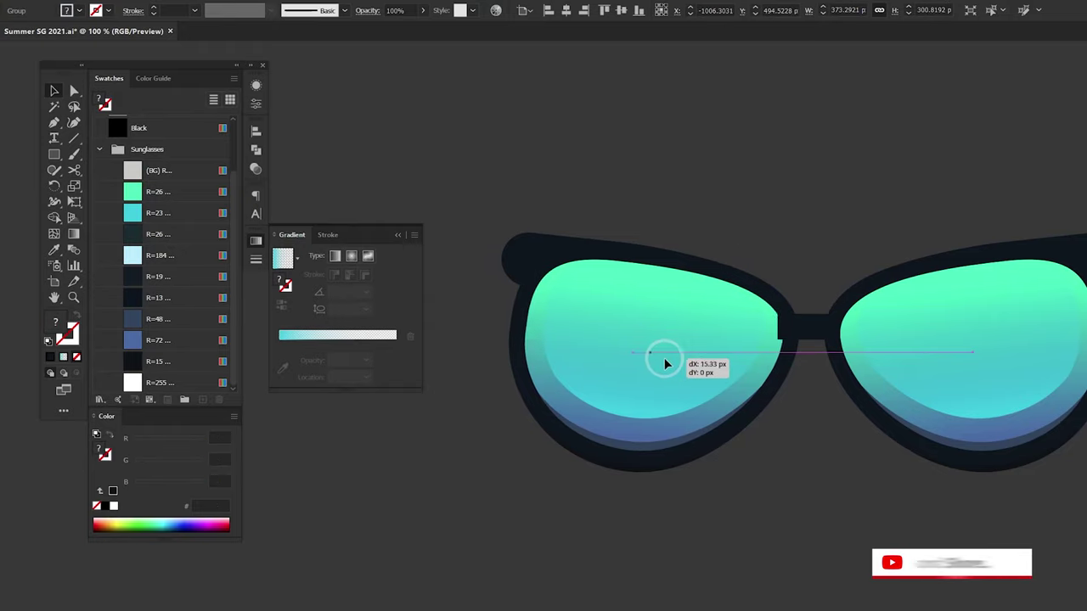
# Move the left lens closer and narrow the bridge rectangle to about 66 × 32 px.
pyautogui.moveTo(665, 357); pyautogui.dragTo(687, 357)
pyautogui.click(781, 331)
pyautogui.moveTo(782, 331)
pyautogui.mouseDown()
pyautogui.moveTo(798, 325)
pyautogui.moveTo(814, 230)
pyautogui.moveTo(847, 248)
pyautogui.moveTo(788, 231)
pyautogui.mouseUp()
# Apply a vertical Squeeze warp at 50% bend to the bridge rectangle.
pyautogui.click(209, 7)
pyautogui.moveTo(212, 144)
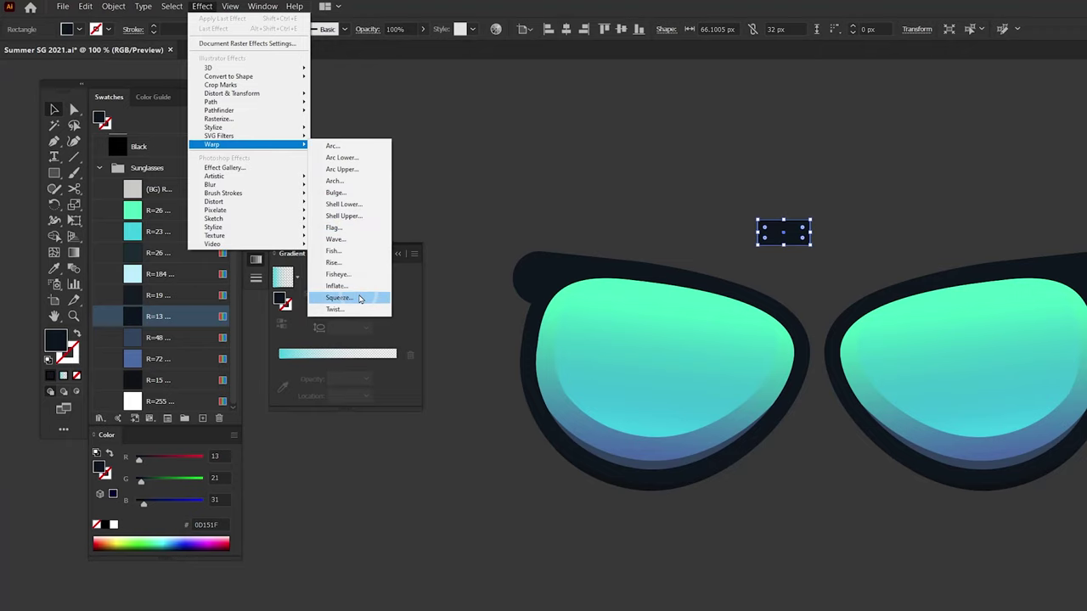
pyautogui.click(359, 298)
pyautogui.moveTo(855, 157); pyautogui.dragTo(450, 47)
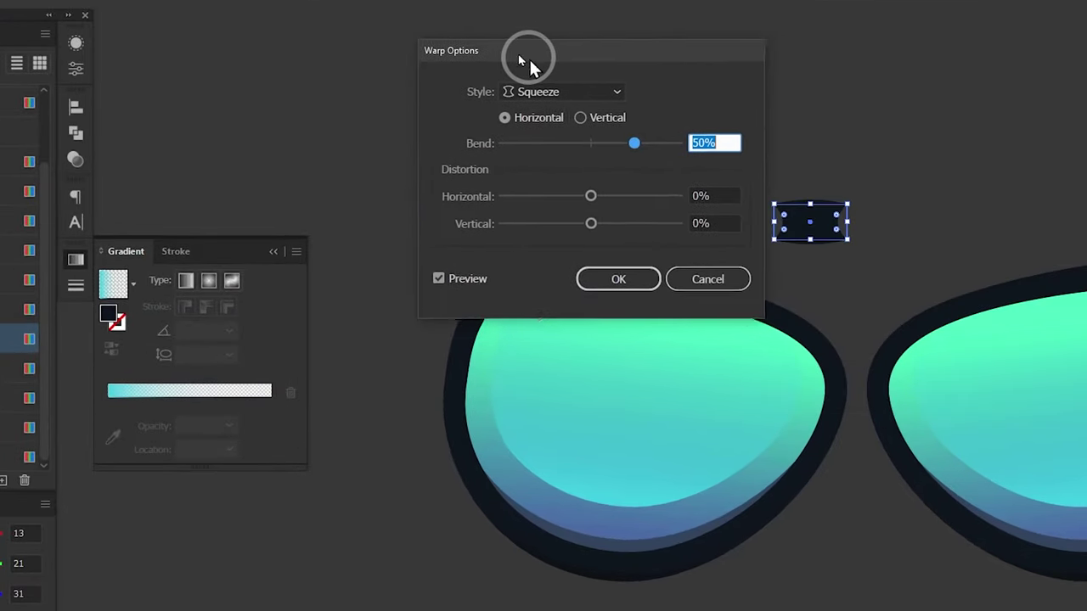
pyautogui.click(503, 99)
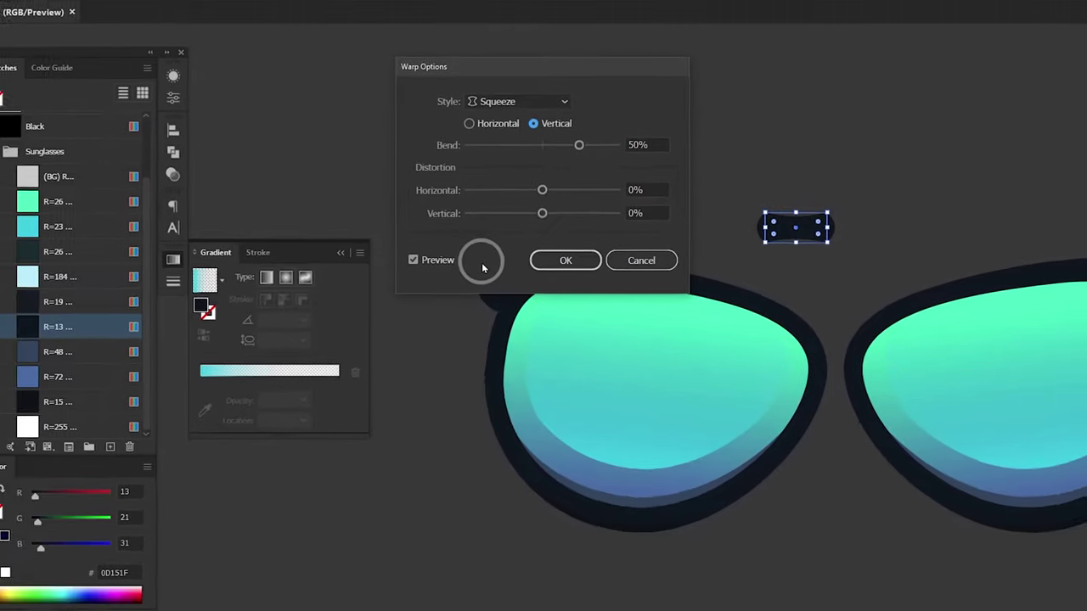
pyautogui.click(556, 260)
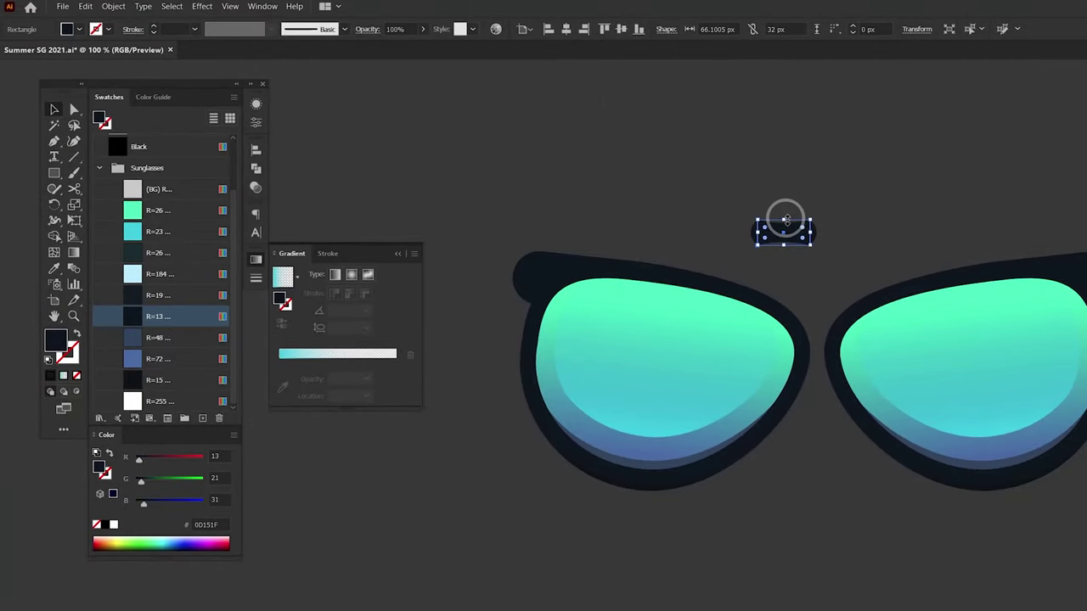
# Narrow the bridge slightly, expand its appearance into a path, and nudge the left lens left.
pyautogui.moveTo(812, 231); pyautogui.dragTo(804, 232)
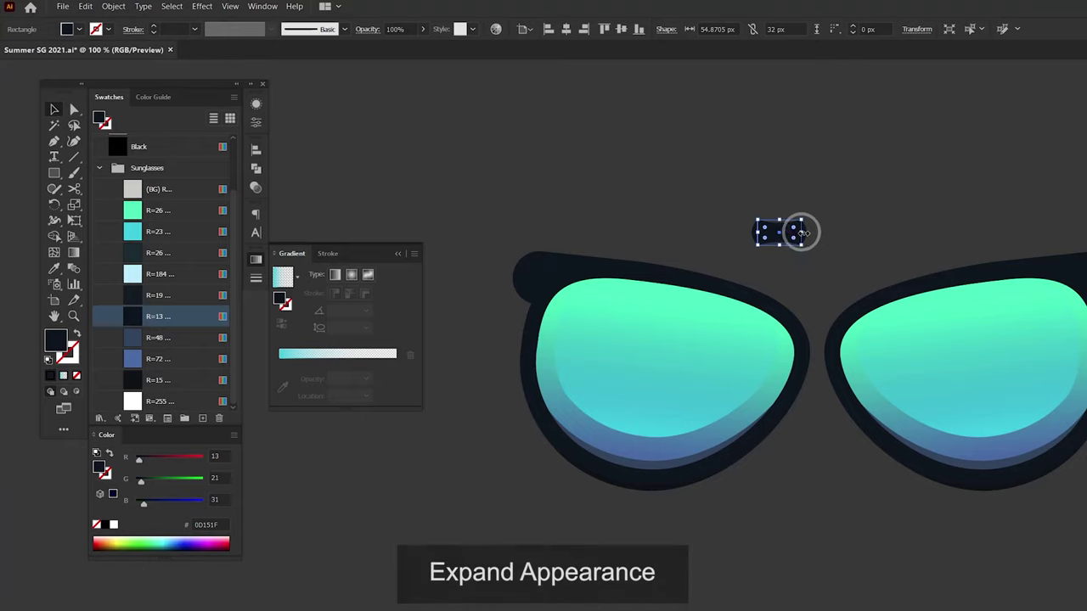
pyautogui.click(111, 7)
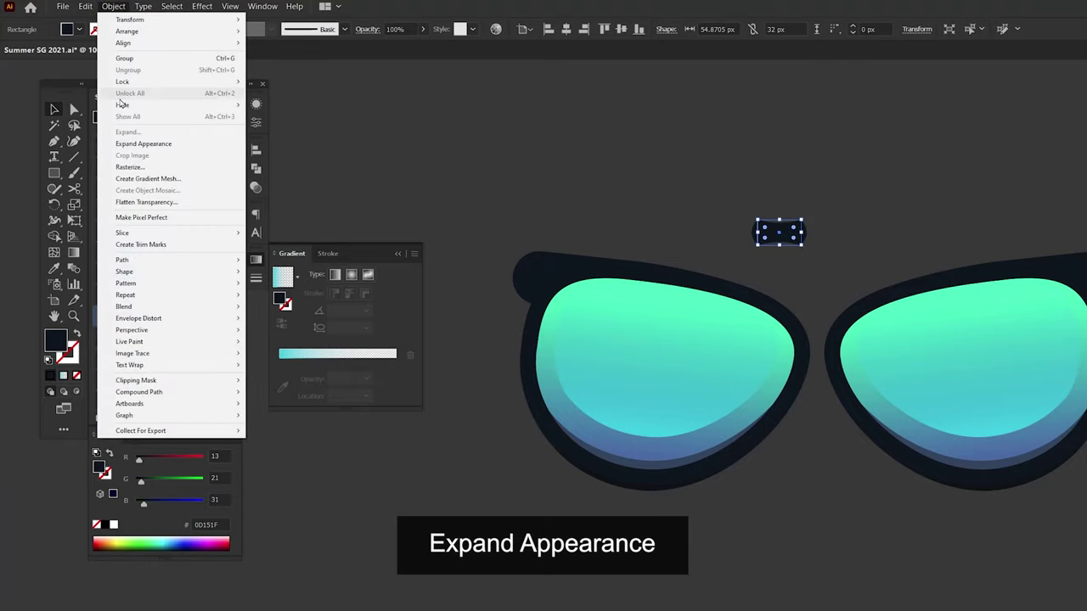
pyautogui.click(133, 144)
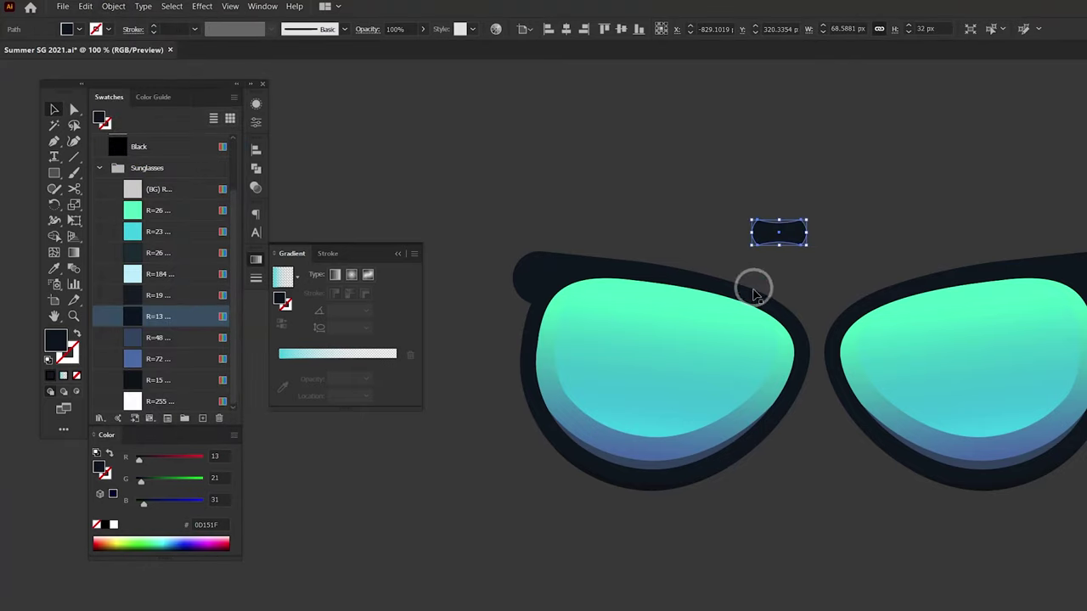
pyautogui.moveTo(541, 368); pyautogui.dragTo(517, 365)
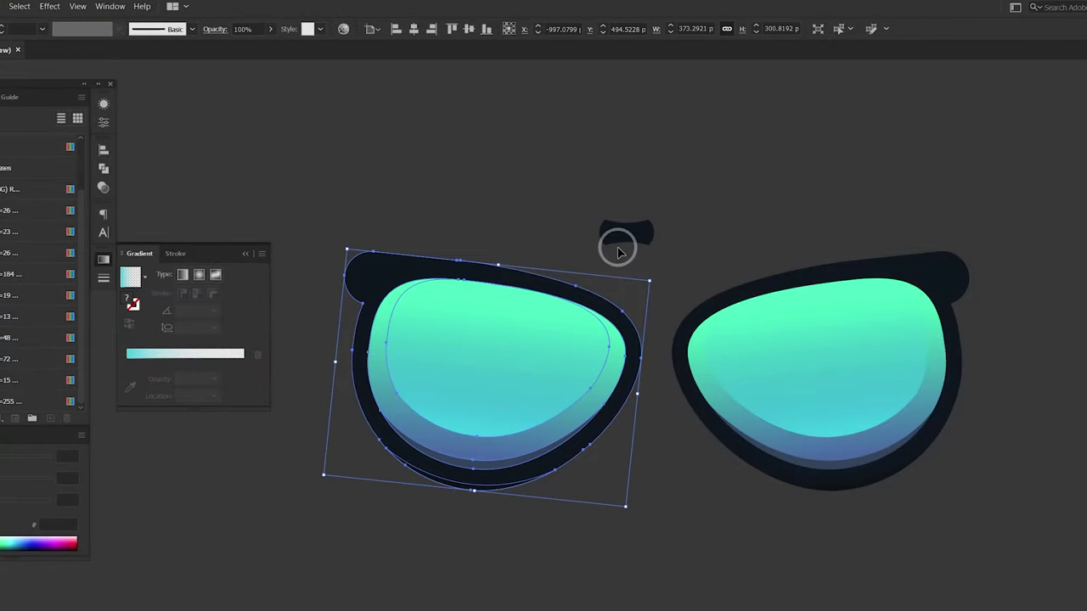
# Move the bridge between the lenses and select both frames together with the bridge.
pyautogui.moveTo(633, 230)
pyautogui.mouseDown()
pyautogui.moveTo(663, 350)
pyautogui.moveTo(665, 340)
pyautogui.mouseUp()
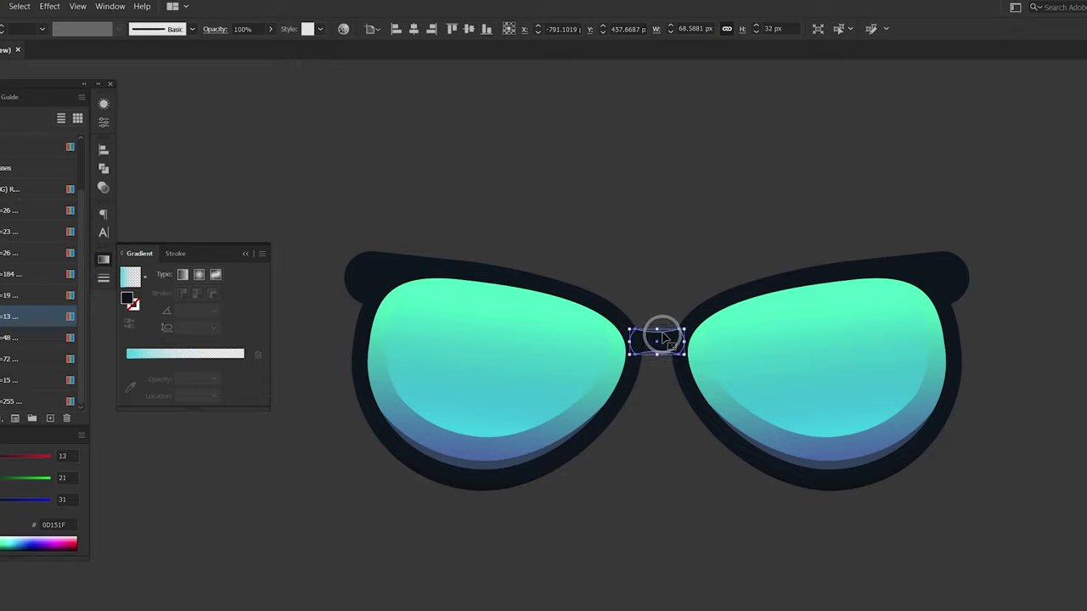
pyautogui.keyDown('shift'); pyautogui.click(626, 315); pyautogui.keyUp('shift')
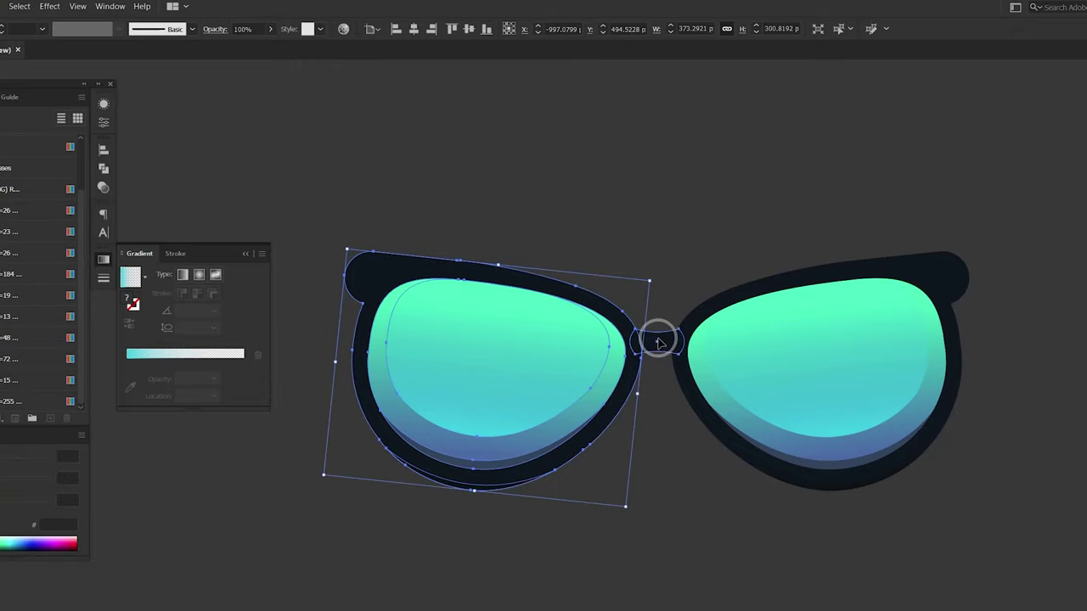
pyautogui.keyDown('shift'); pyautogui.click(676, 327); pyautogui.keyUp('shift')
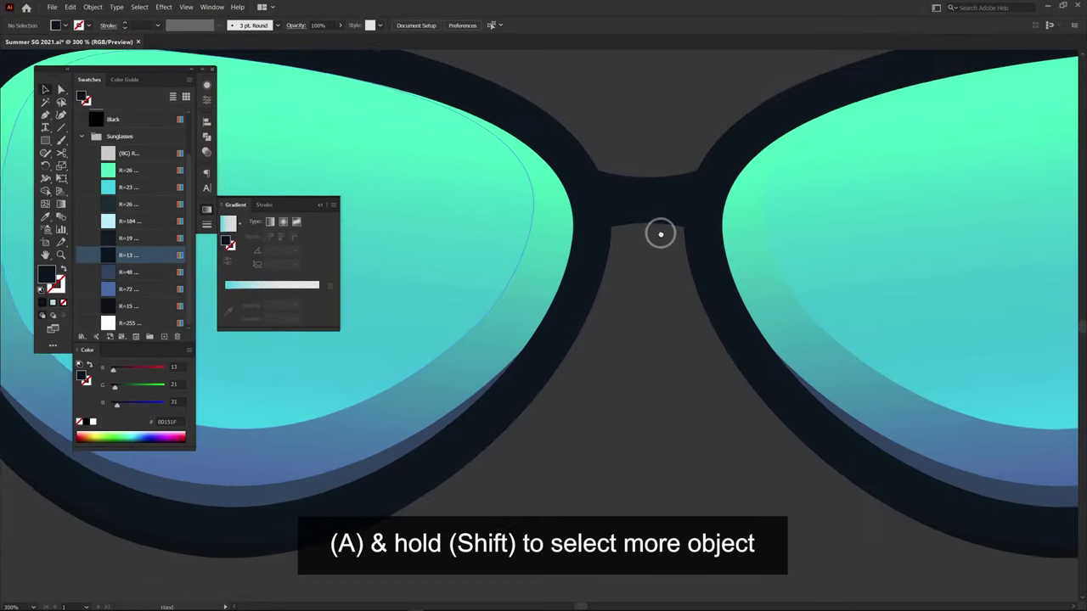
pyautogui.moveTo(660, 234); pyautogui.dragTo(617, 286)
pyautogui.click(541, 177)
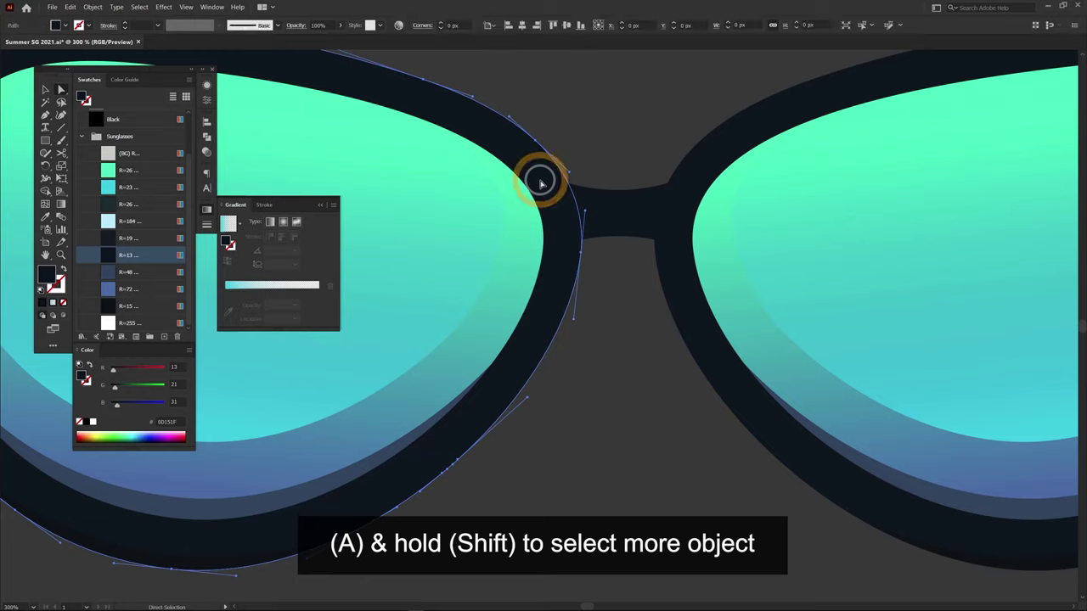
pyautogui.keyDown('shift'); pyautogui.click(614, 203); pyautogui.keyUp('shift')
pyautogui.keyDown('shift'); pyautogui.click(694, 173); pyautogui.keyUp('shift')
pyautogui.keyDown('shift'); pyautogui.click(238, 184); pyautogui.keyUp('shift')
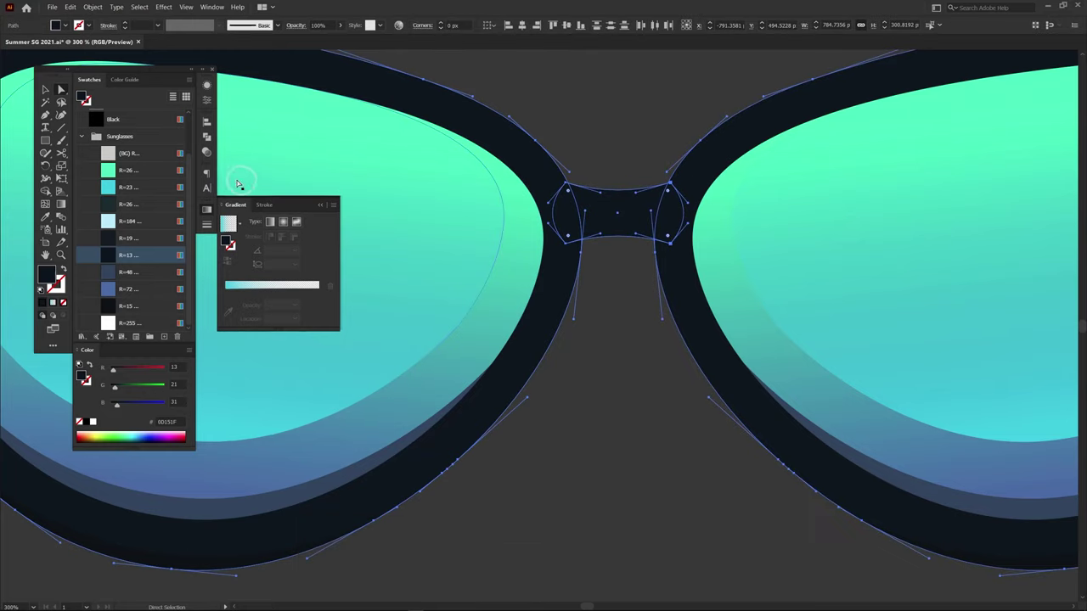
# Unite the frames and bridge with Pathfinder and send the merged frame behind the lenses.
pyautogui.click(207, 211)
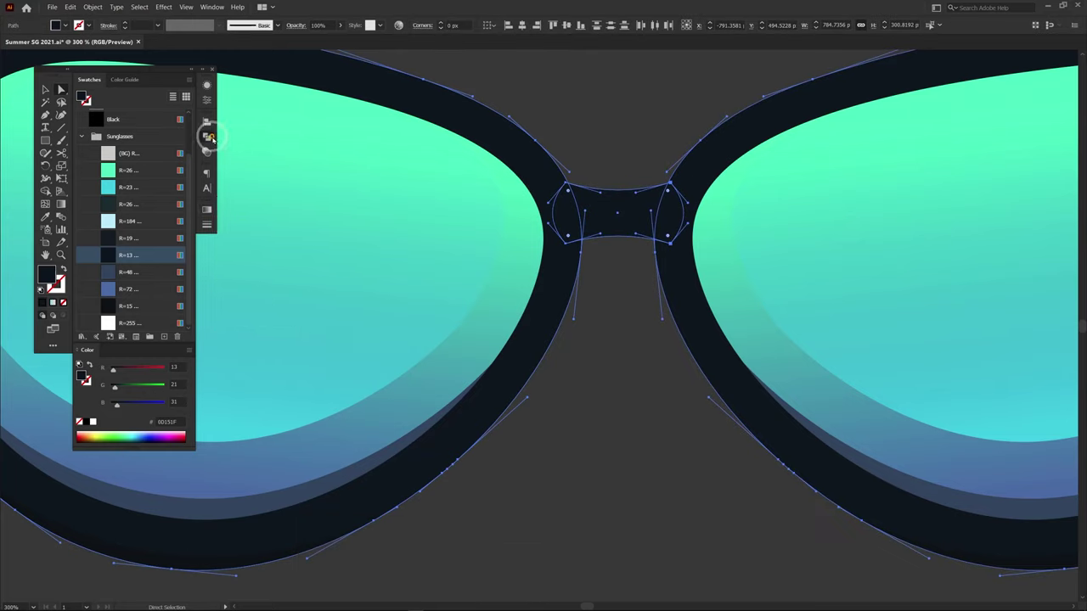
pyautogui.click(209, 137)
pyautogui.click(227, 146)
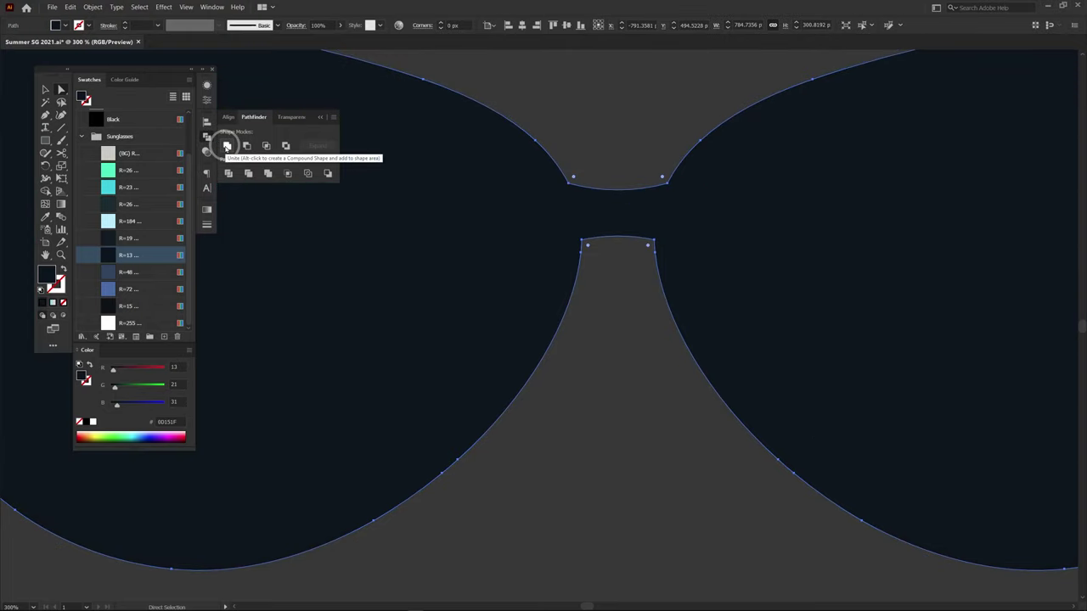
pyautogui.press('v')
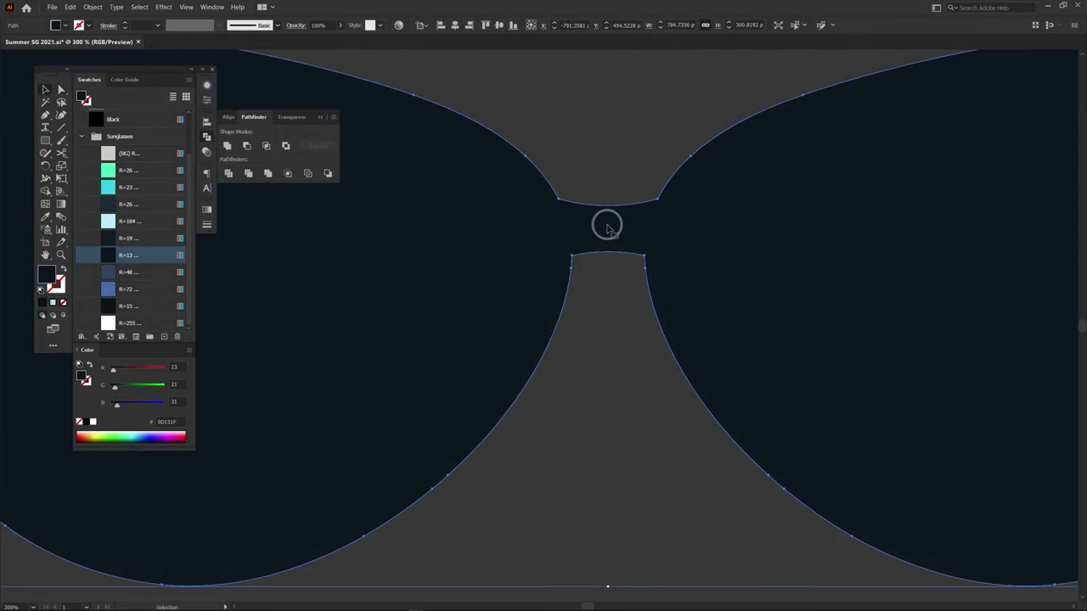
pyautogui.hotkey('ctrl', 'shift', '[')
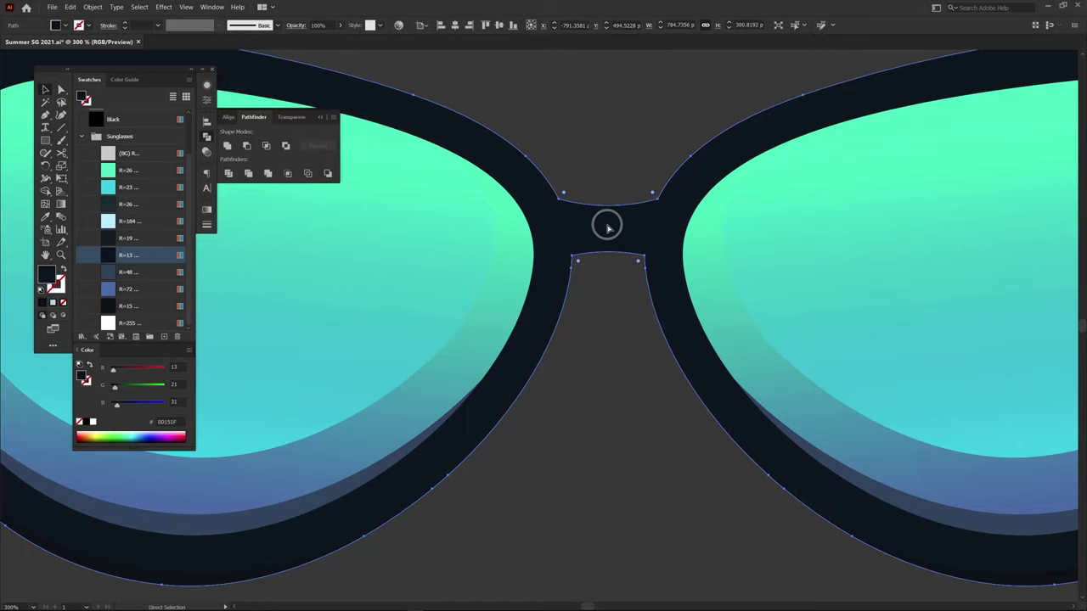
pyautogui.press('-')
pyautogui.hotkey('ctrl', '-')
pyautogui.hotkey('ctrl', '-')
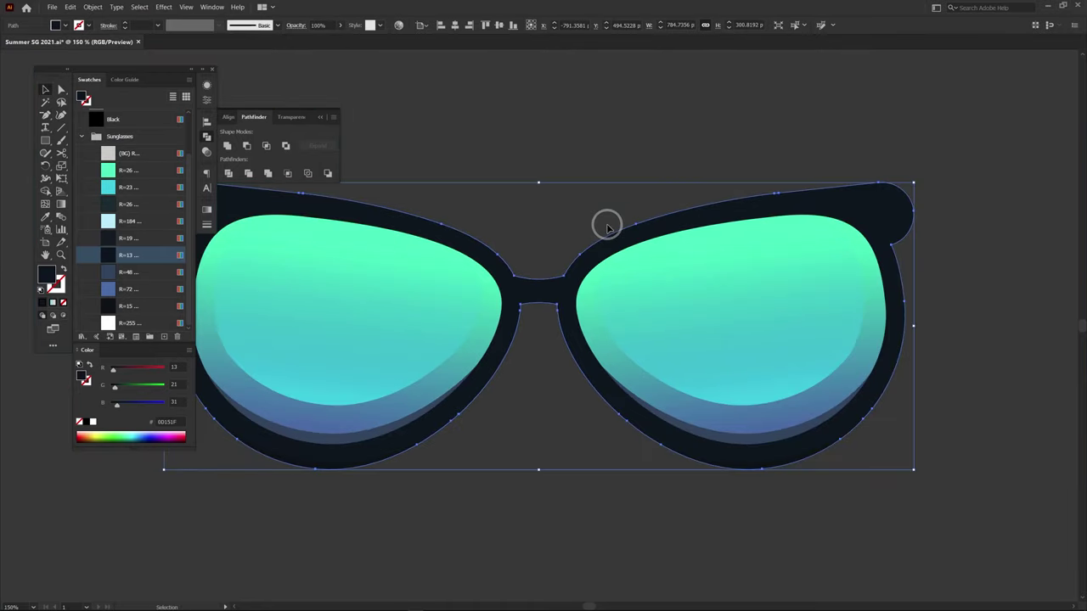
# Draw a dark slate-blue shade shape over the right side of the right lens.
pyautogui.hotkey('ctrl', '=')
pyautogui.click(546, 483)
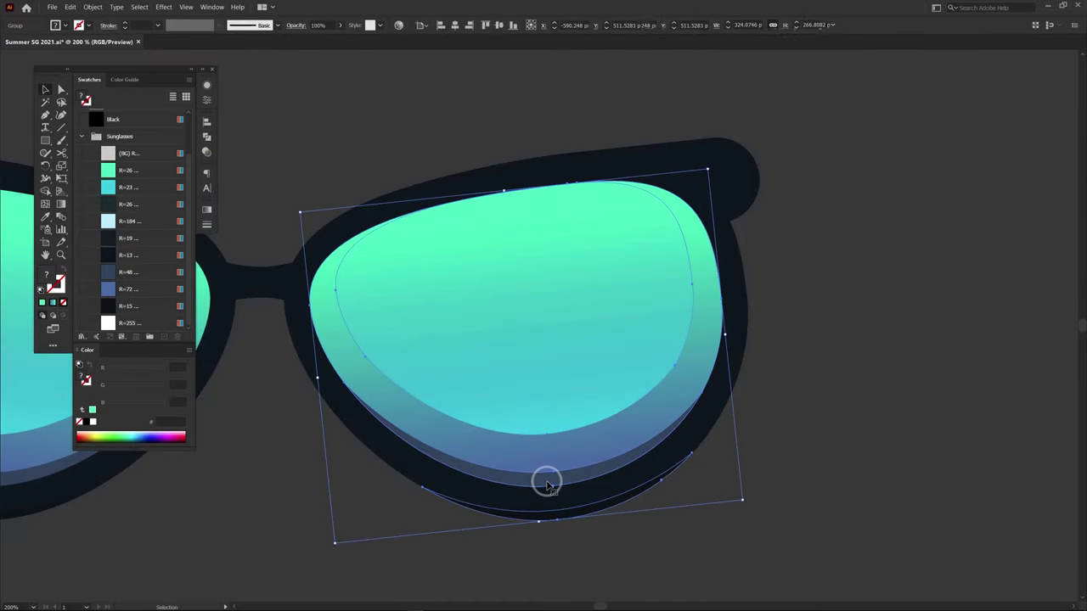
pyautogui.press('a')
pyautogui.press('p')
pyautogui.hotkey('ctrl', 'shift', 'a')
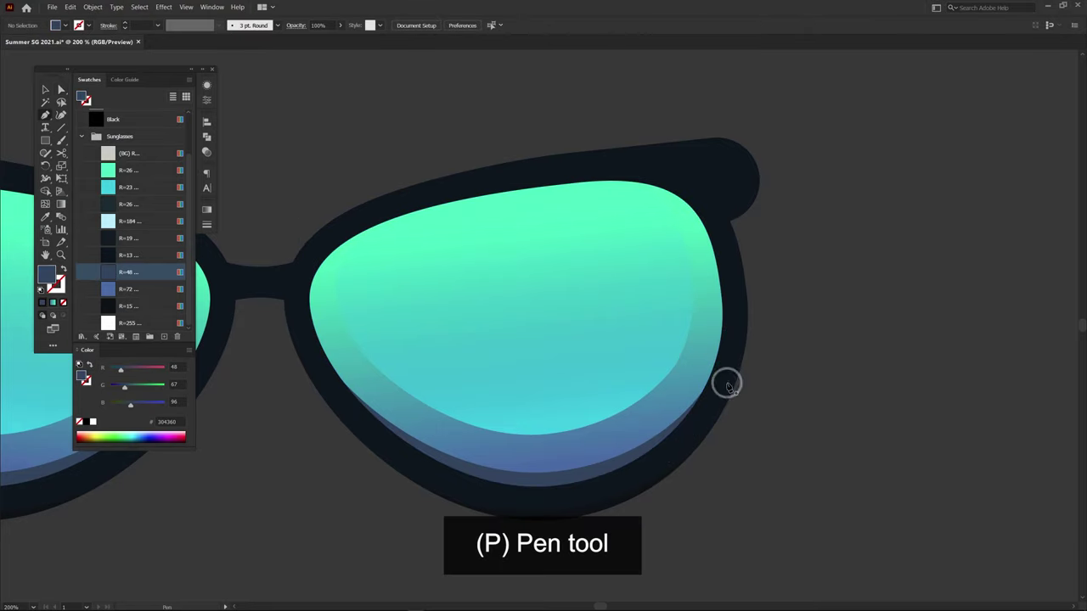
pyautogui.moveTo(544, 501); pyautogui.dragTo(447, 560)
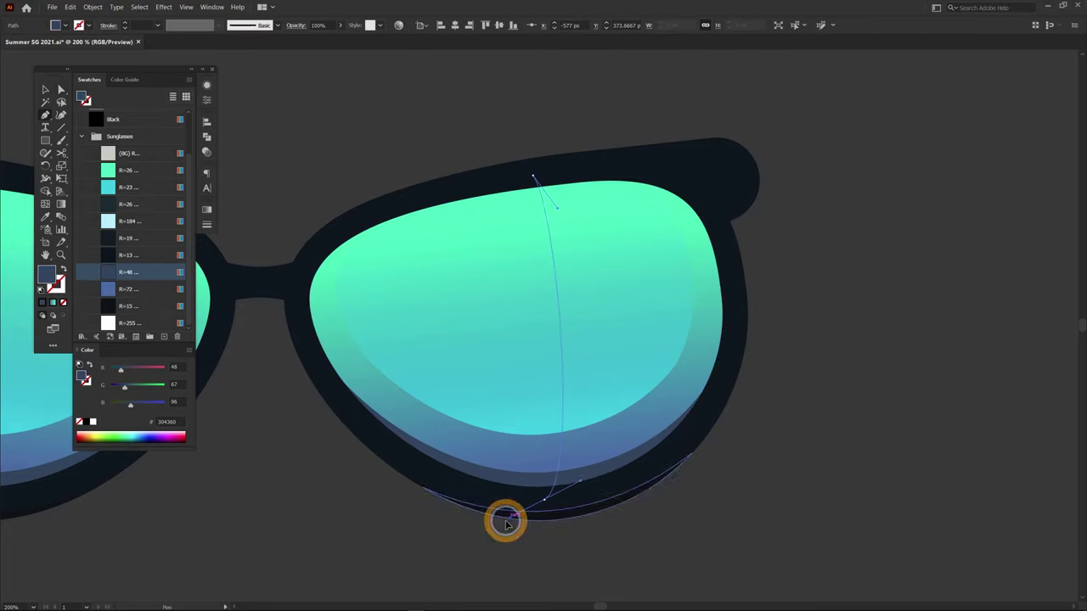
pyautogui.moveTo(710, 472); pyautogui.dragTo(743, 443)
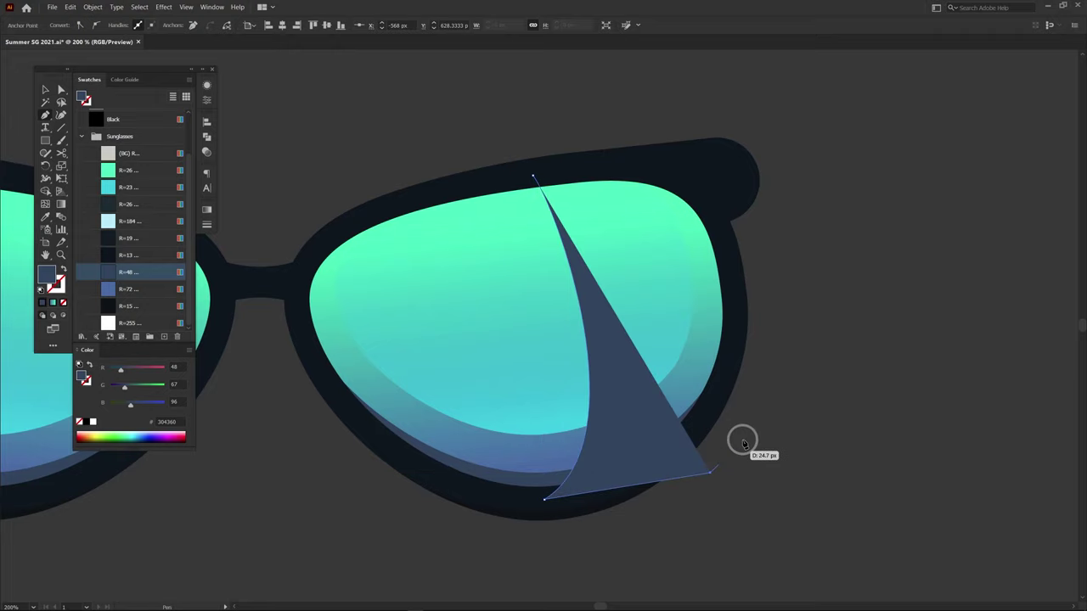
pyautogui.click(799, 328)
pyautogui.click(727, 109)
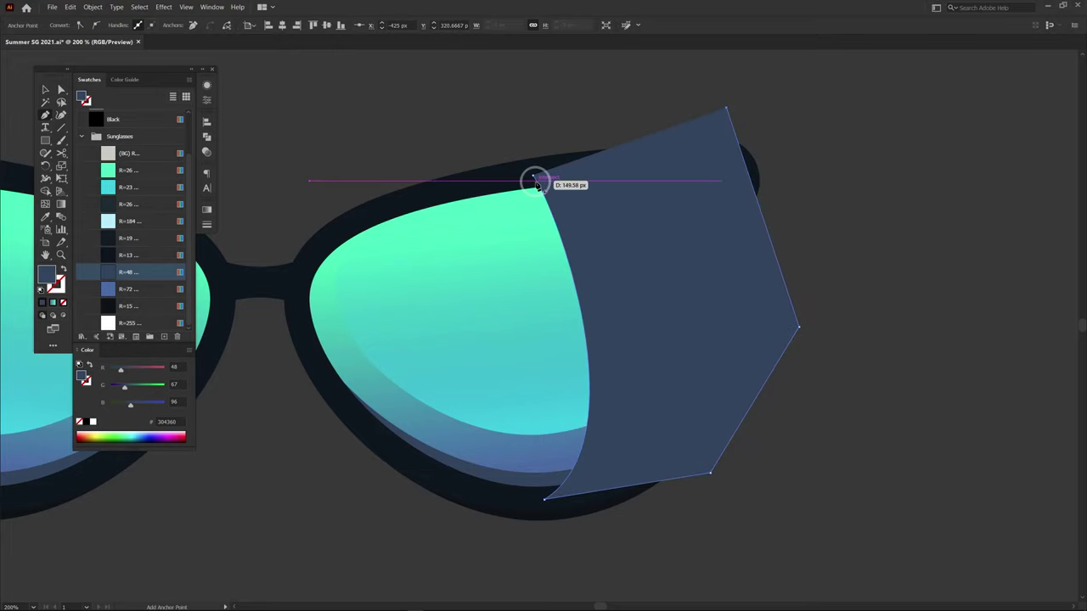
pyautogui.click(534, 176)
pyautogui.press('v')
# Copy the shade onto the left lens and trim the right shade's overflow to the lens.
pyautogui.moveTo(527, 271); pyautogui.dragTo(784, 228)
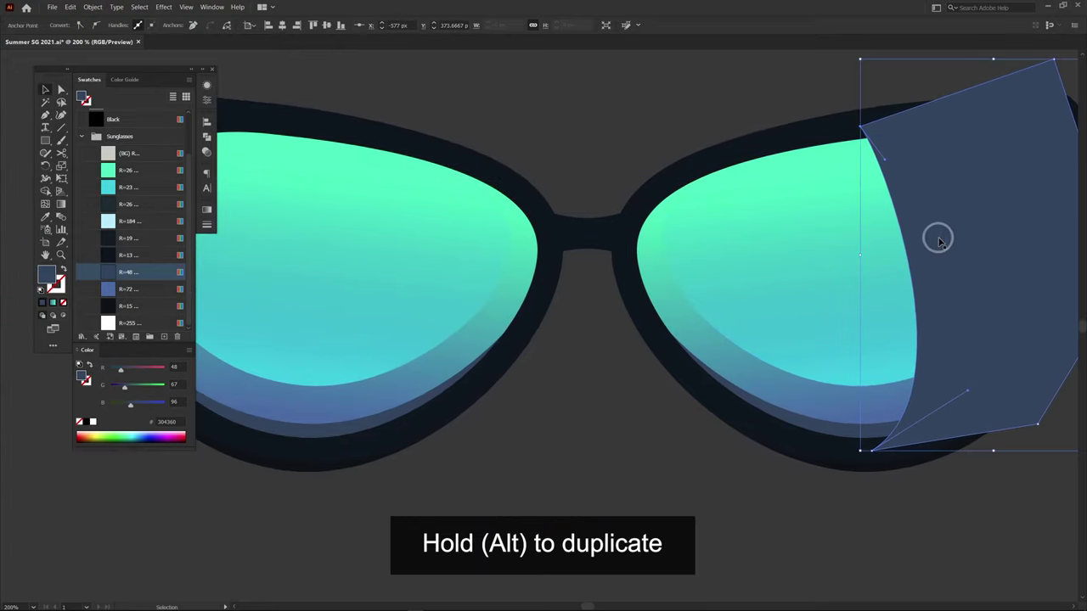
pyautogui.moveTo(939, 236); pyautogui.dragTo(408, 233)
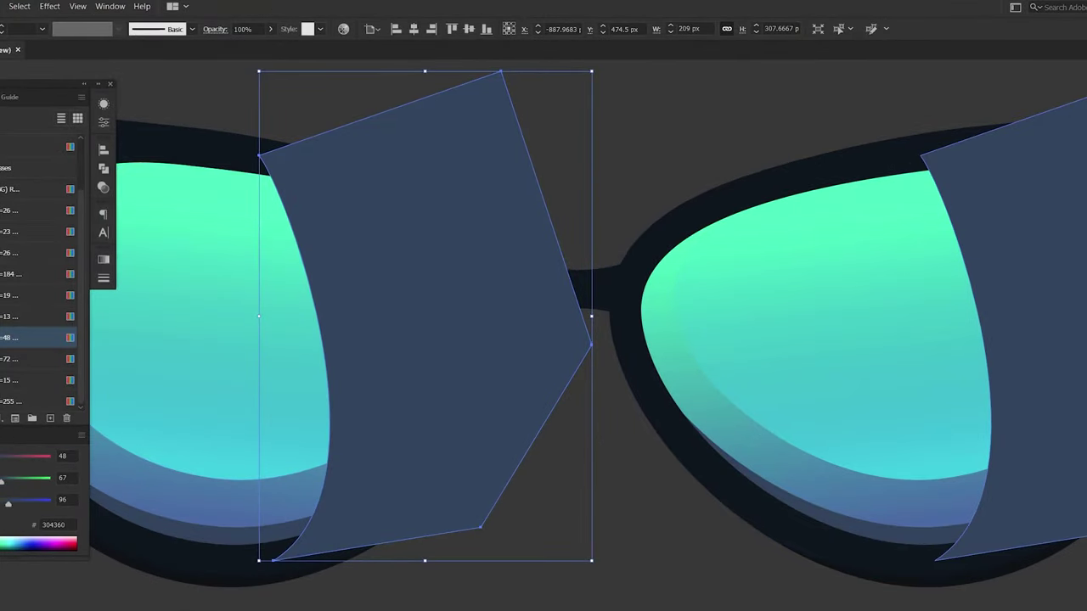
pyautogui.hscroll(5, 563, 208)
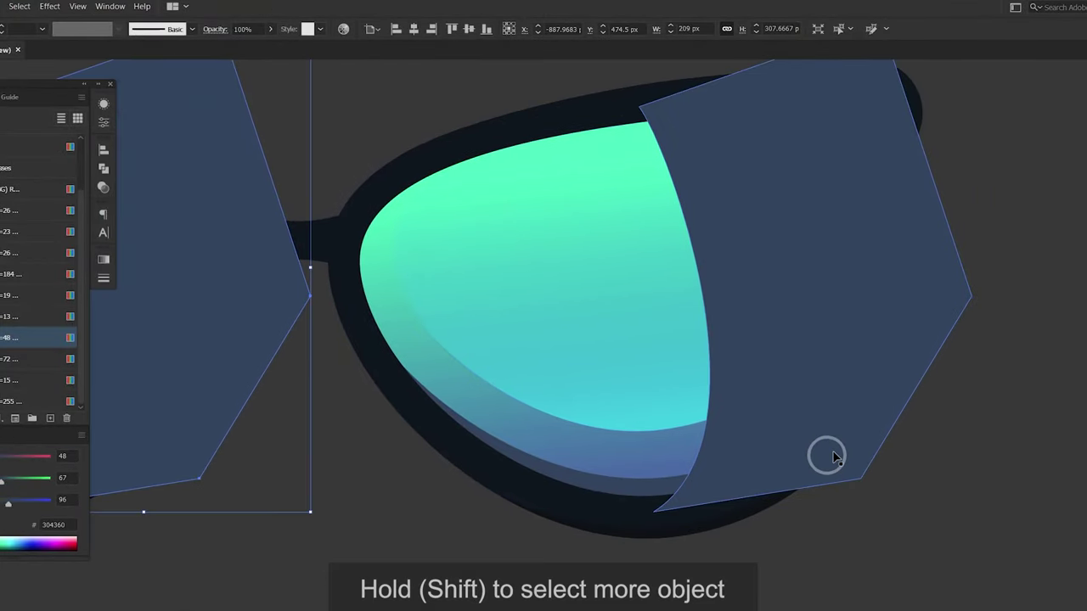
pyautogui.click(828, 453)
pyautogui.keyDown('shift'); pyautogui.click(614, 491); pyautogui.keyUp('shift')
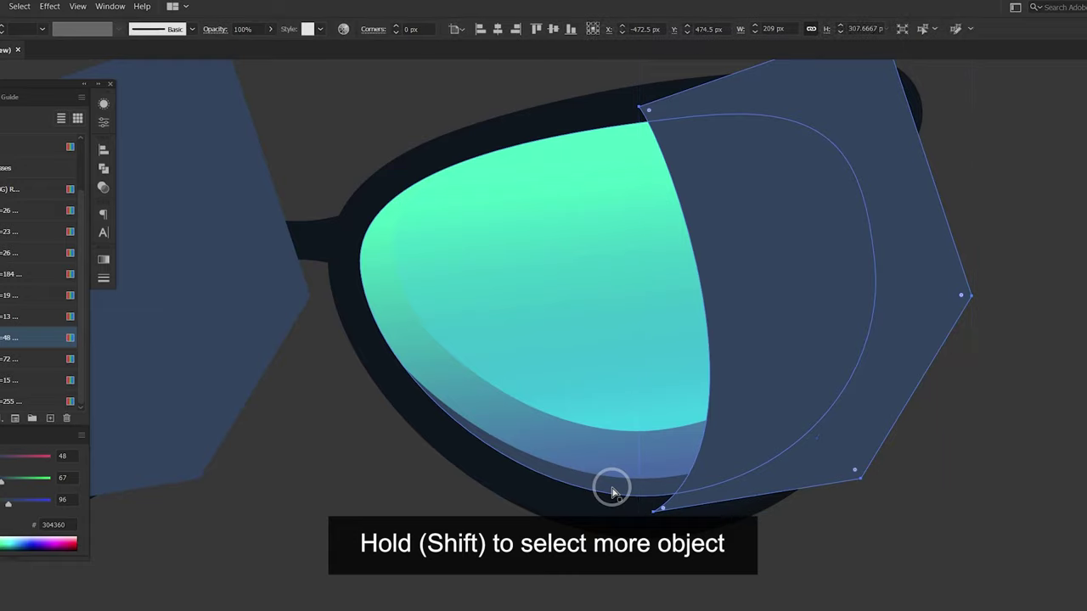
pyautogui.hotkey('shift', 'm')
pyautogui.keyDown('alt'); pyautogui.click(936, 317); pyautogui.keyUp('alt')
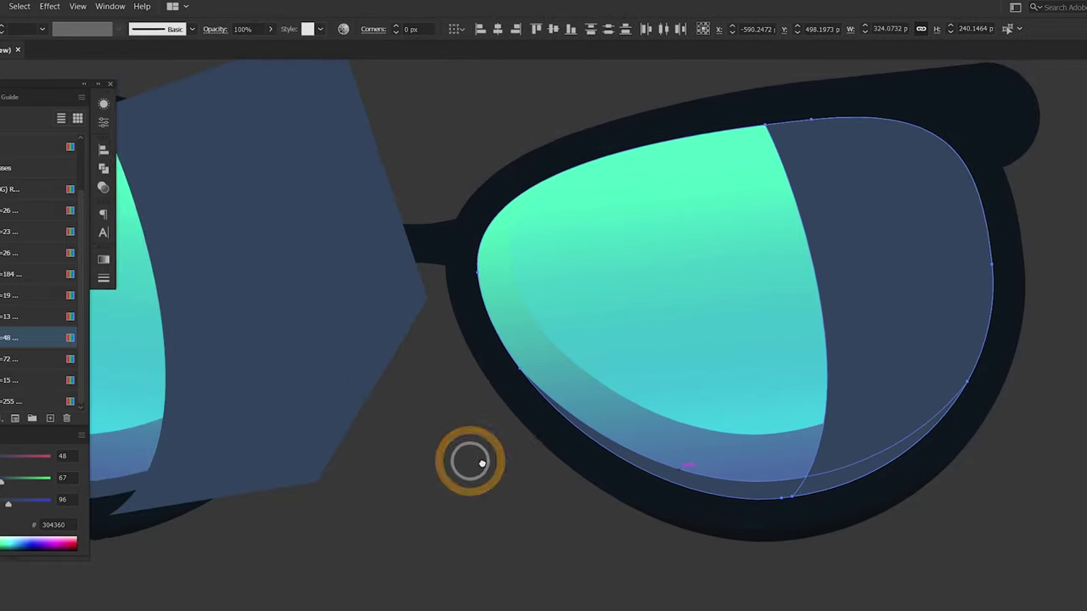
# Position the left shade copy and trim its overflow outside the left lens.
pyautogui.moveTo(468, 461); pyautogui.dragTo(759, 481)
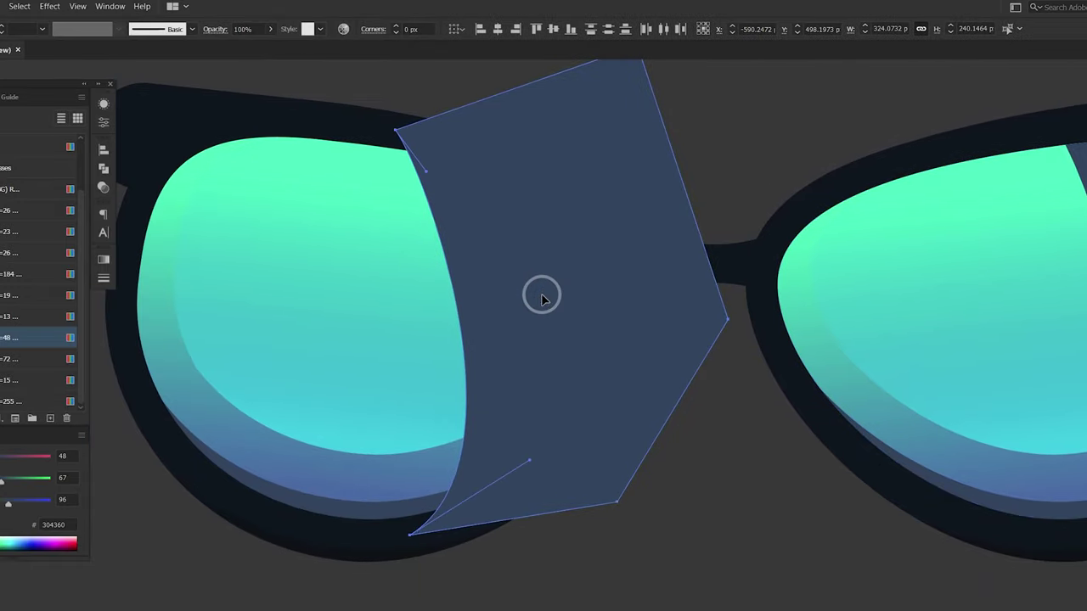
pyautogui.moveTo(612, 269); pyautogui.dragTo(639, 270)
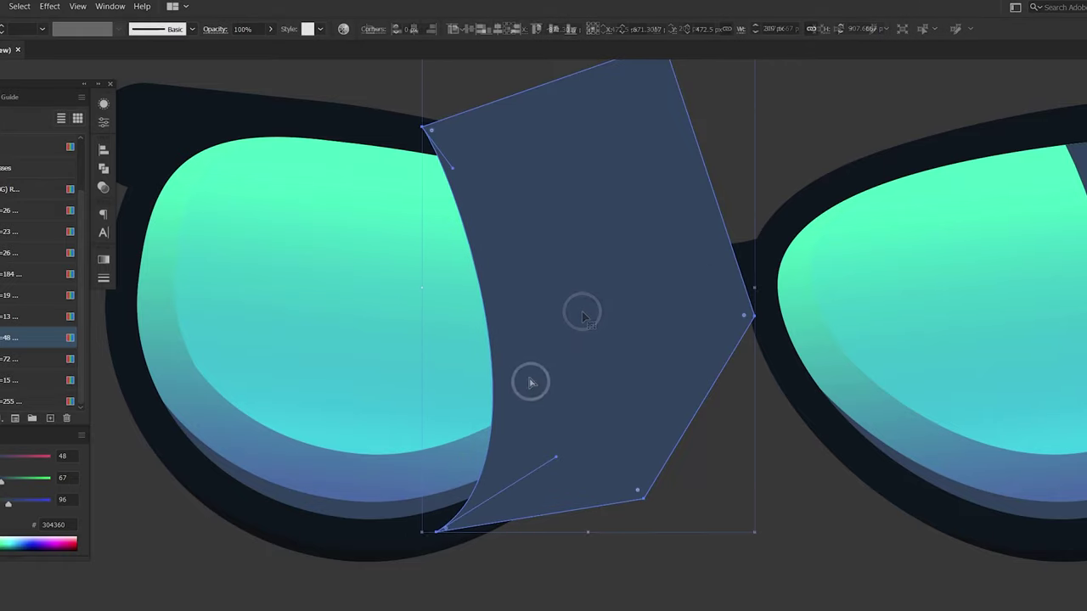
pyautogui.hotkey('shift', 'm')
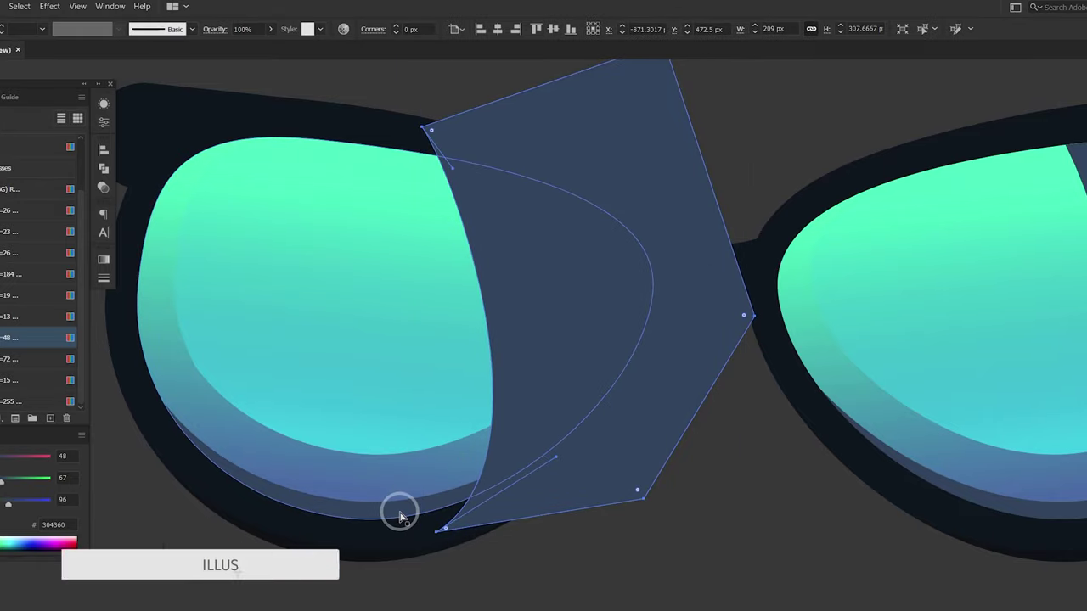
pyautogui.keyDown('shift'); pyautogui.click(396, 510); pyautogui.keyUp('shift')
pyautogui.keyDown('alt'); pyautogui.click(639, 508); pyautogui.keyUp('alt')
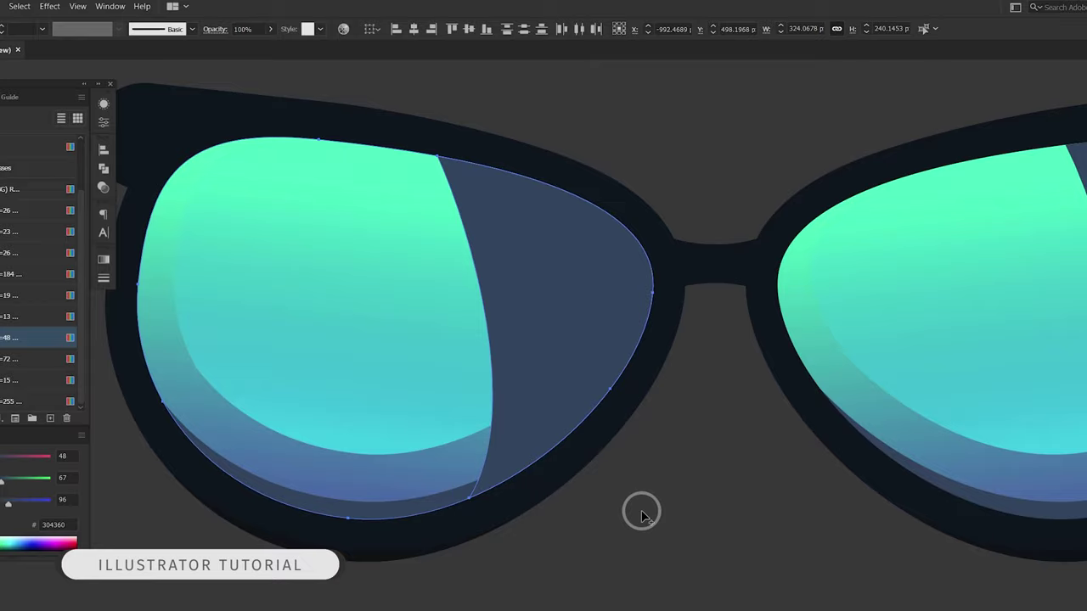
pyautogui.moveTo(737, 463); pyautogui.dragTo(602, 491)
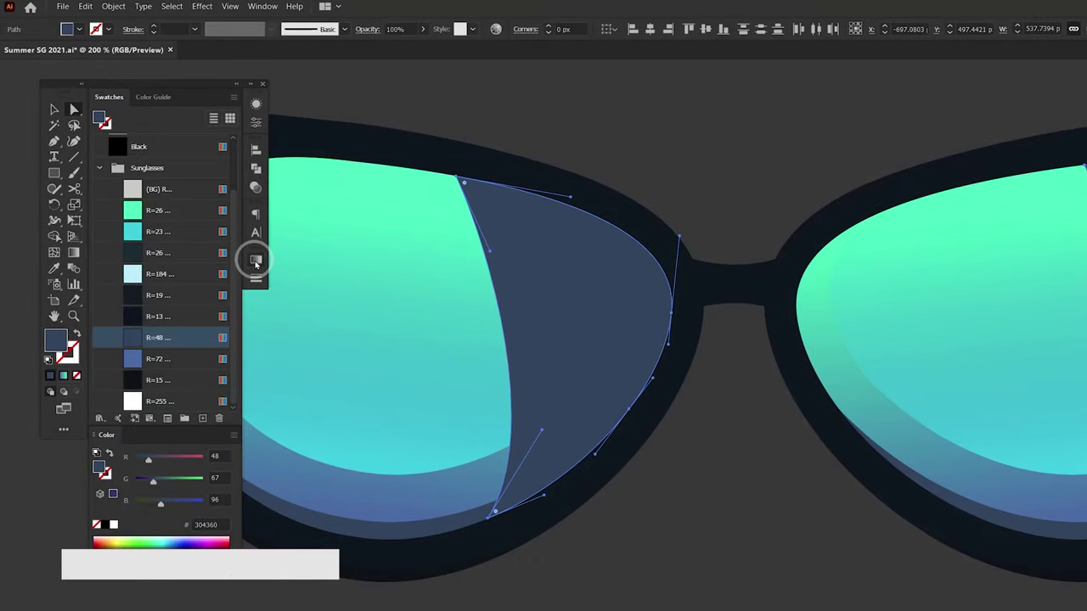
# Give the highlight a white gradient fading to 0% opacity at the end stop.
pyautogui.click(256, 259)
pyautogui.click(310, 355)
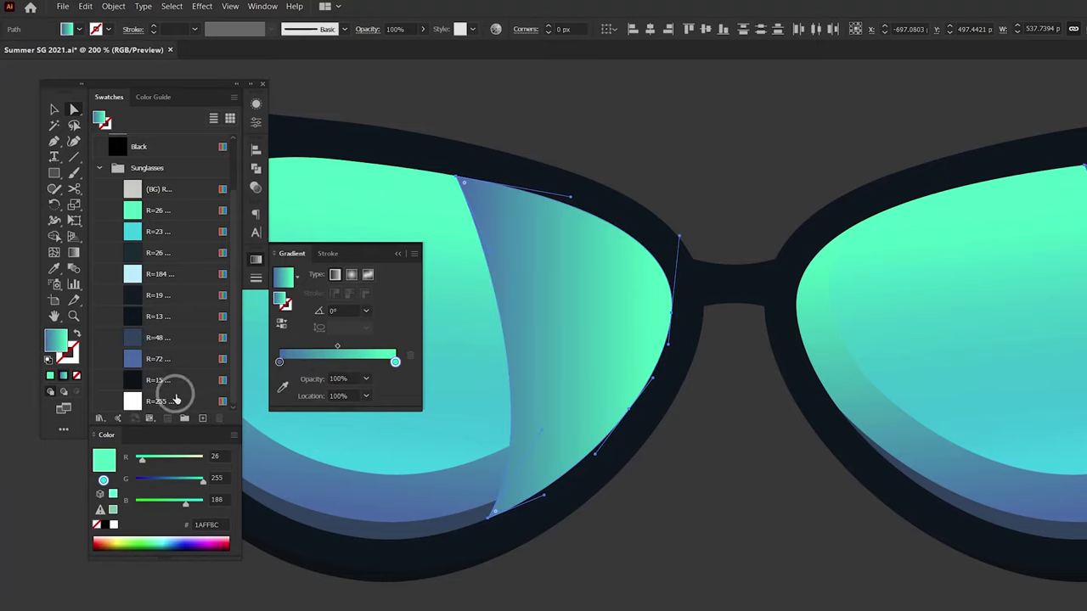
pyautogui.click(278, 363)
pyautogui.click(213, 399)
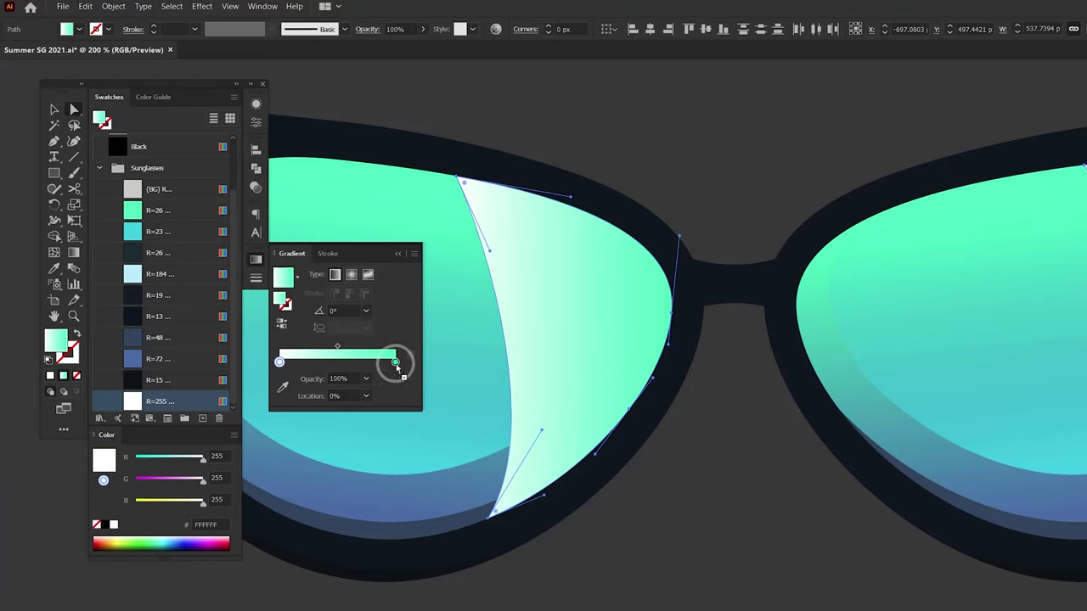
pyautogui.moveTo(397, 367); pyautogui.dragTo(395, 368)
pyautogui.click(366, 378)
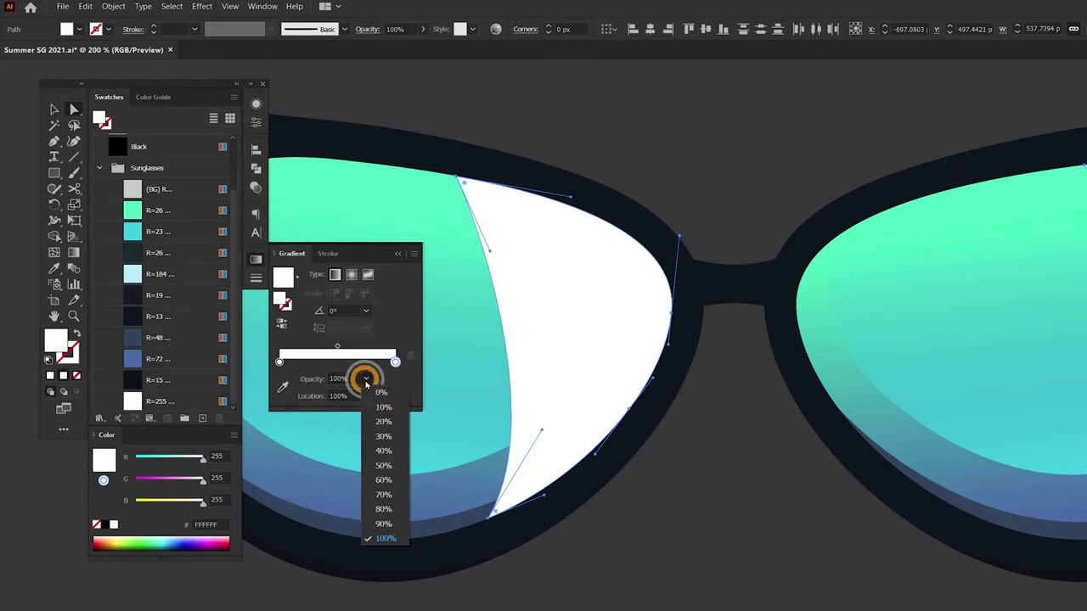
pyautogui.click(383, 401)
pyautogui.moveTo(337, 347); pyautogui.dragTo(304, 348)
pyautogui.click(629, 387)
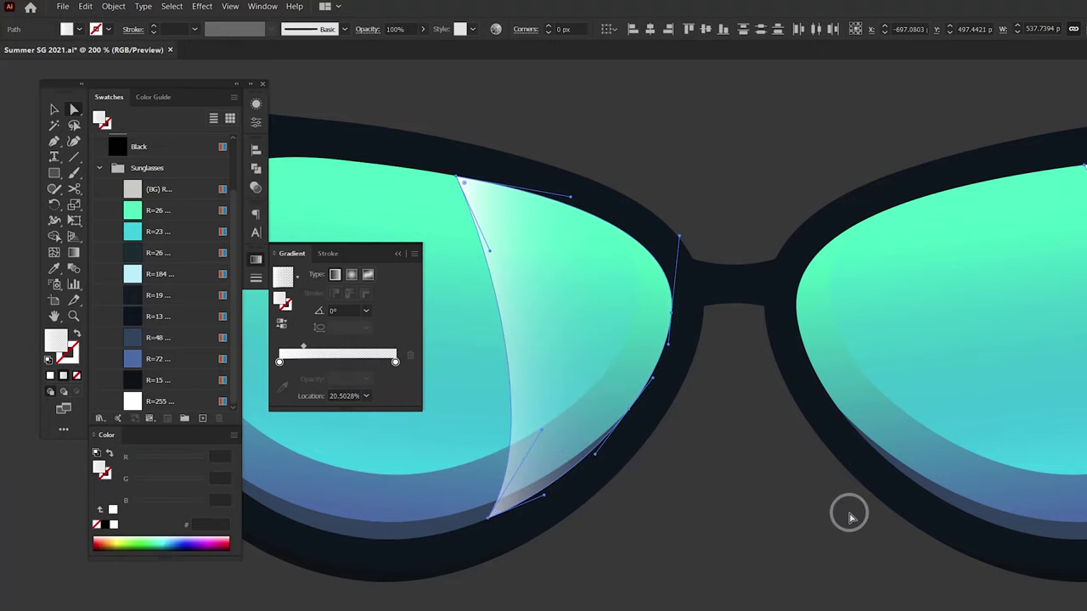
# Drag the left highlight's gradient across the left lens with the Gradient tool.
pyautogui.scroll(-2, 777, 510)
pyautogui.click(675, 407)
pyautogui.press('g')
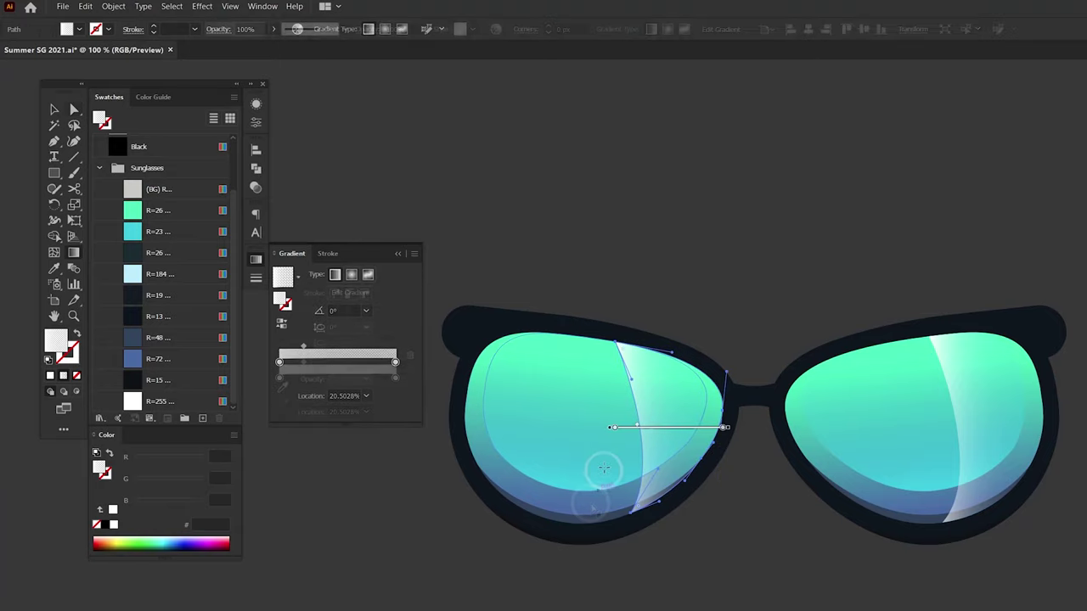
pyautogui.moveTo(470, 420); pyautogui.dragTo(512, 413)
pyautogui.moveTo(703, 422)
pyautogui.mouseDown()
pyautogui.moveTo(480, 413)
pyautogui.moveTo(718, 439)
pyautogui.mouseUp()
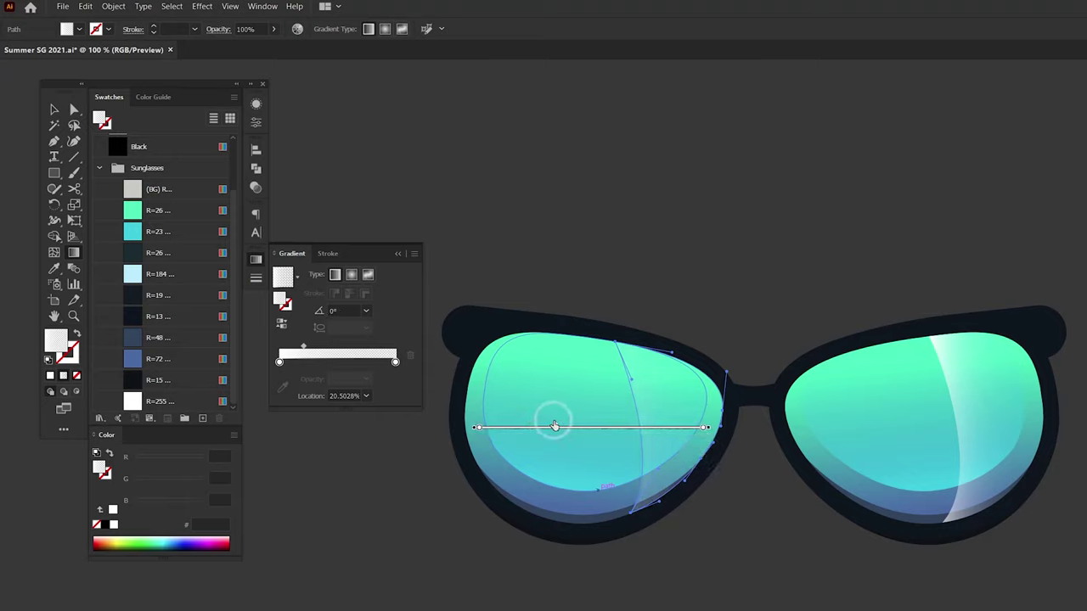
pyautogui.moveTo(502, 408); pyautogui.dragTo(721, 397)
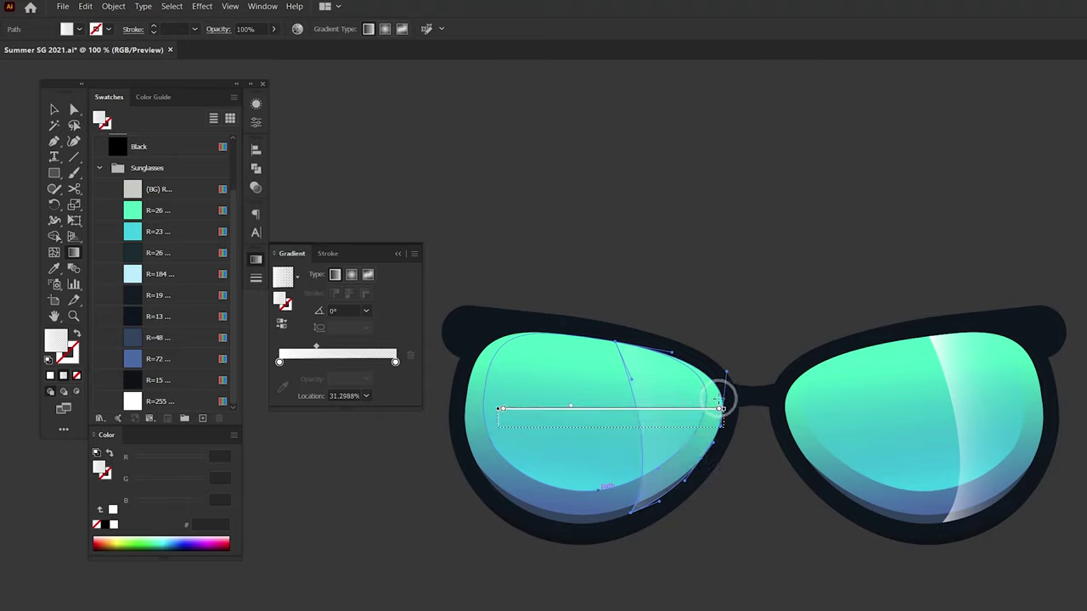
# Copy the left highlight's gradient onto the right highlight and align it to match.
pyautogui.press('a')
pyautogui.click(986, 401)
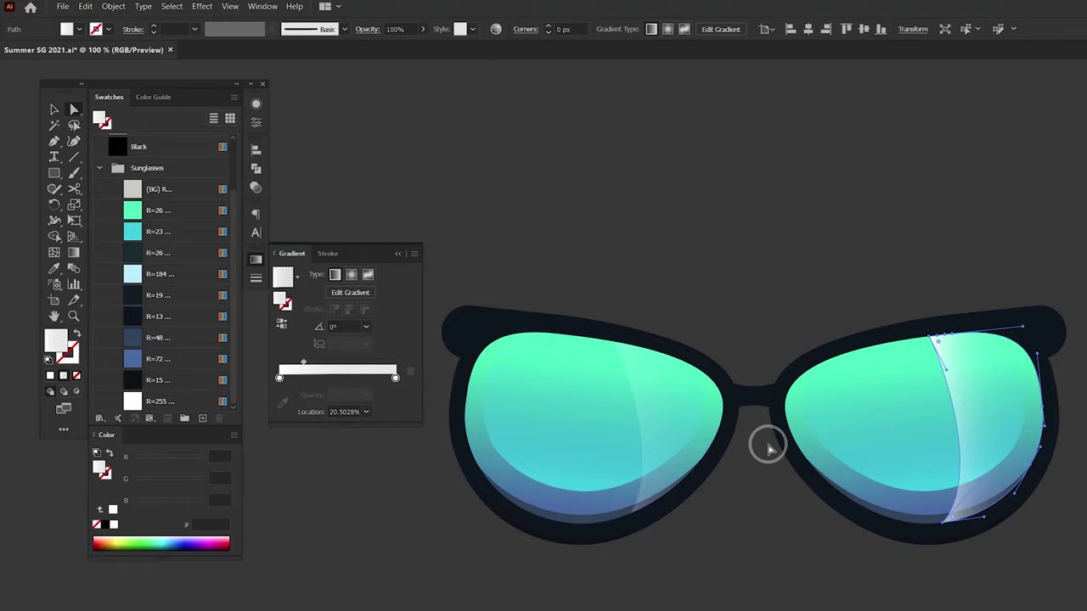
pyautogui.press('i')
pyautogui.click(682, 397)
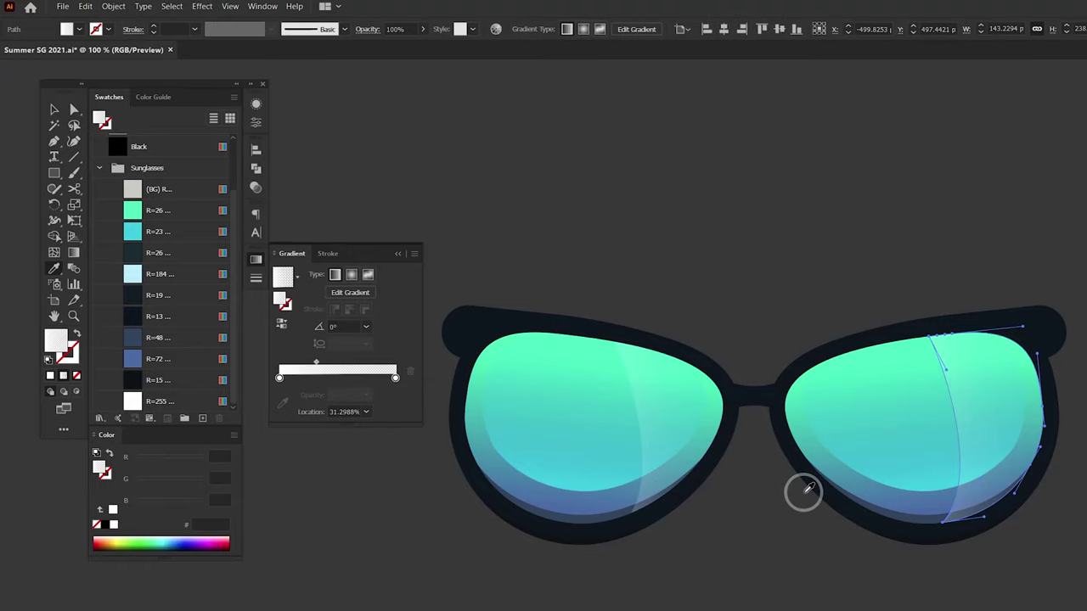
pyautogui.keyDown('shift'); pyautogui.click(684, 408); pyautogui.keyUp('shift')
pyautogui.press('g')
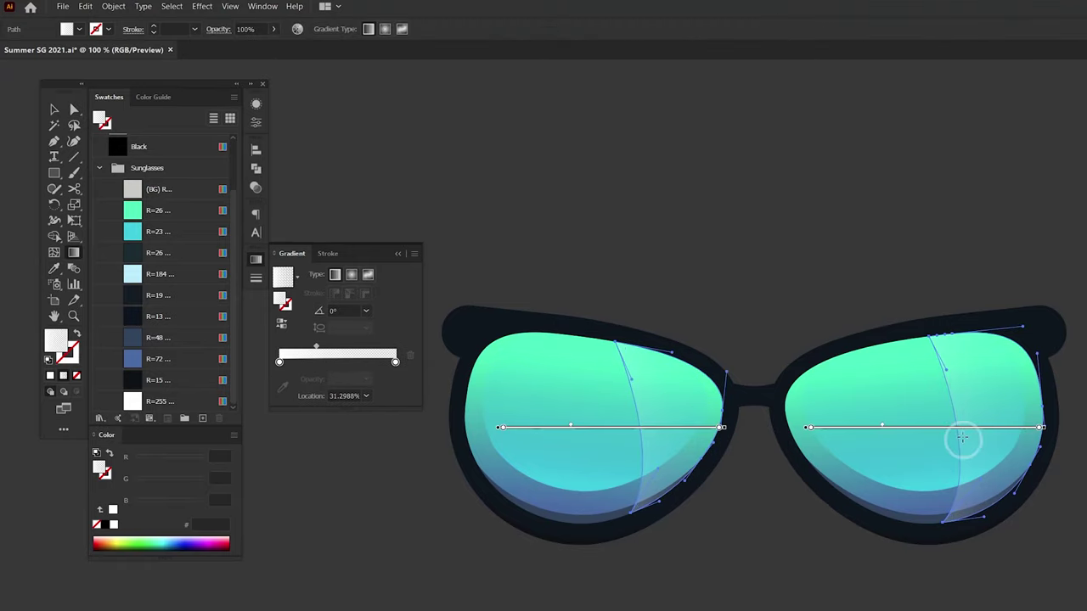
pyautogui.moveTo(931, 432)
pyautogui.mouseDown()
pyautogui.moveTo(914, 443)
pyautogui.moveTo(914, 432)
pyautogui.mouseUp()
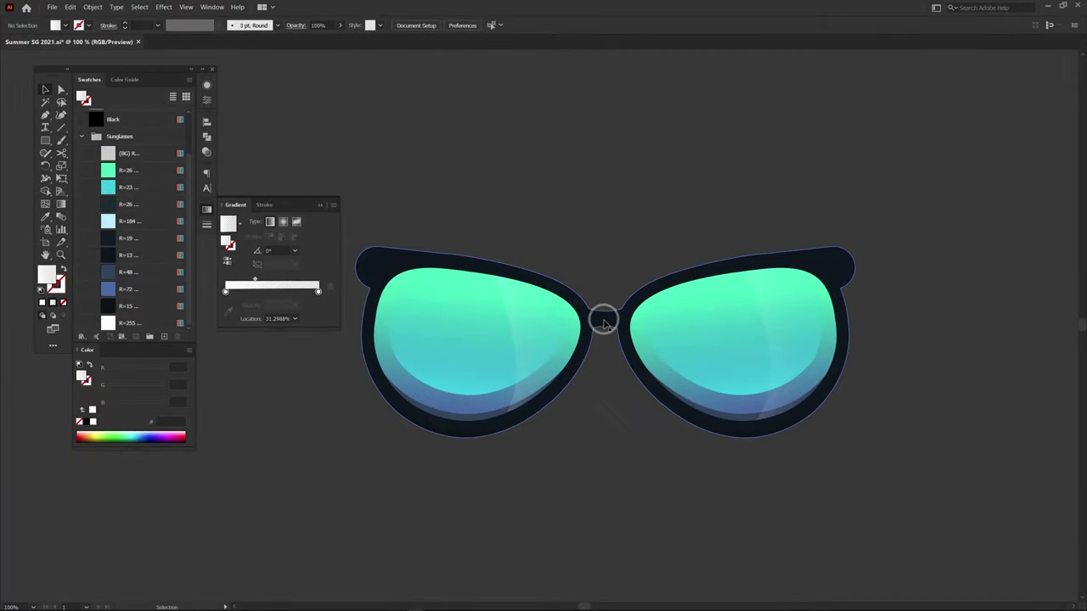
# Draw a small darkest-navy (0F1317) rectangle across the bridge gap.
pyautogui.press('m')
pyautogui.scroll(4, 602, 321)
pyautogui.scroll(3, 813, 368)
pyautogui.moveTo(813, 368); pyautogui.dragTo(563, 326)
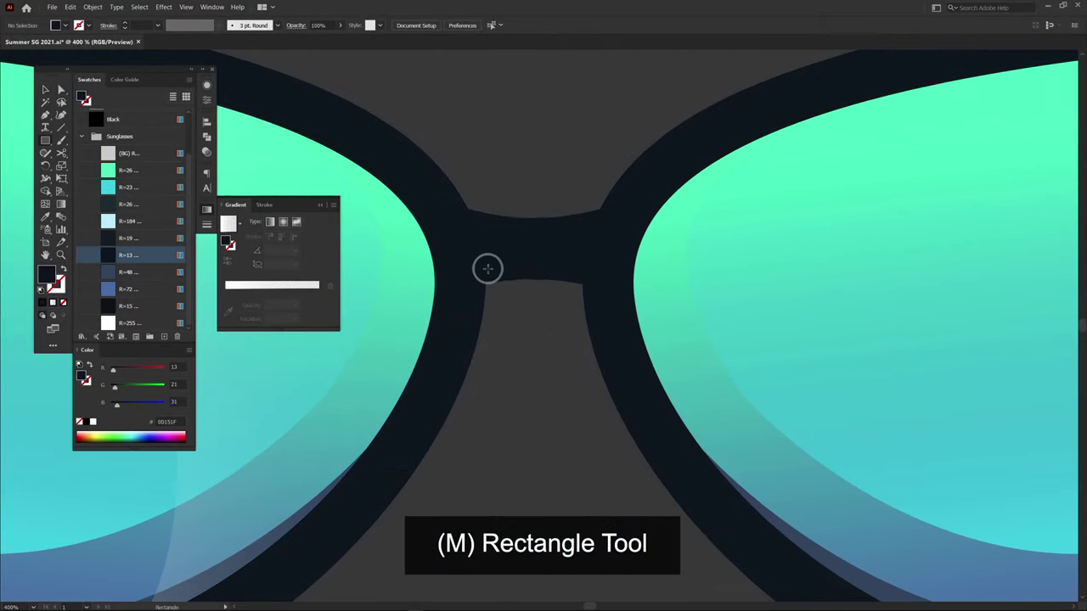
pyautogui.click(147, 307)
pyautogui.moveTo(474, 270); pyautogui.dragTo(597, 309)
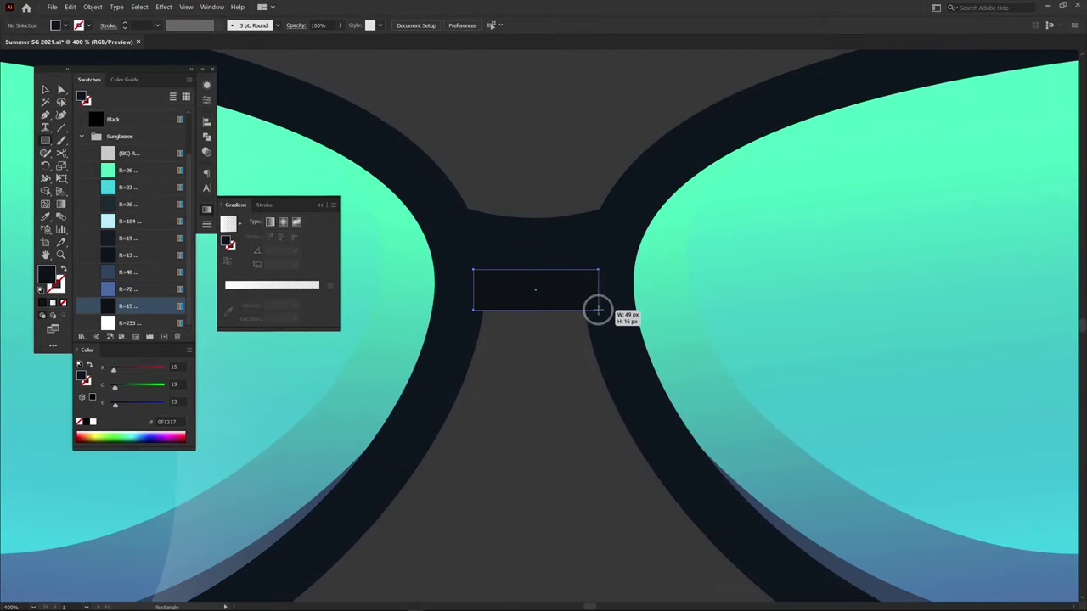
# Send the rectangle behind the frame and line it up with the bridge.
pyautogui.press('v')
pyautogui.hotkey('ctrl', 'shift', '[')
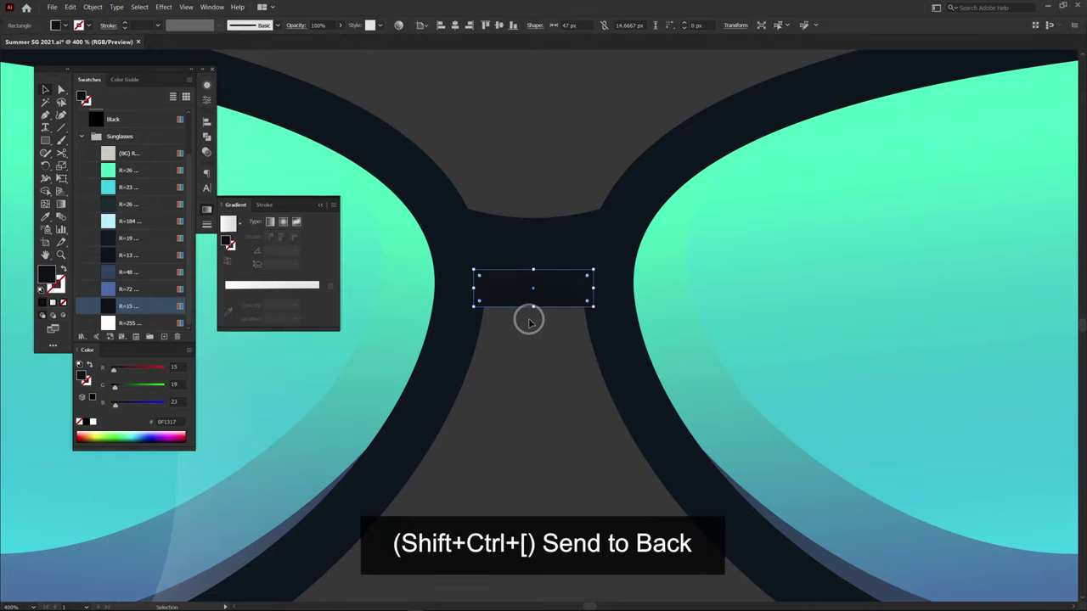
pyautogui.moveTo(542, 291); pyautogui.dragTo(543, 286)
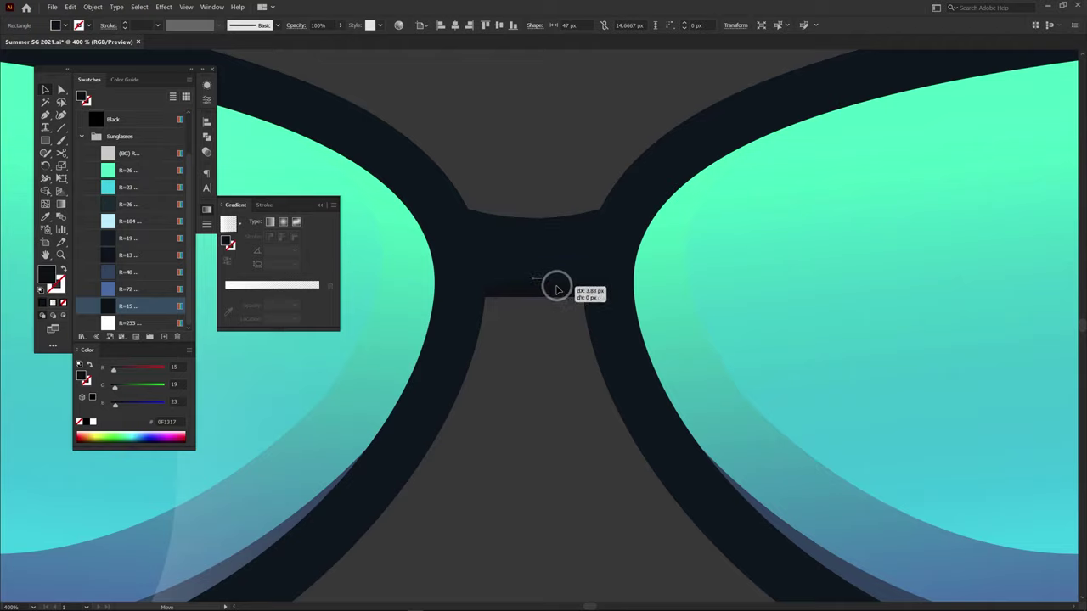
pyautogui.moveTo(547, 291); pyautogui.dragTo(546, 290)
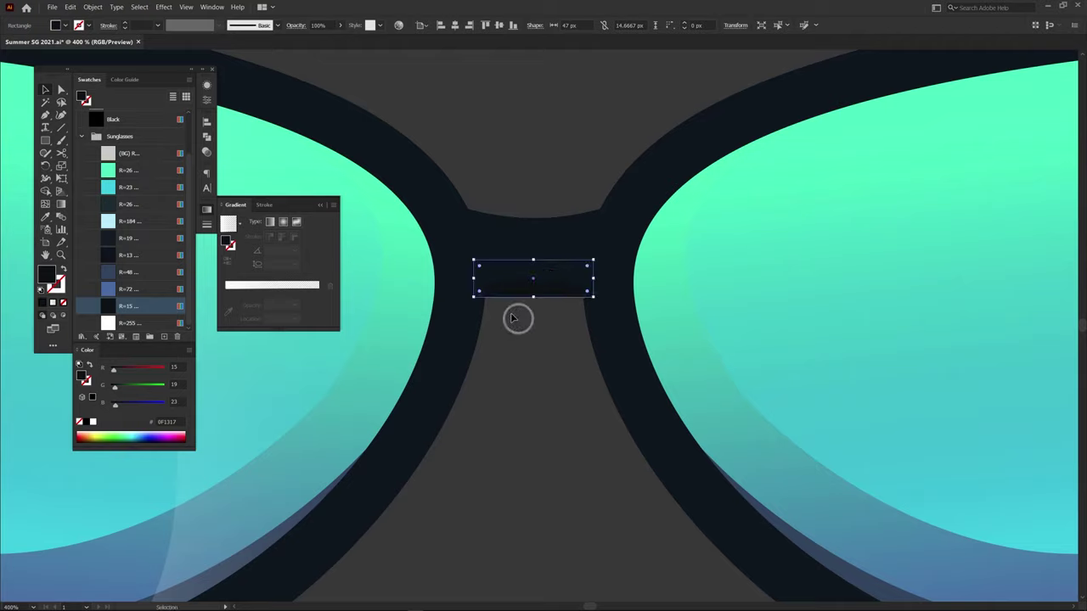
# Curve the rectangle's bottom edge with the Anchor Point tool.
pyautogui.click(45, 115)
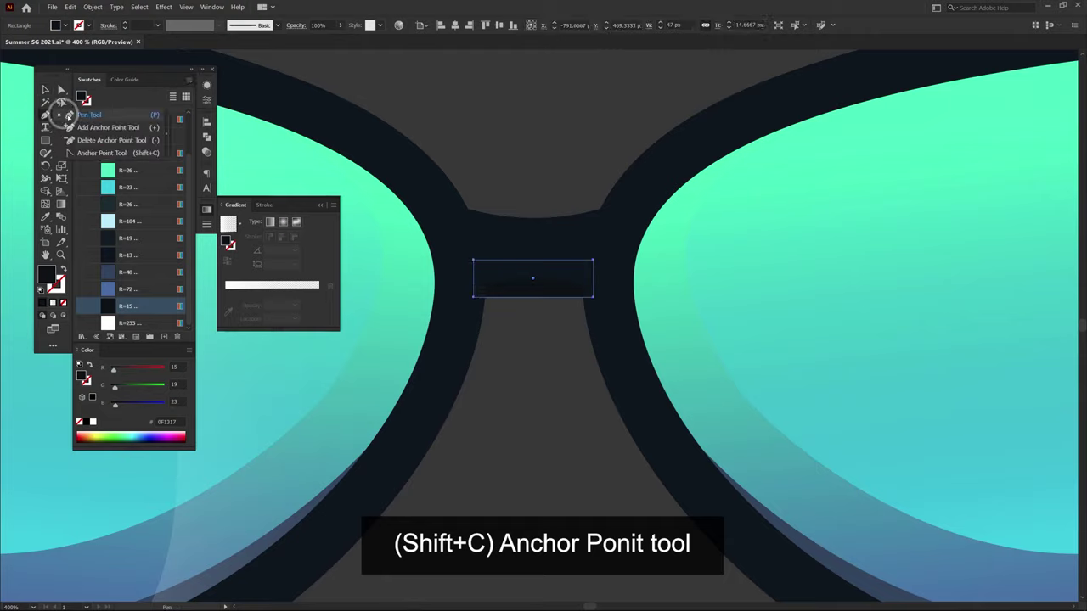
pyautogui.click(106, 148)
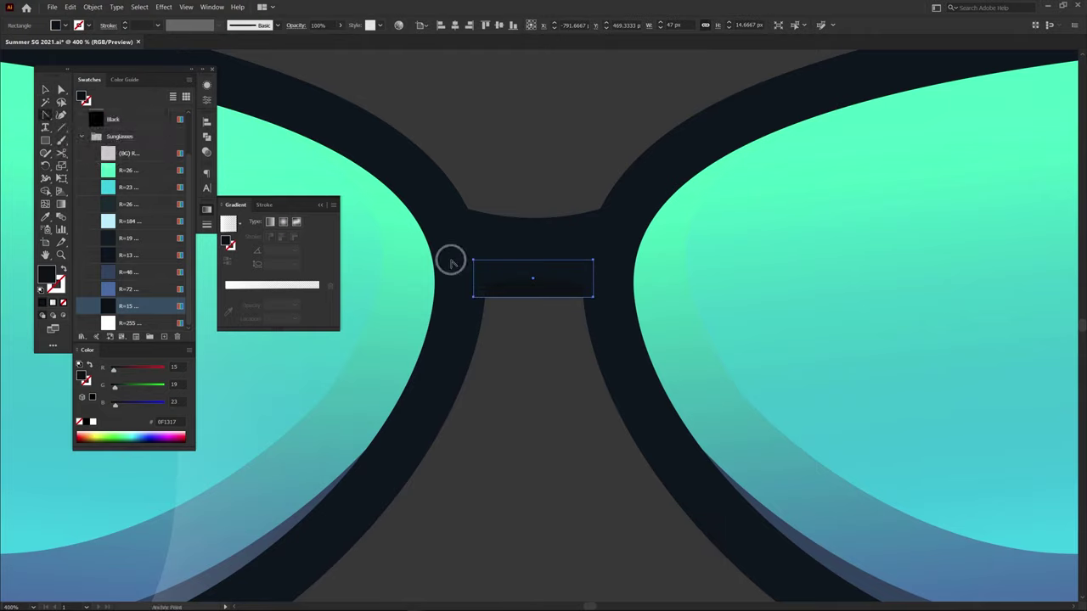
pyautogui.click(535, 291)
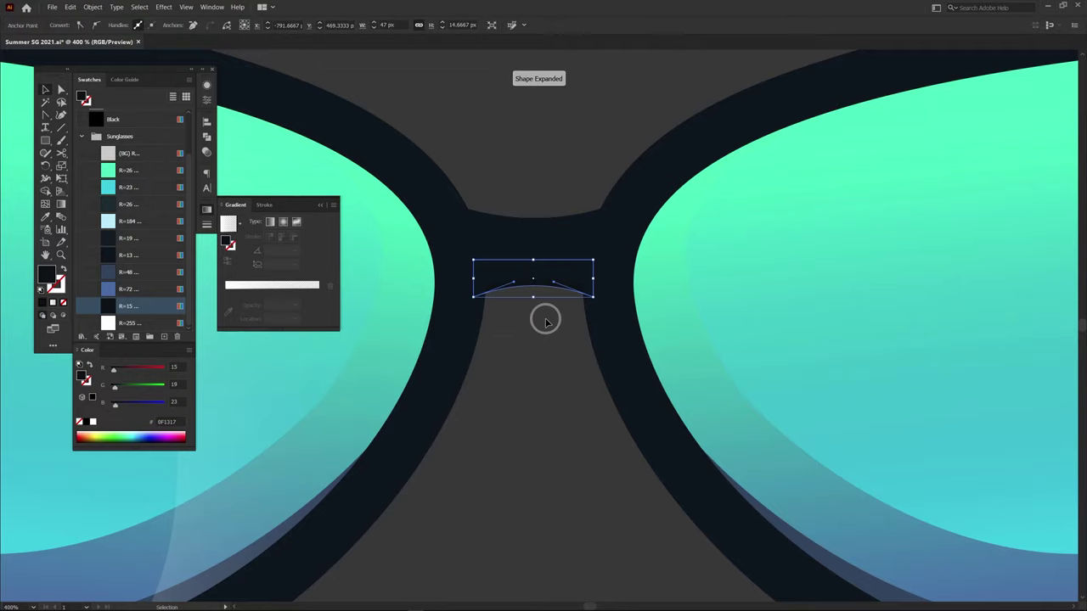
pyautogui.hotkey('ctrl', '-')
pyautogui.hotkey('ctrl', '-')
pyautogui.hotkey('ctrl', '-')
pyautogui.hotkey('ctrl', '-')
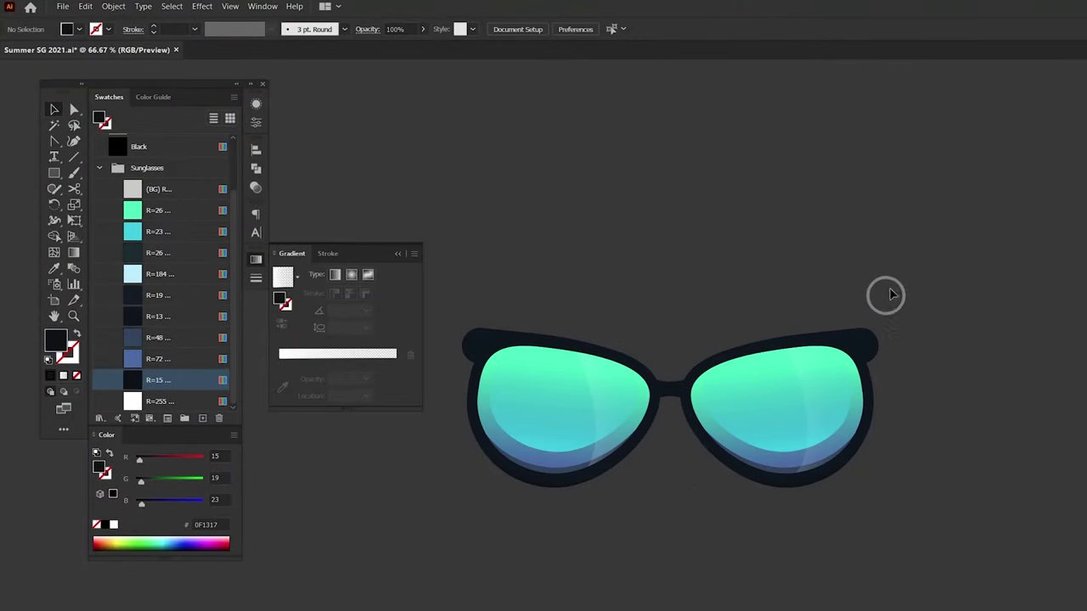
# Select all the sunglasses artwork and group it.
pyautogui.hotkey('ctrl', 'a')
pyautogui.rightClick(566, 375)
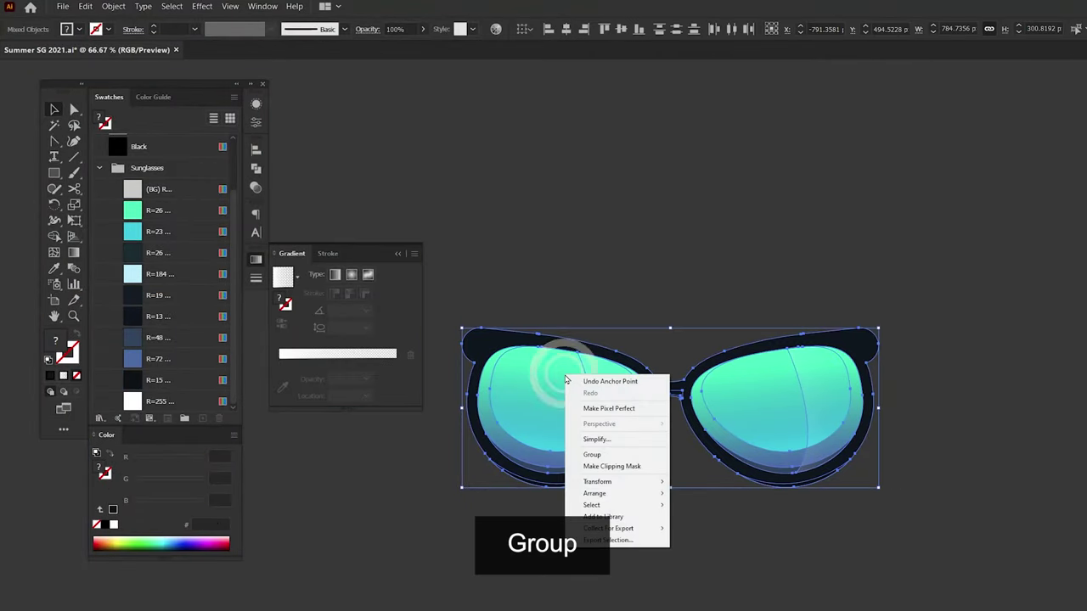
pyautogui.click(614, 460)
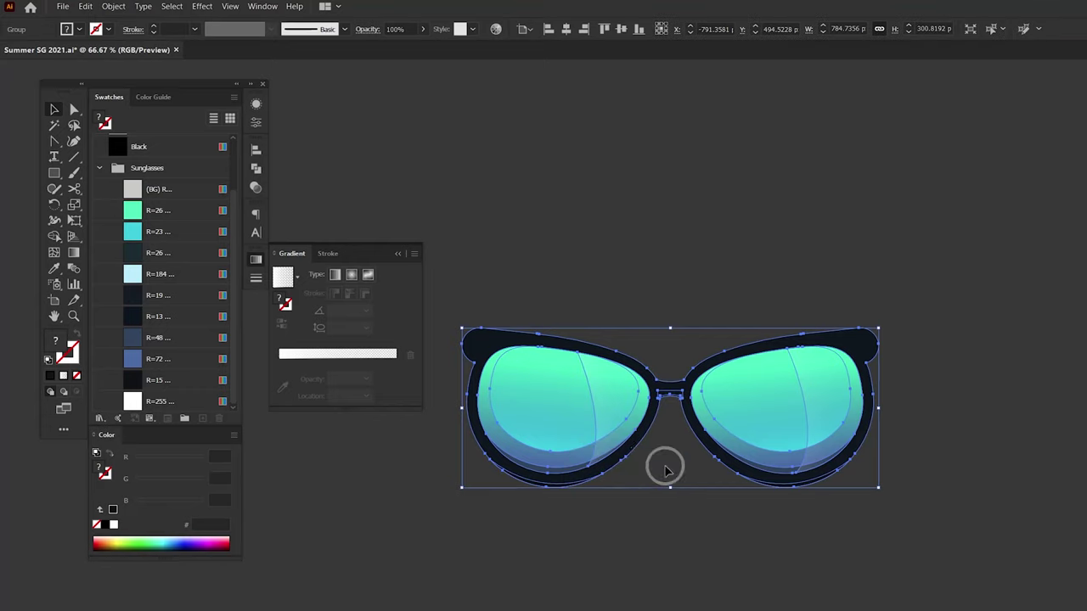
pyautogui.click(677, 461)
# Set the frame gradient to navy stops ending in R=26 navy at 100% opacity.
pyautogui.click(860, 348)
pyautogui.hotkey('ctrl', '+')
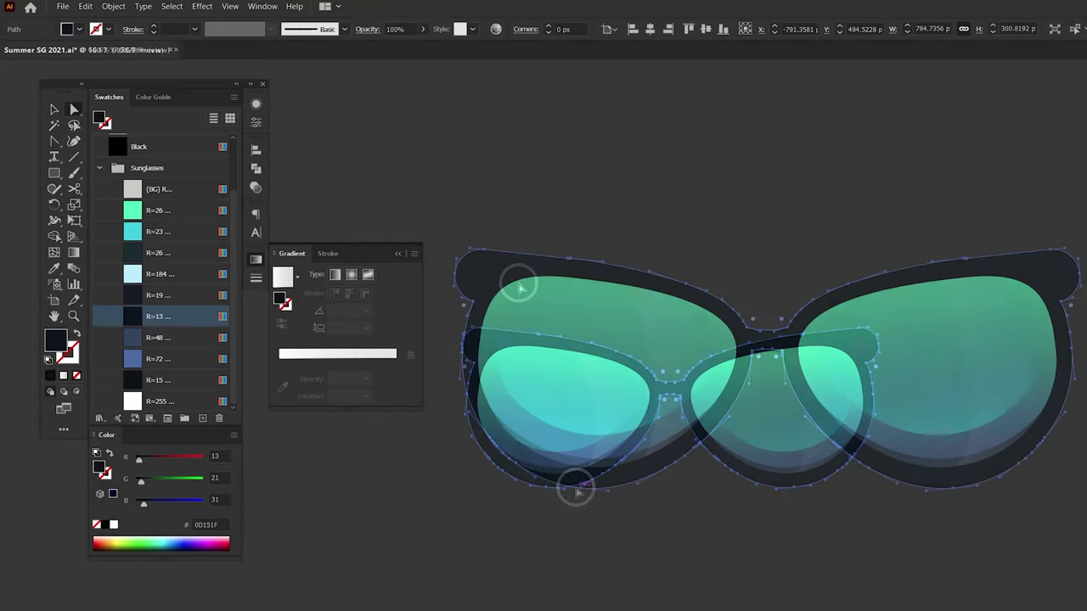
pyautogui.moveTo(296, 371); pyautogui.dragTo(280, 374)
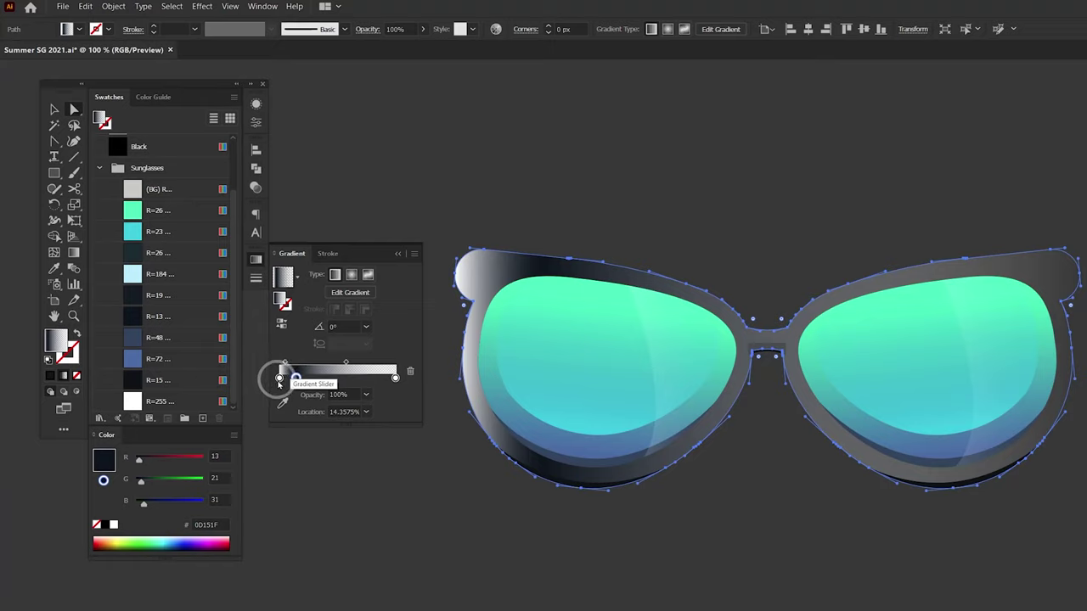
pyautogui.click(279, 376)
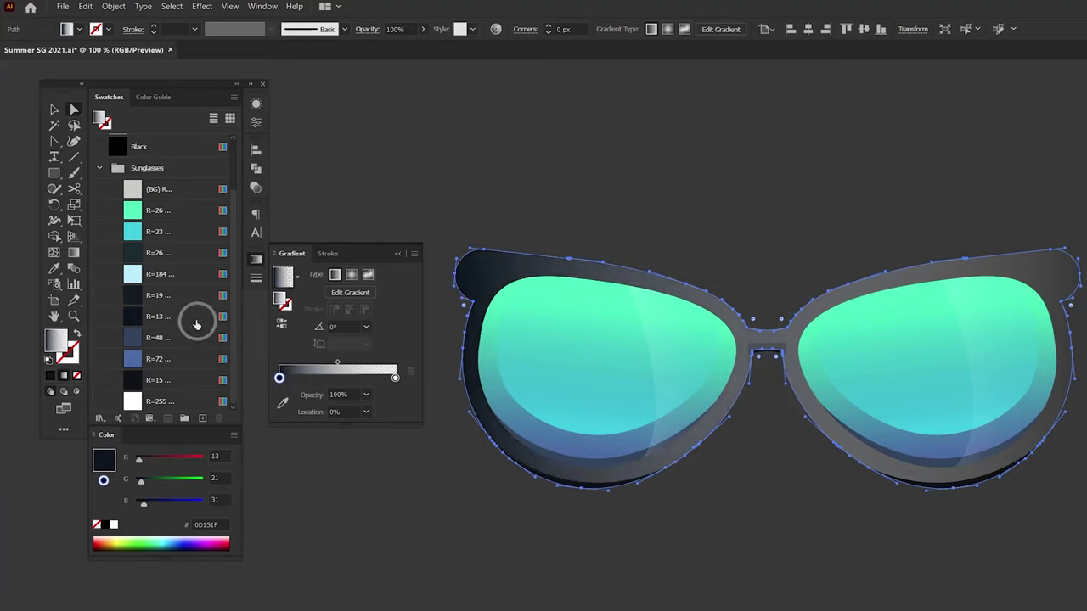
pyautogui.moveTo(183, 295)
pyautogui.mouseDown()
pyautogui.moveTo(304, 384)
pyautogui.moveTo(314, 378)
pyautogui.mouseUp()
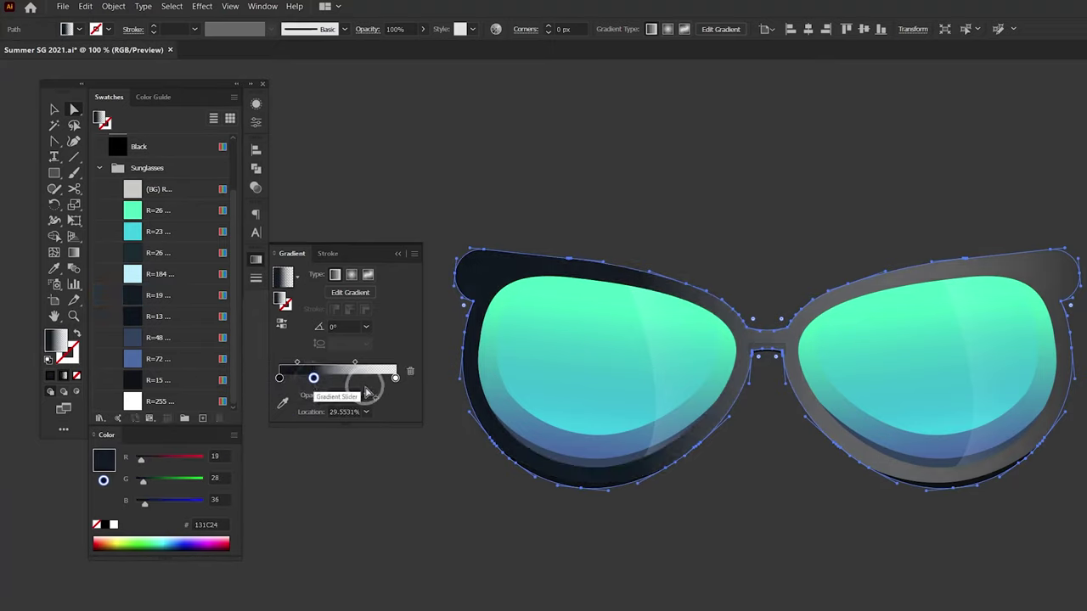
pyautogui.click(372, 392)
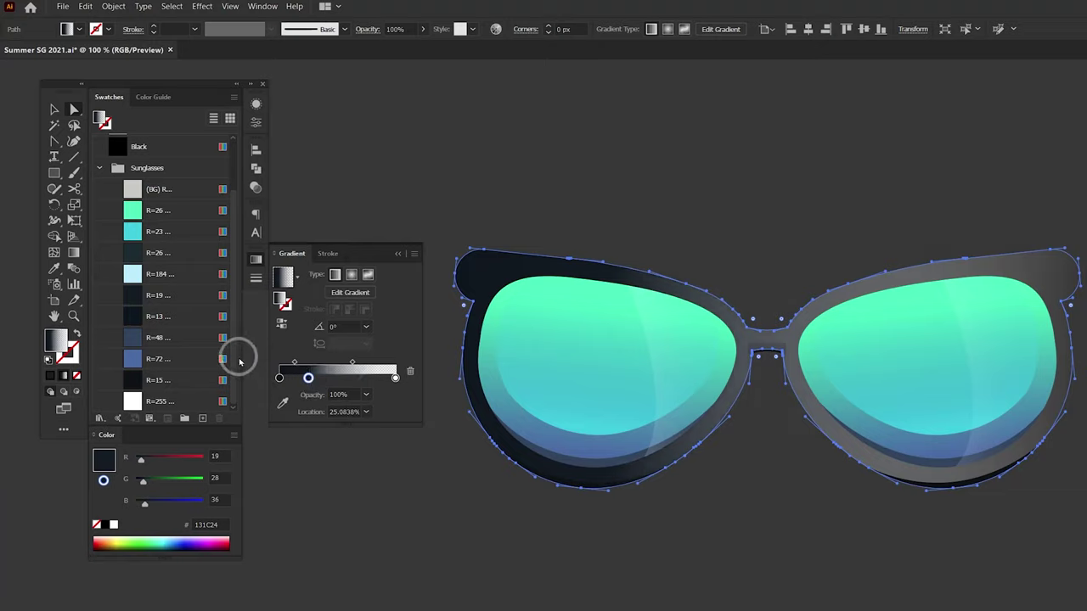
pyautogui.moveTo(163, 252)
pyautogui.mouseDown()
pyautogui.moveTo(378, 380)
pyautogui.moveTo(395, 378)
pyautogui.mouseUp()
pyautogui.click(368, 396)
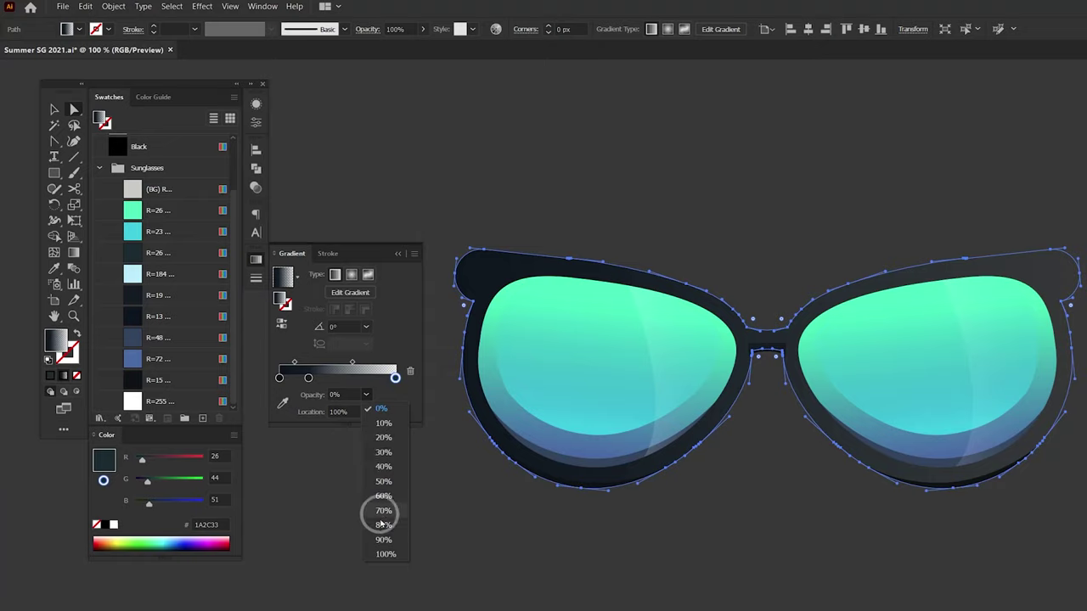
pyautogui.click(385, 555)
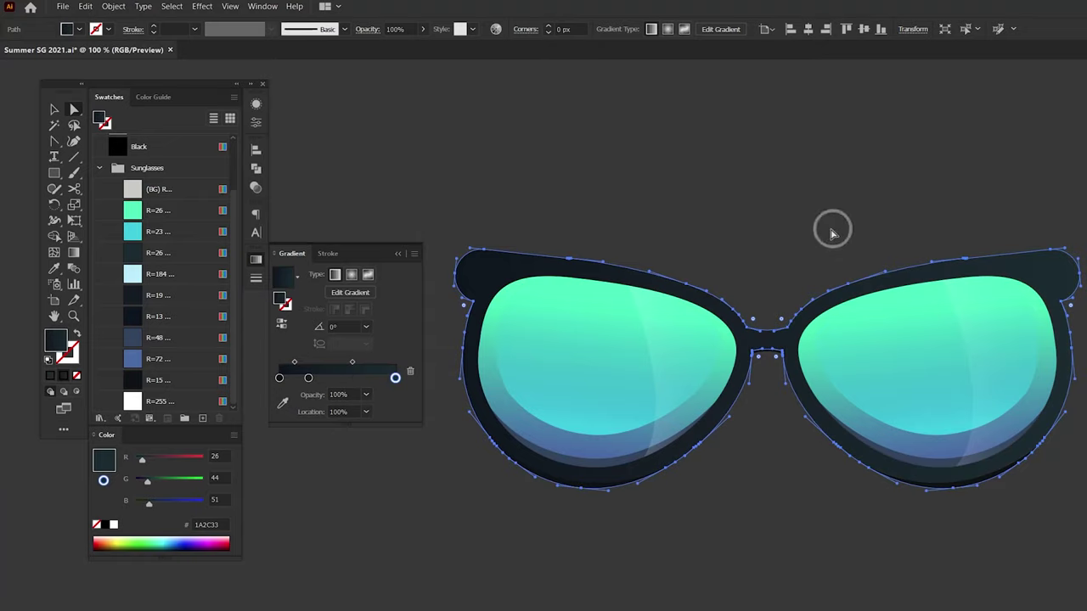
# Drag the frame gradient vertically with the Gradient tool.
pyautogui.press('g')
pyautogui.moveTo(765, 225)
pyautogui.mouseDown()
pyautogui.moveTo(770, 487)
pyautogui.moveTo(770, 259)
pyautogui.mouseUp()
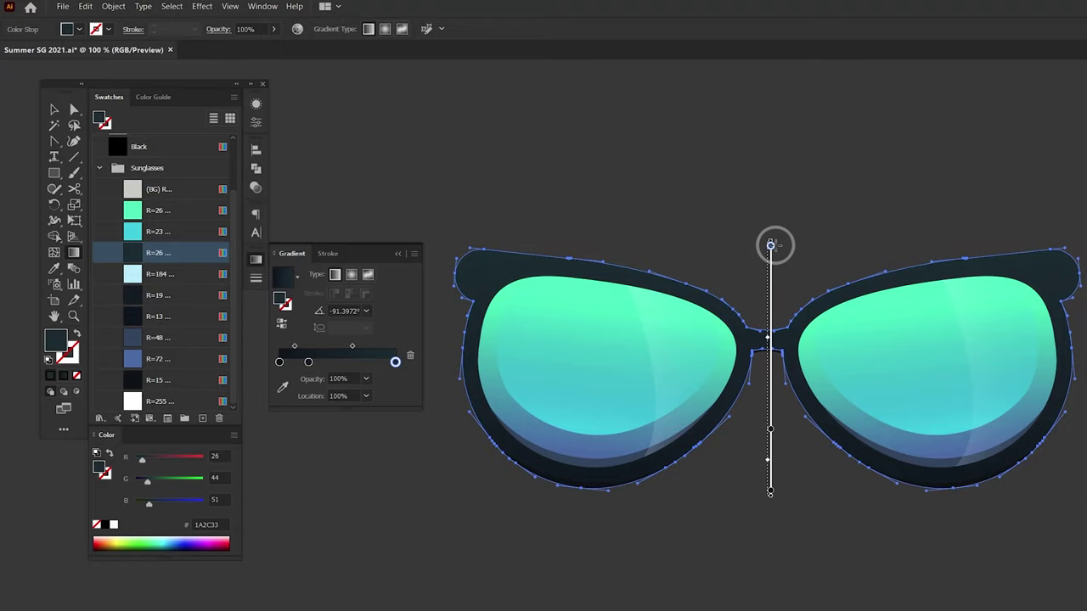
pyautogui.press('v')
pyautogui.click(868, 208)
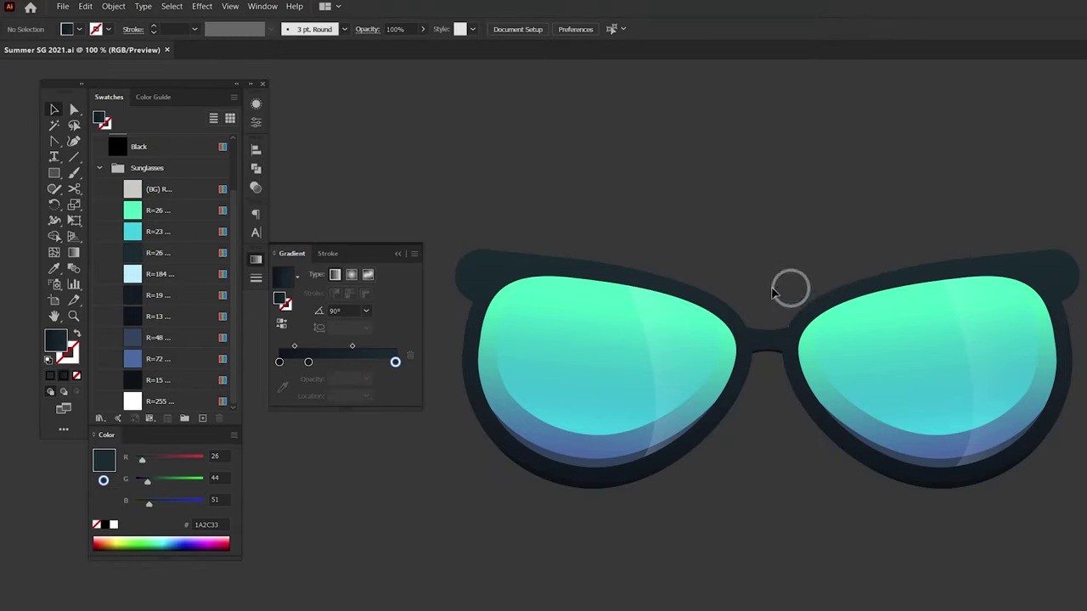
# Collapse the gradient settings, set the fill to dark navy #0D151F and zoom to 200%.
pyautogui.hscroll(-3, 772, 293)
pyautogui.hscroll(-2, 679, 243)
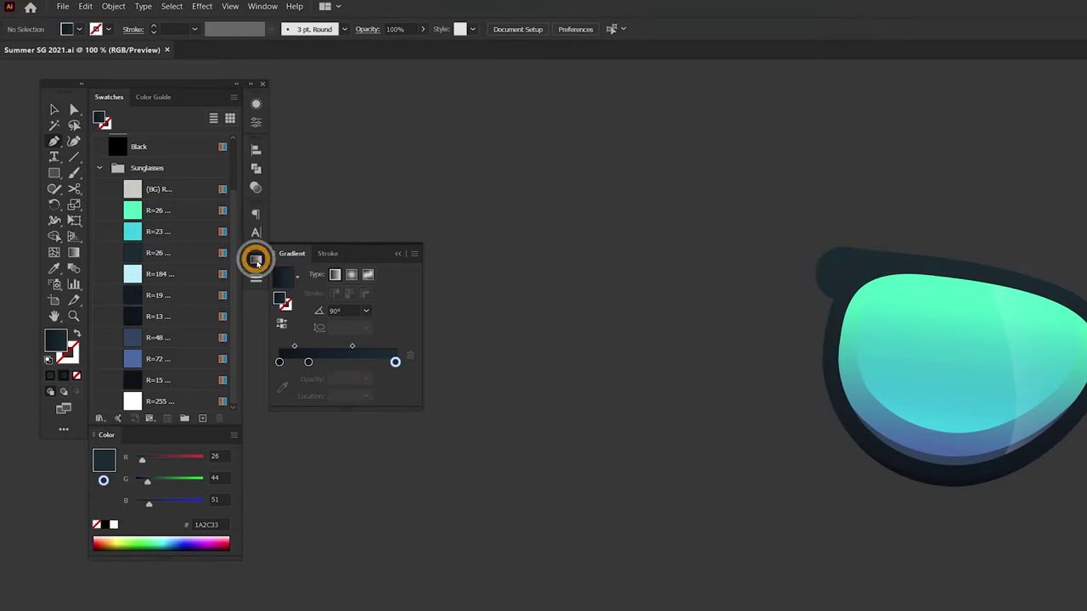
pyautogui.click(427, 295)
pyautogui.click(189, 320)
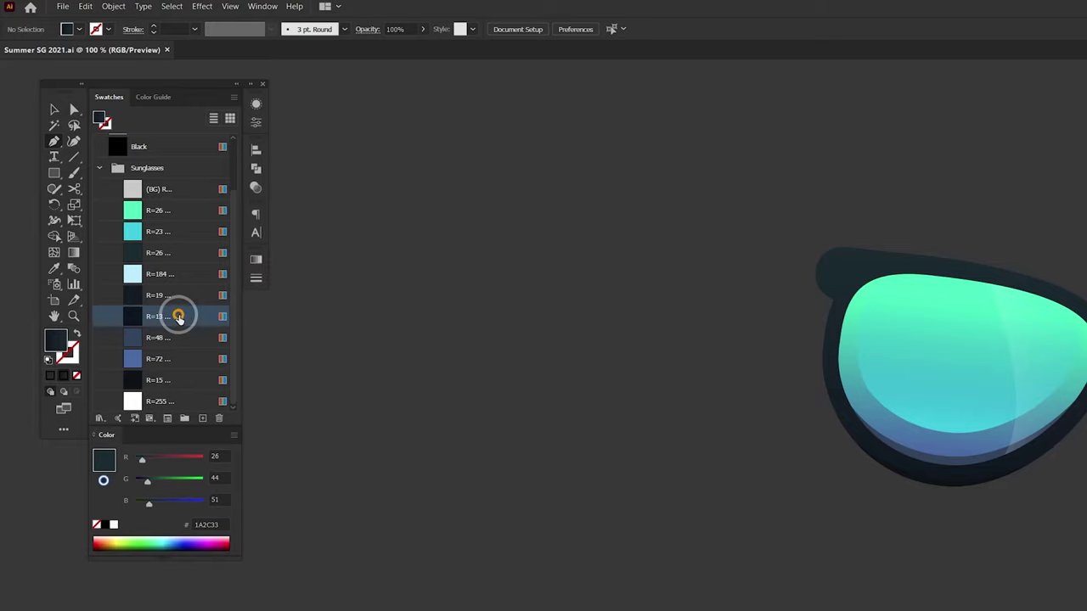
pyautogui.hotkey('ctrl', '+')
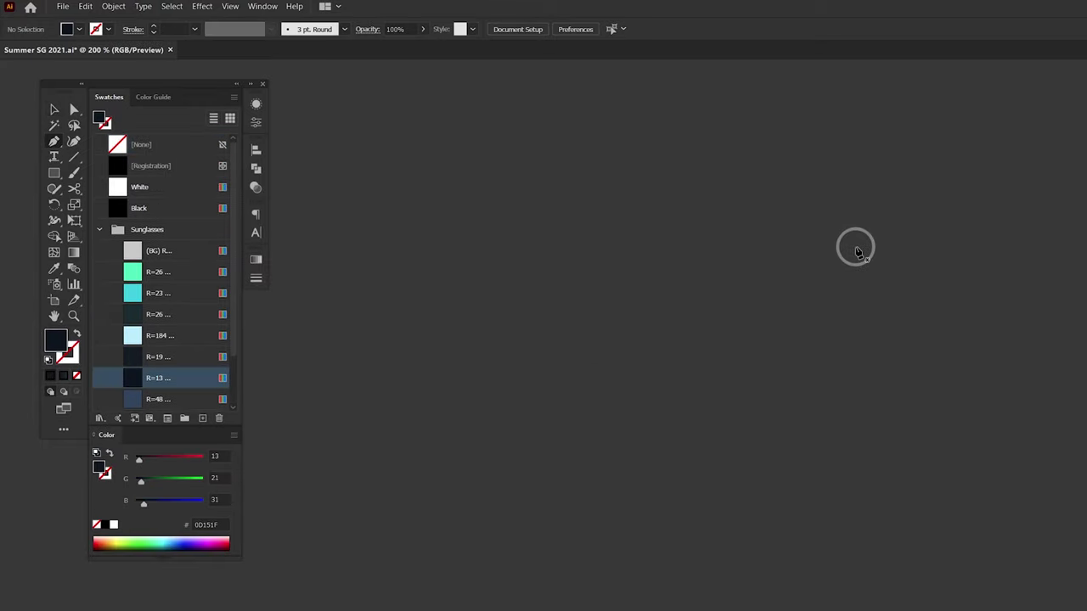
# Outline the angled temple arm with a bent lower end and small notch, closing the path.
pyautogui.press('p')
pyautogui.click(860, 127)
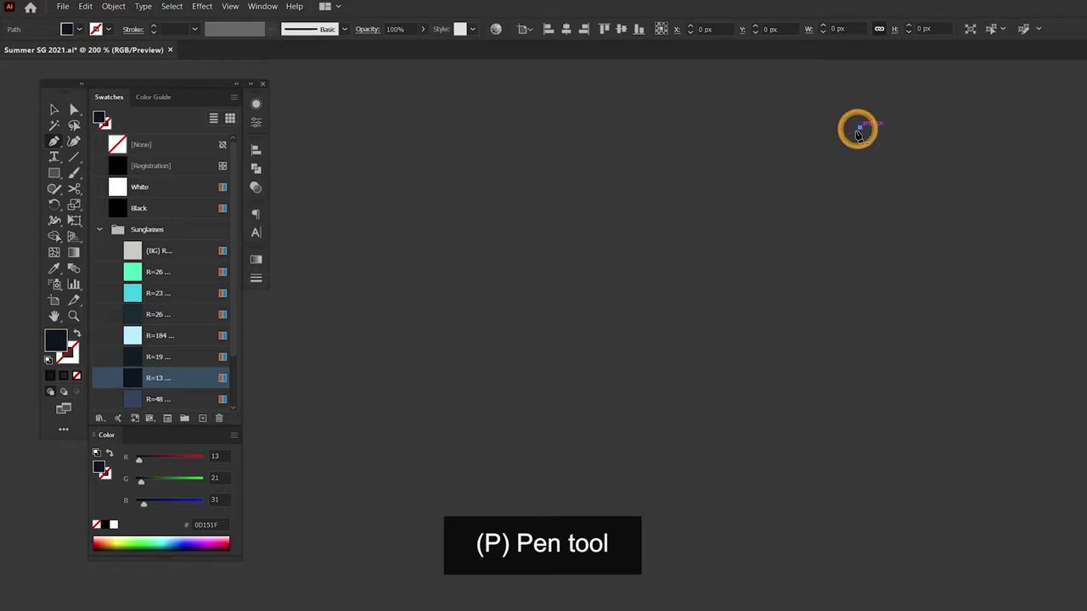
pyautogui.click(522, 316)
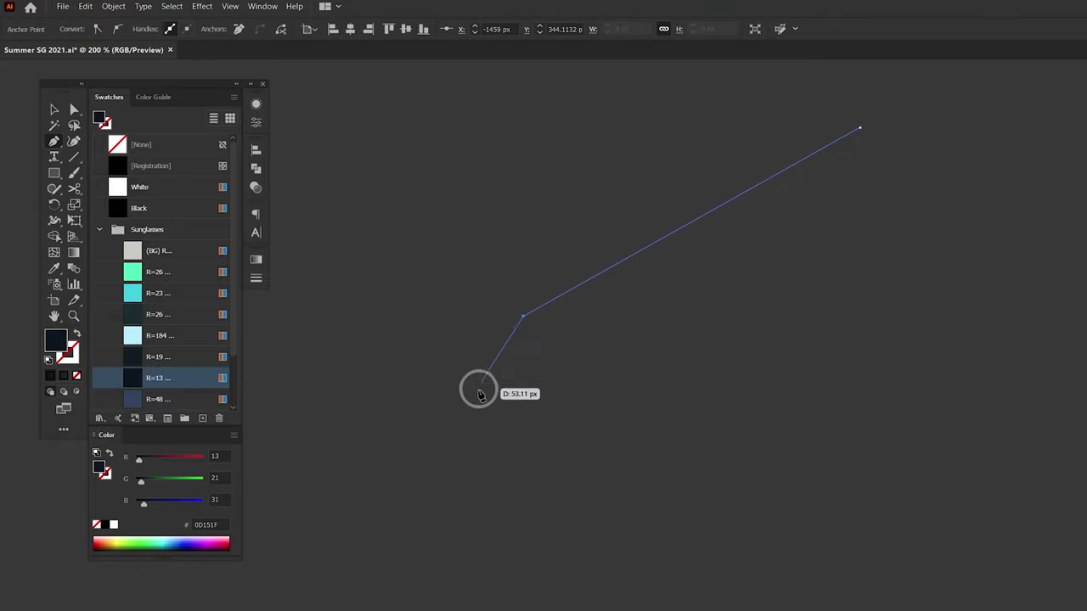
pyautogui.click(475, 434)
pyautogui.click(509, 435)
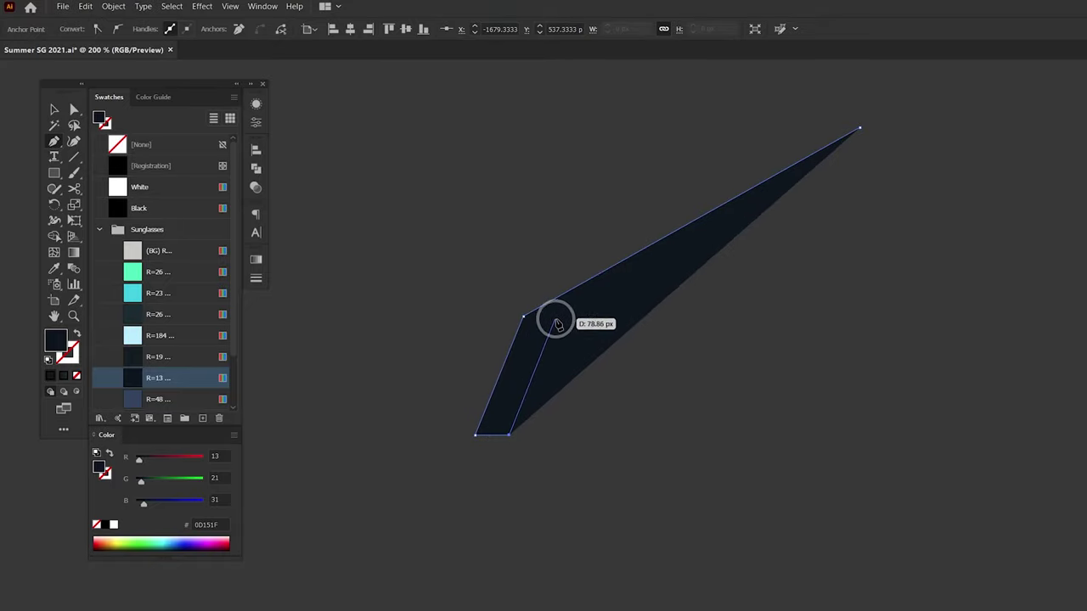
pyautogui.click(554, 317)
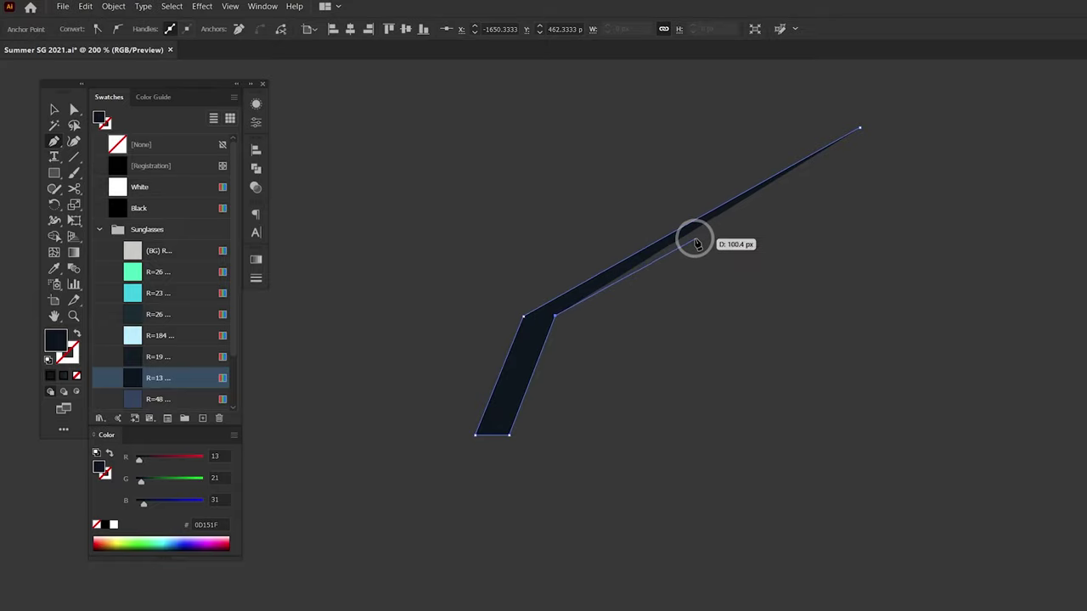
pyautogui.click(722, 223)
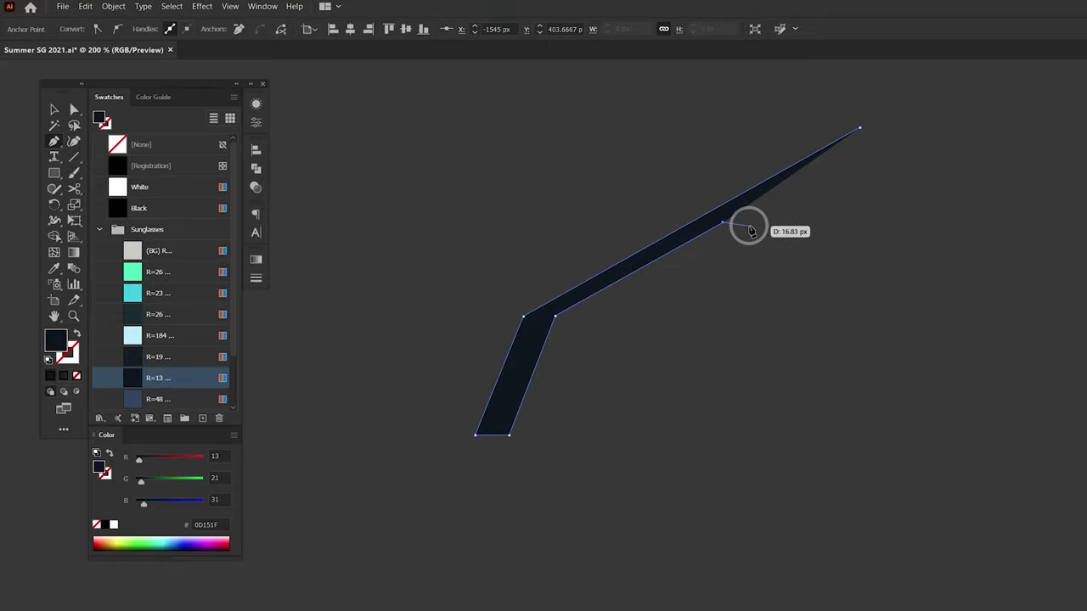
pyautogui.click(750, 228)
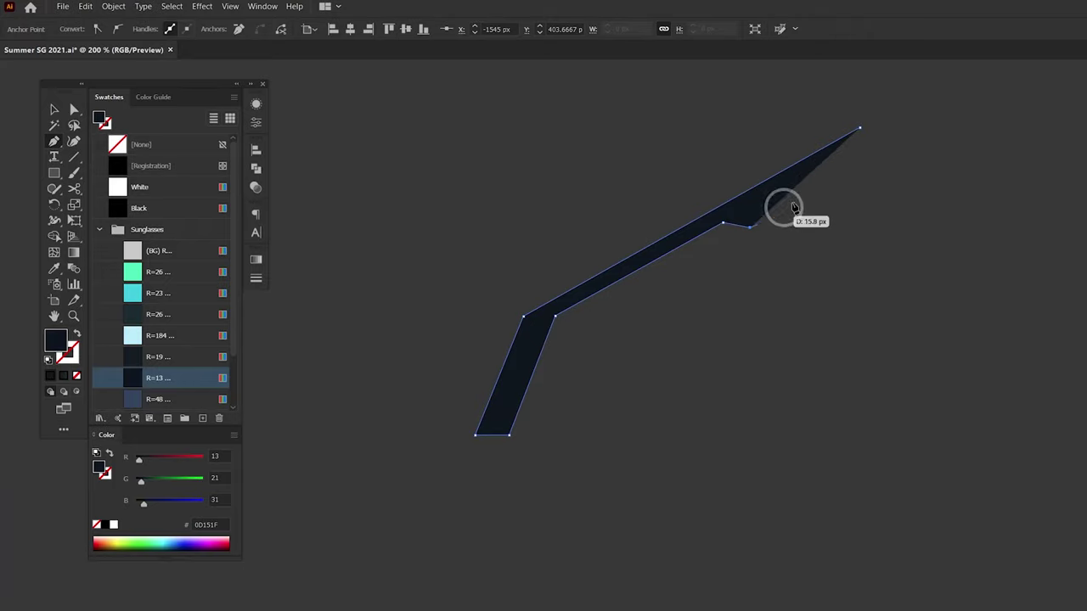
pyautogui.click(890, 146)
pyautogui.click(860, 129)
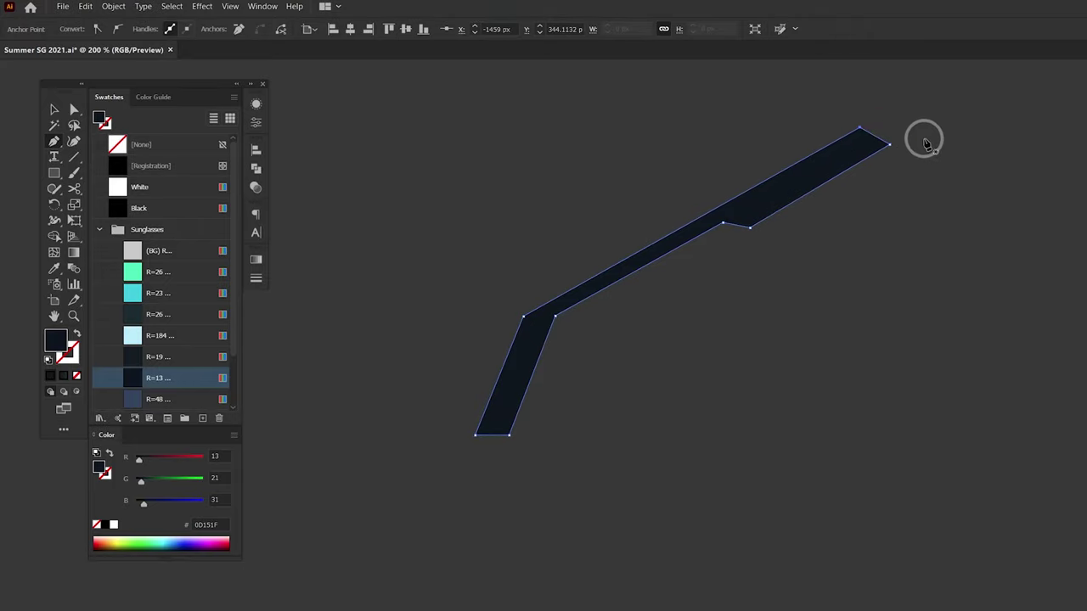
pyautogui.press('a')
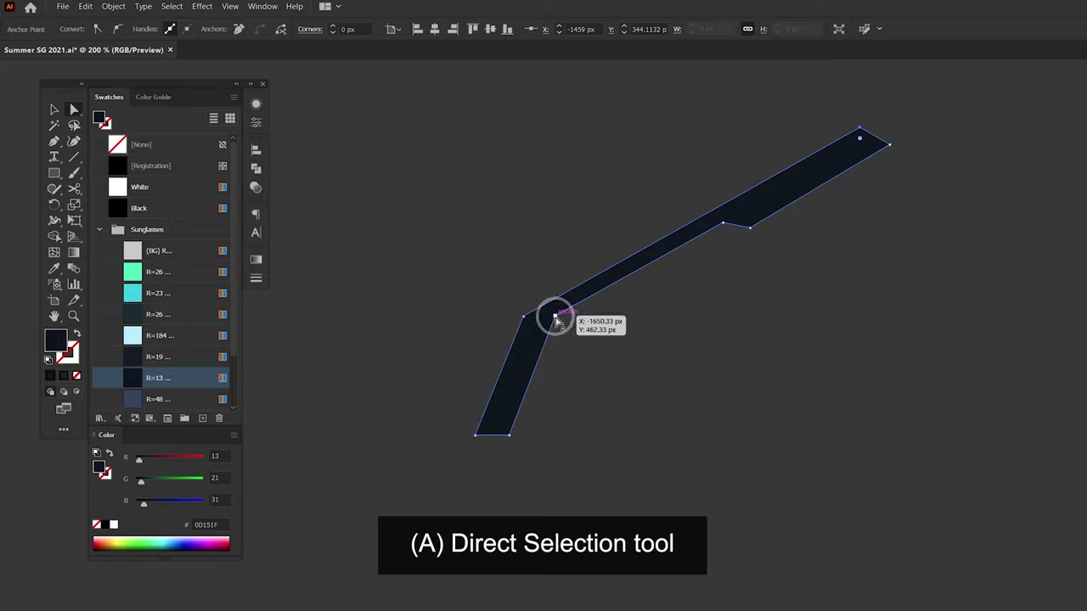
# Shift the arm's lower-edge anchor to deepen the notch.
pyautogui.hotkey('ctrl', 'a')
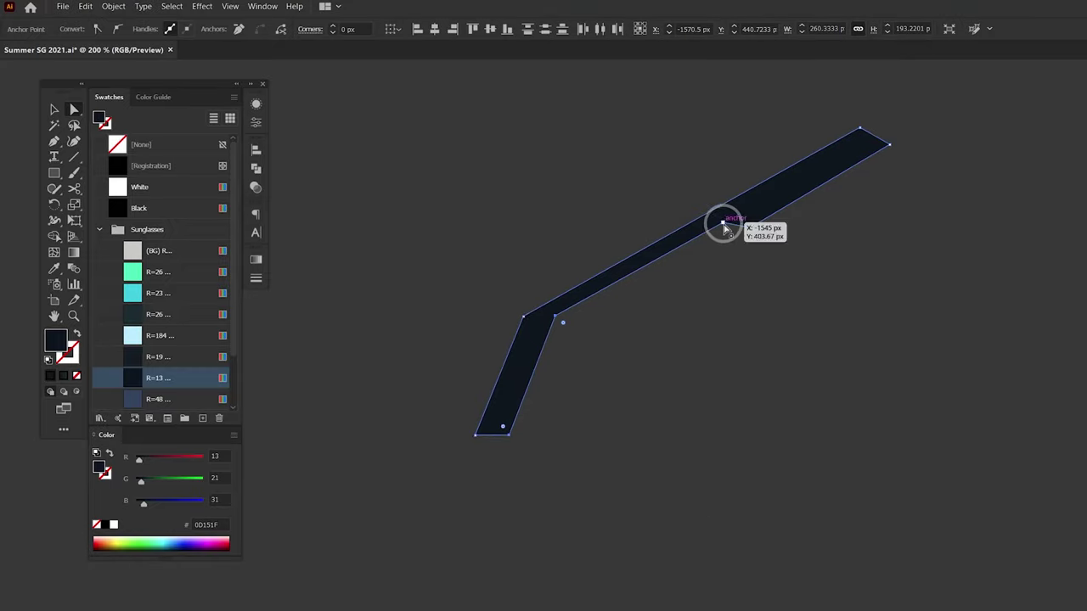
pyautogui.moveTo(724, 225); pyautogui.dragTo(751, 229)
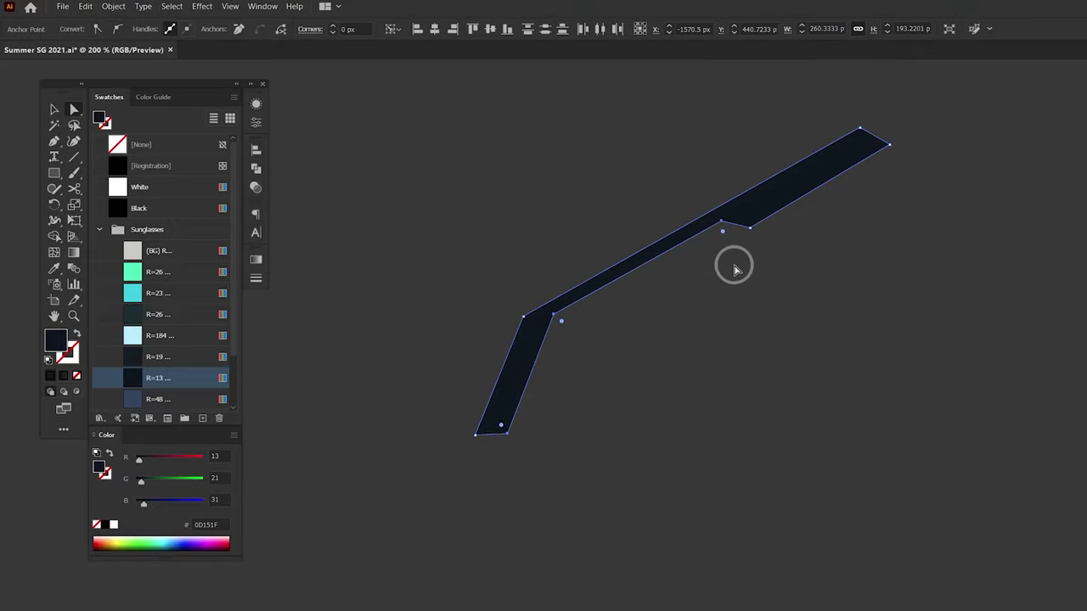
pyautogui.click(755, 336)
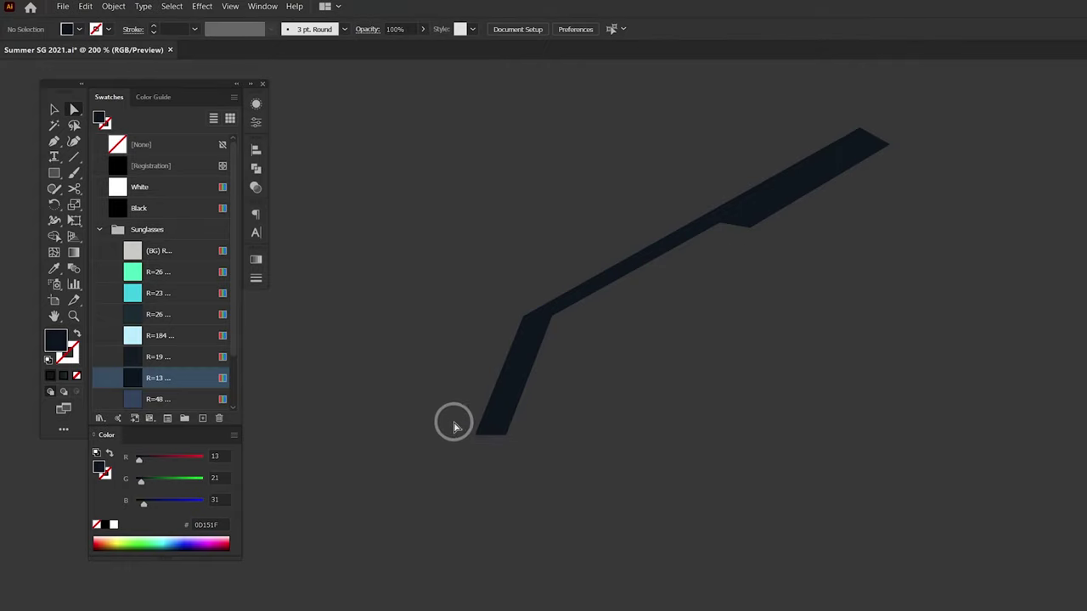
# Round the arm's tip, elbow and notch corners, the notch to a 26.55 px radius.
pyautogui.moveTo(455, 427)
pyautogui.mouseDown()
pyautogui.moveTo(522, 441)
pyautogui.moveTo(539, 363)
pyautogui.mouseUp()
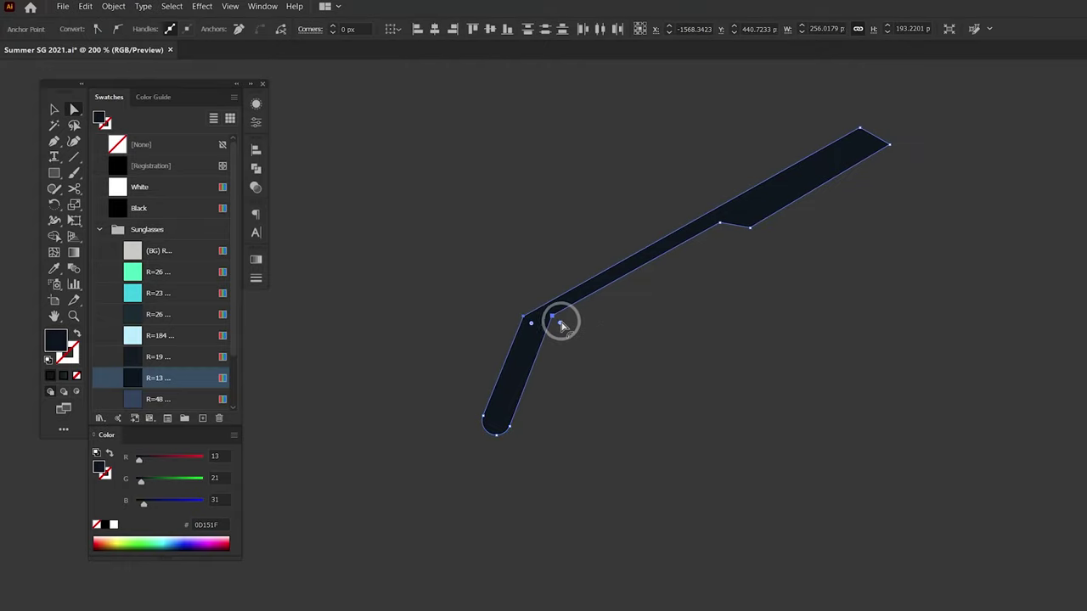
pyautogui.moveTo(560, 326)
pyautogui.mouseDown()
pyautogui.moveTo(612, 364)
pyautogui.moveTo(598, 358)
pyautogui.mouseUp()
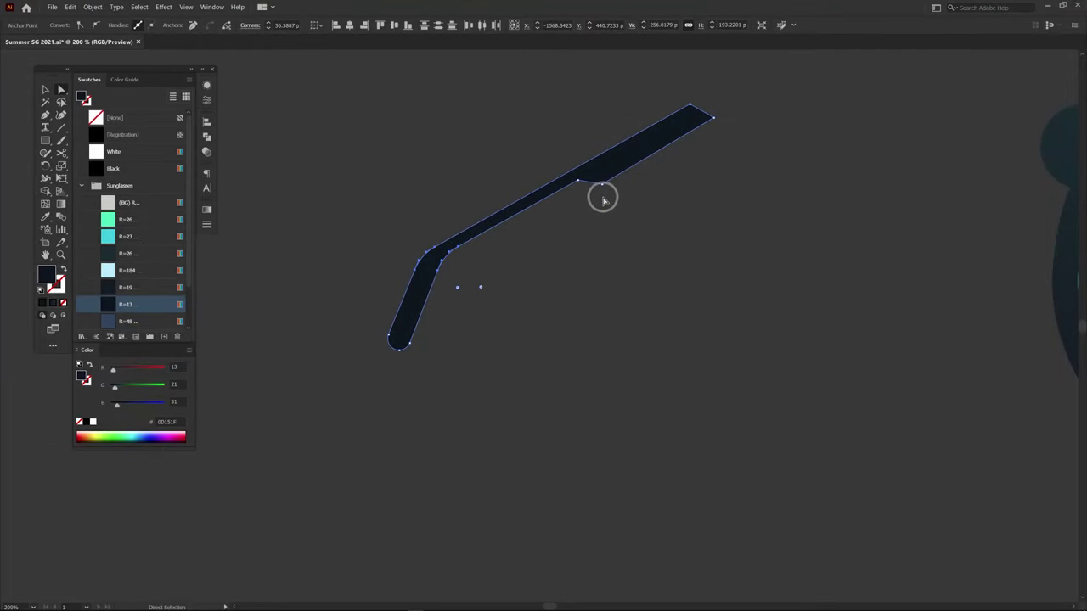
pyautogui.moveTo(592, 189); pyautogui.dragTo(610, 142)
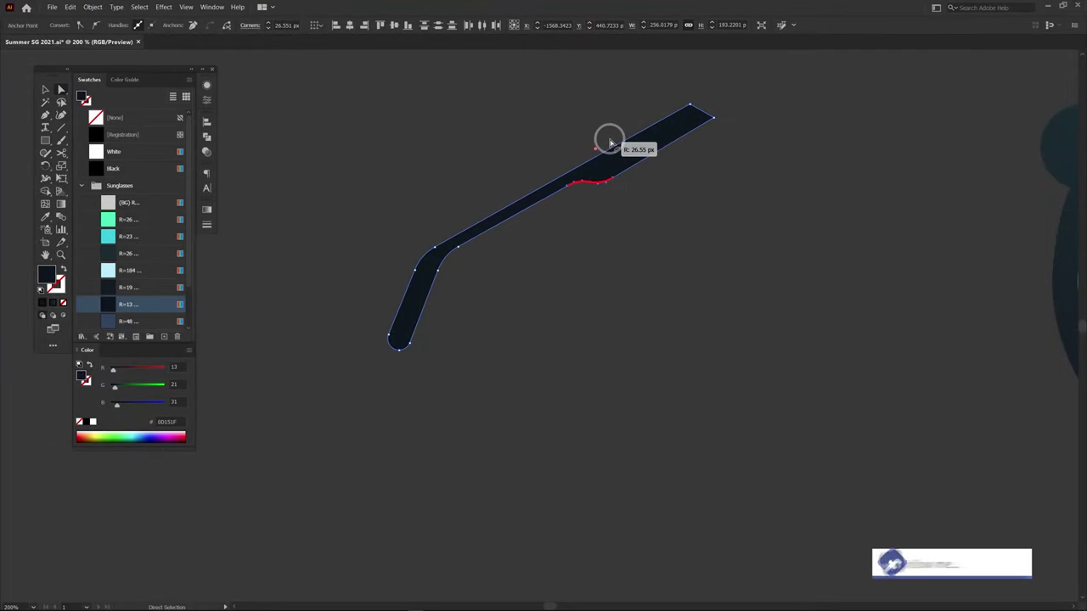
pyautogui.press('v')
pyautogui.click(671, 254)
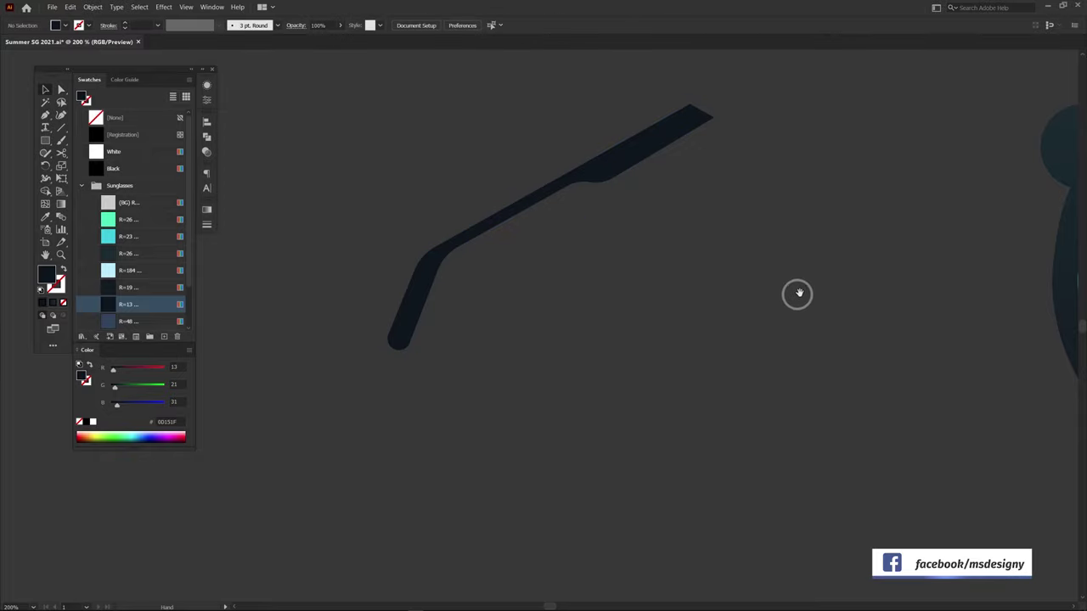
pyautogui.moveTo(796, 294); pyautogui.dragTo(635, 415)
# Move the temple arm across the right lens and adjust its bent section's anchors.
pyautogui.moveTo(434, 281); pyautogui.dragTo(850, 324)
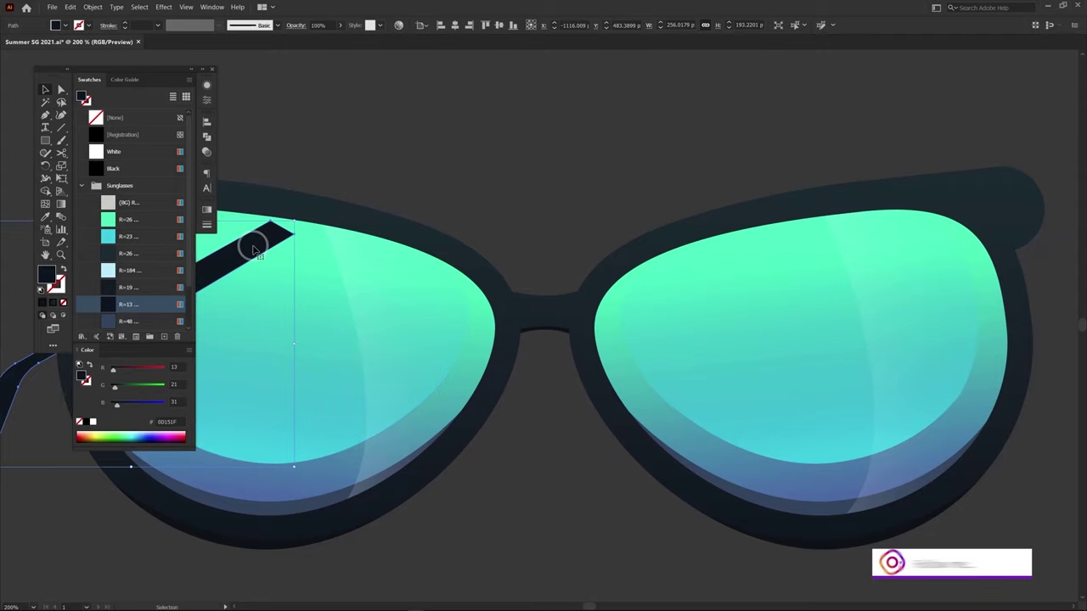
pyautogui.moveTo(849, 324); pyautogui.dragTo(994, 195)
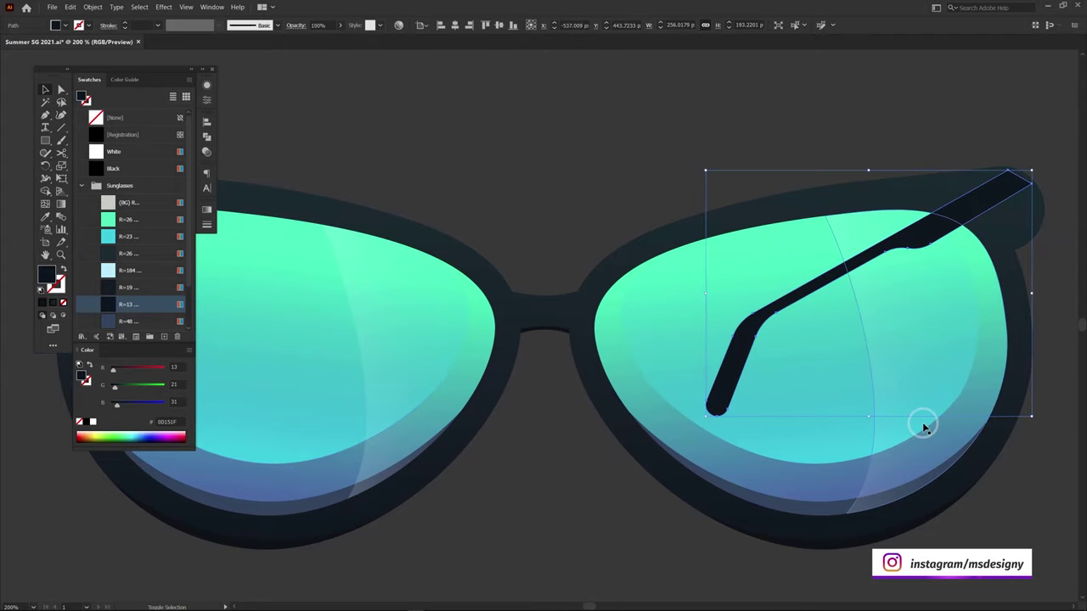
pyautogui.moveTo(808, 288); pyautogui.dragTo(610, 265)
pyautogui.scroll(3, 708, 283)
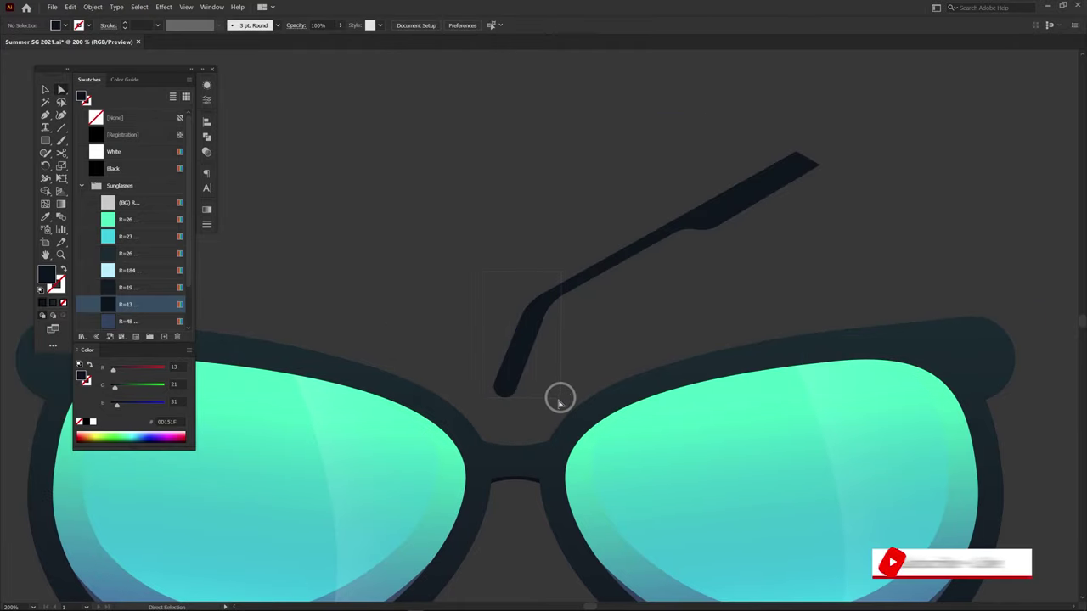
pyautogui.press('a')
pyautogui.moveTo(563, 296); pyautogui.dragTo(591, 281)
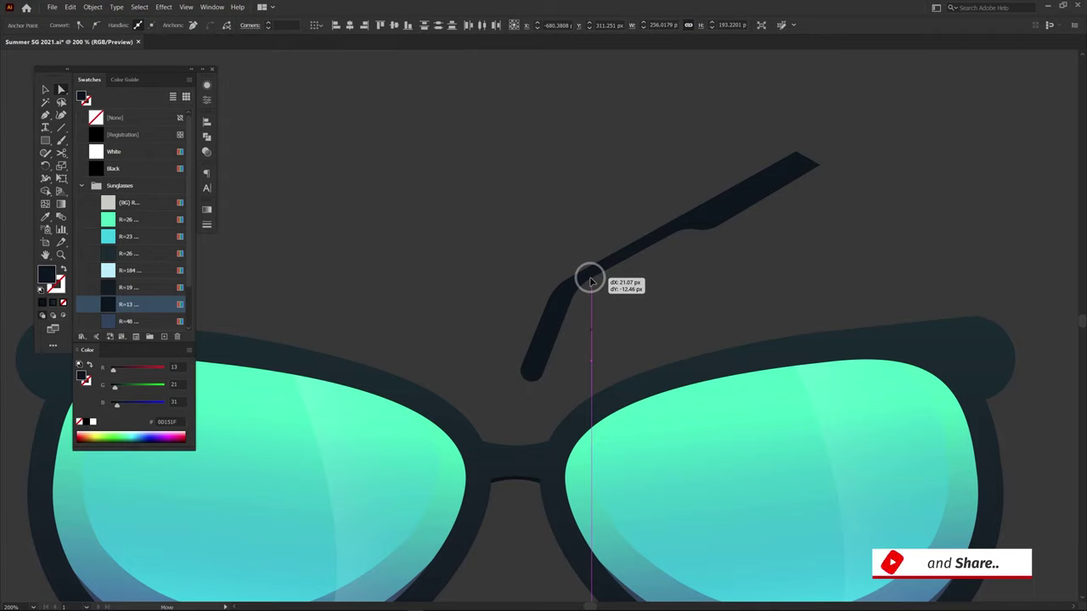
pyautogui.moveTo(592, 280); pyautogui.dragTo(589, 280)
# Resize the arm to about 210 × 170 px with its end against the frame hinge.
pyautogui.press('v')
pyautogui.moveTo(759, 216); pyautogui.dragTo(763, 265)
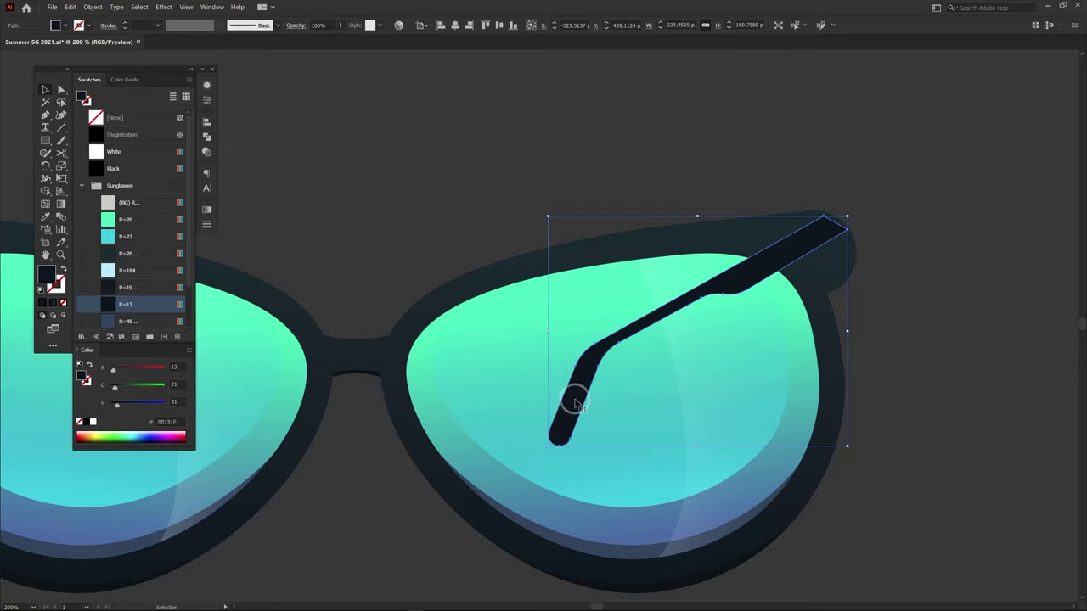
pyautogui.moveTo(548, 332); pyautogui.dragTo(519, 330)
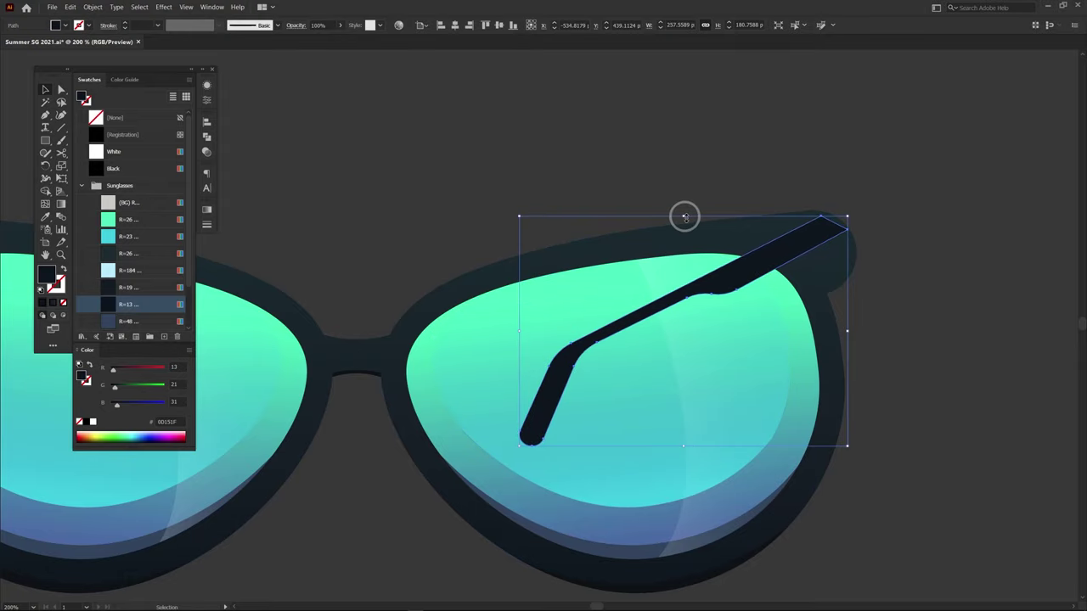
pyautogui.moveTo(683, 215); pyautogui.dragTo(679, 182)
pyautogui.moveTo(760, 245)
pyautogui.mouseDown()
pyautogui.moveTo(752, 268)
pyautogui.moveTo(776, 250)
pyautogui.mouseUp()
pyautogui.click(934, 351)
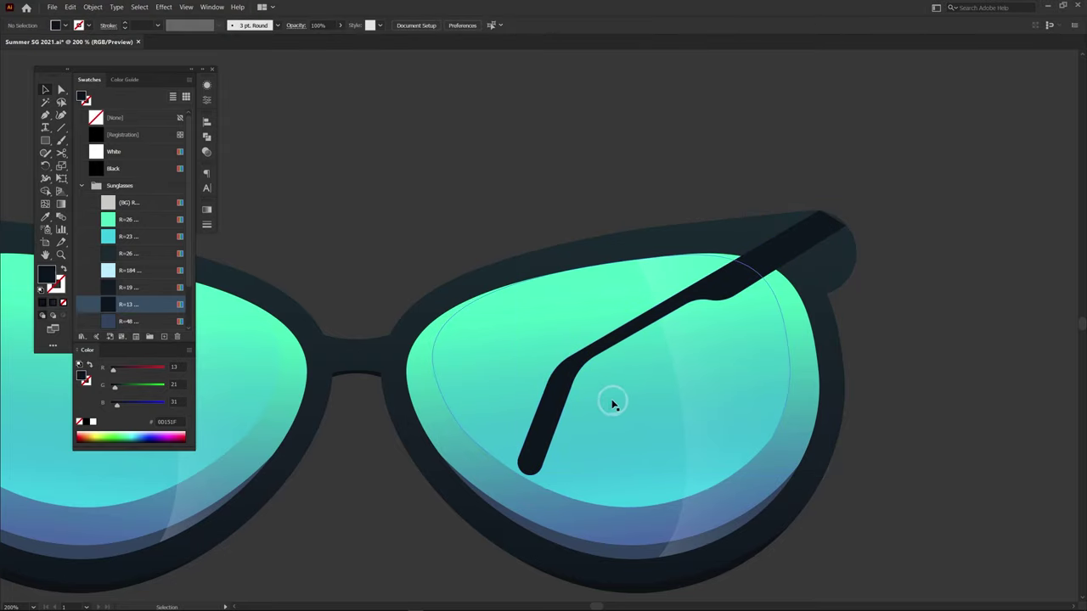
pyautogui.click(514, 470)
pyautogui.moveTo(516, 474); pyautogui.dragTo(569, 428)
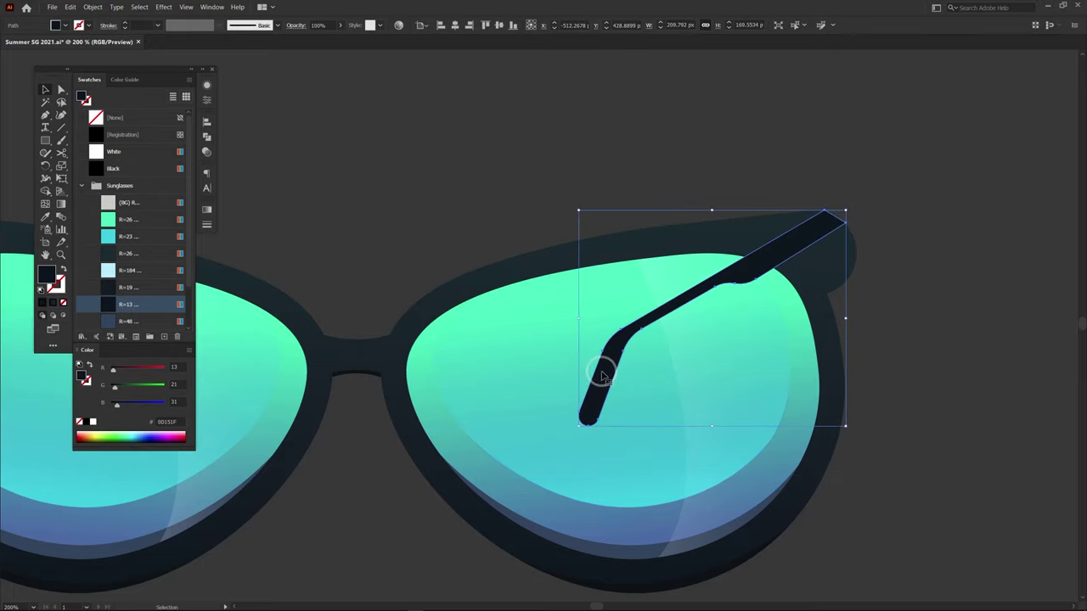
pyautogui.click(862, 427)
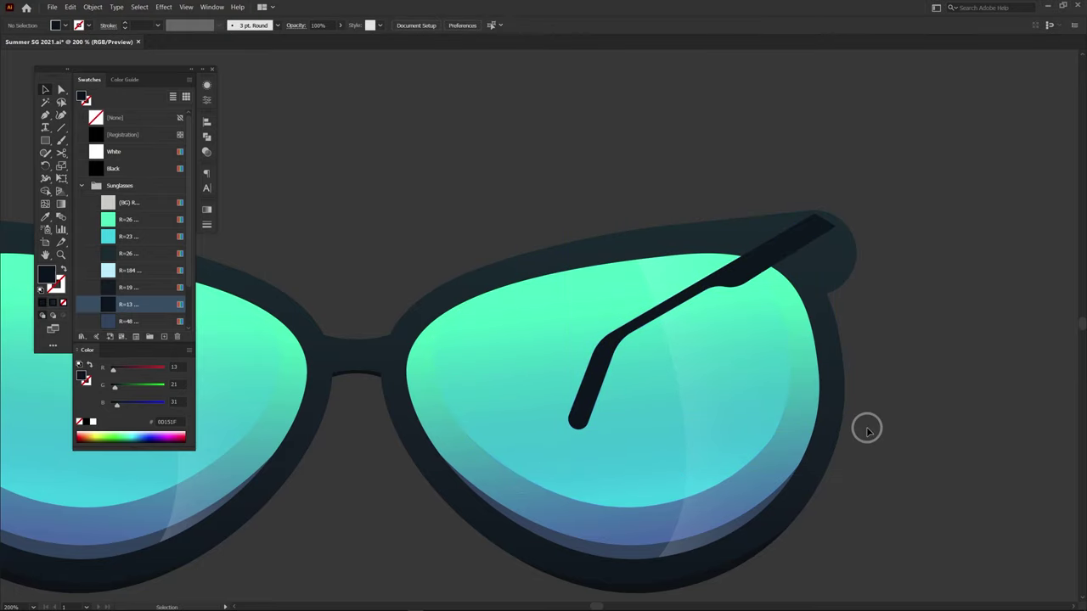
# Start a light blue pen shape at the lens top, curving along the lens edge.
pyautogui.moveTo(765, 388); pyautogui.dragTo(583, 359)
pyautogui.scroll(1, 582, 359)
pyautogui.scroll(1, 535, 269)
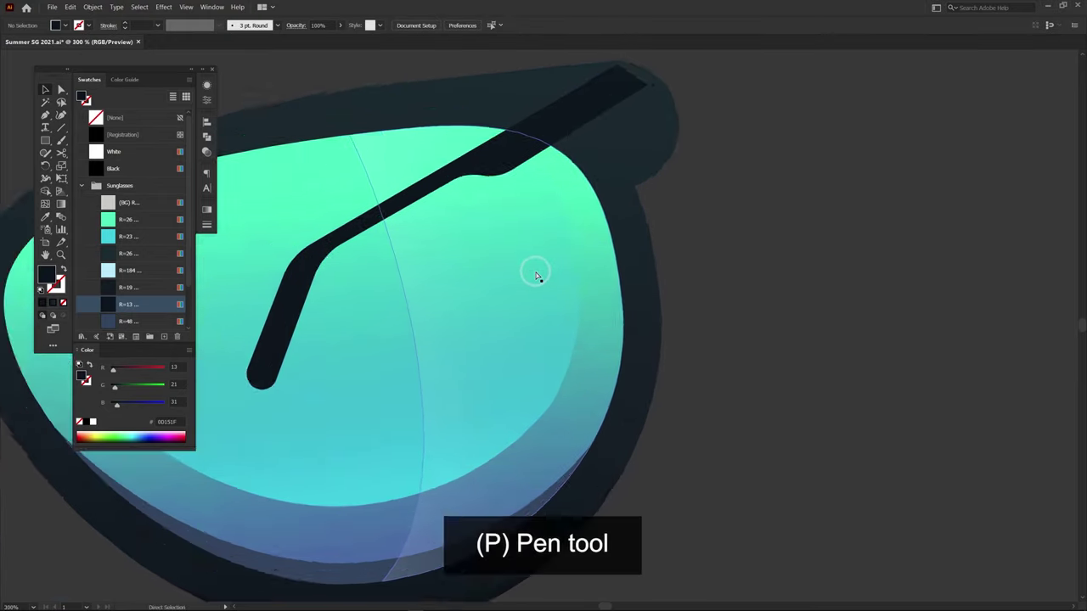
pyautogui.scroll(1, 602, 160)
pyautogui.press('p')
pyautogui.click(108, 270)
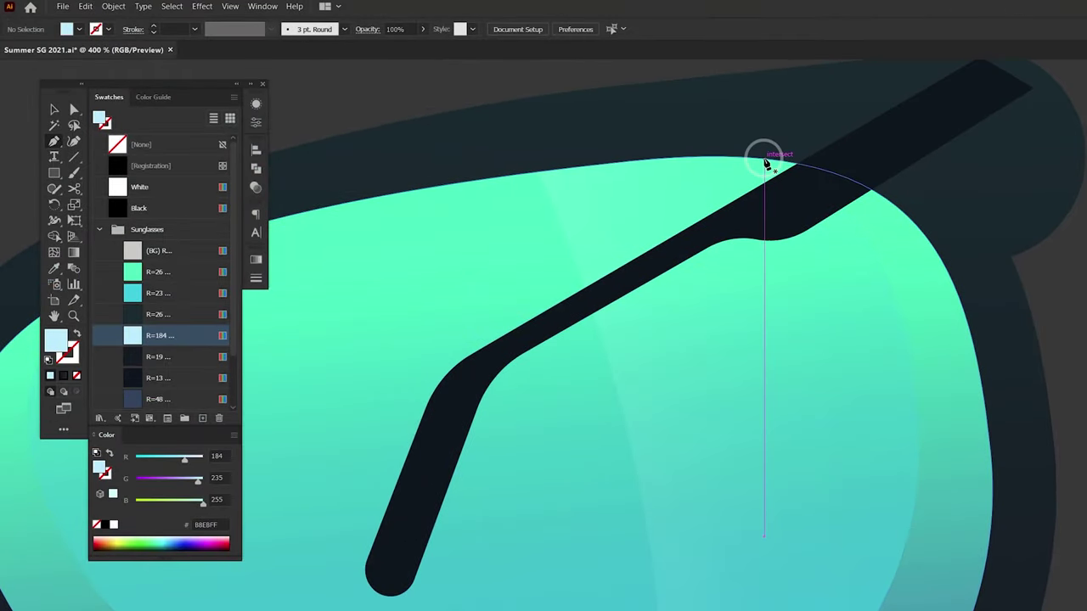
pyautogui.click(764, 160)
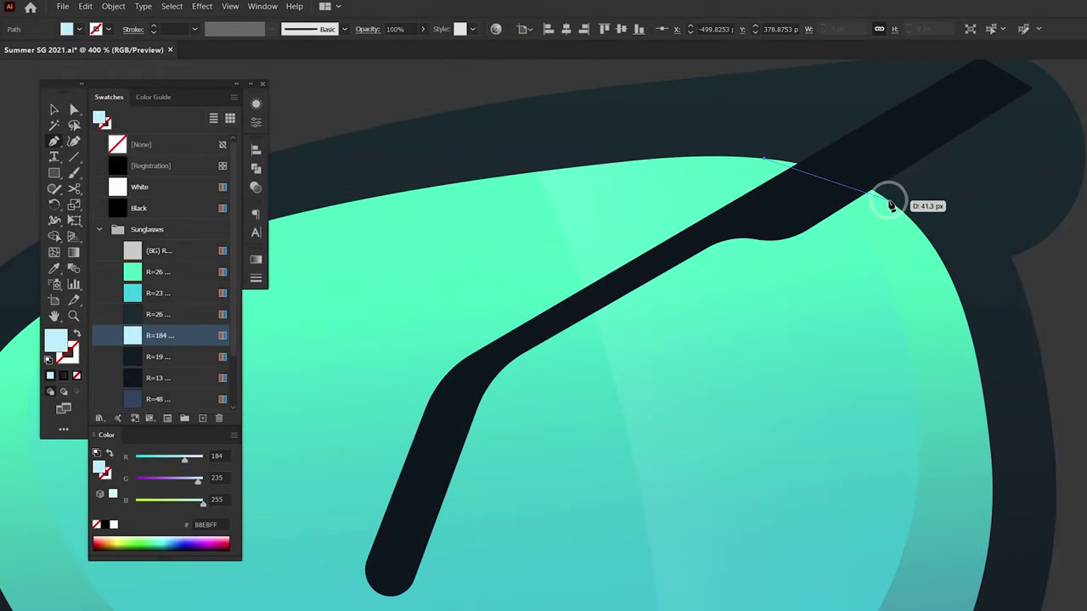
pyautogui.moveTo(889, 203); pyautogui.dragTo(936, 240)
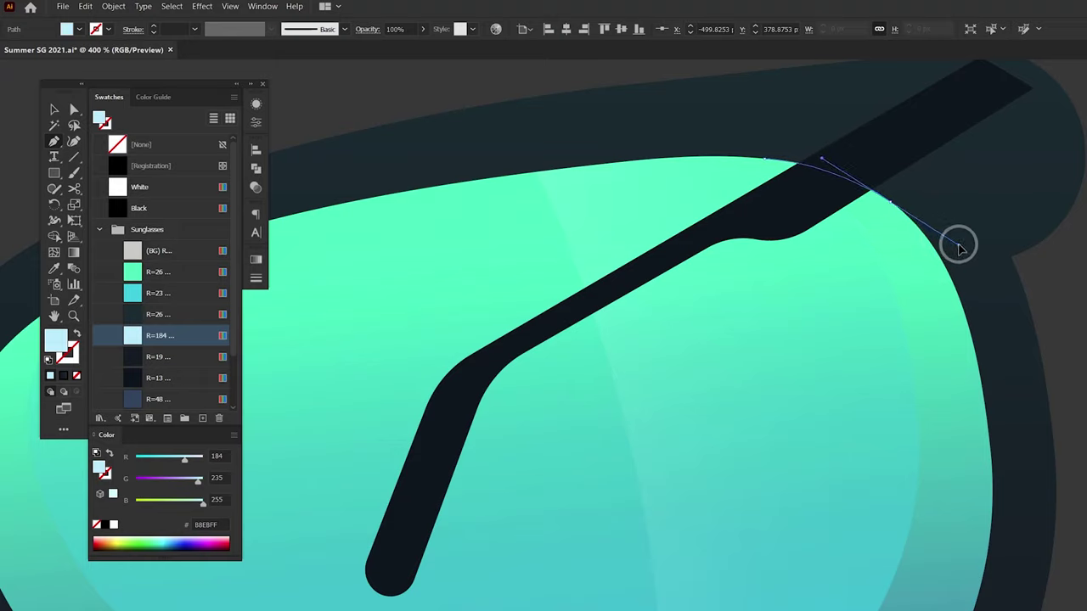
pyautogui.moveTo(890, 204); pyautogui.dragTo(896, 214)
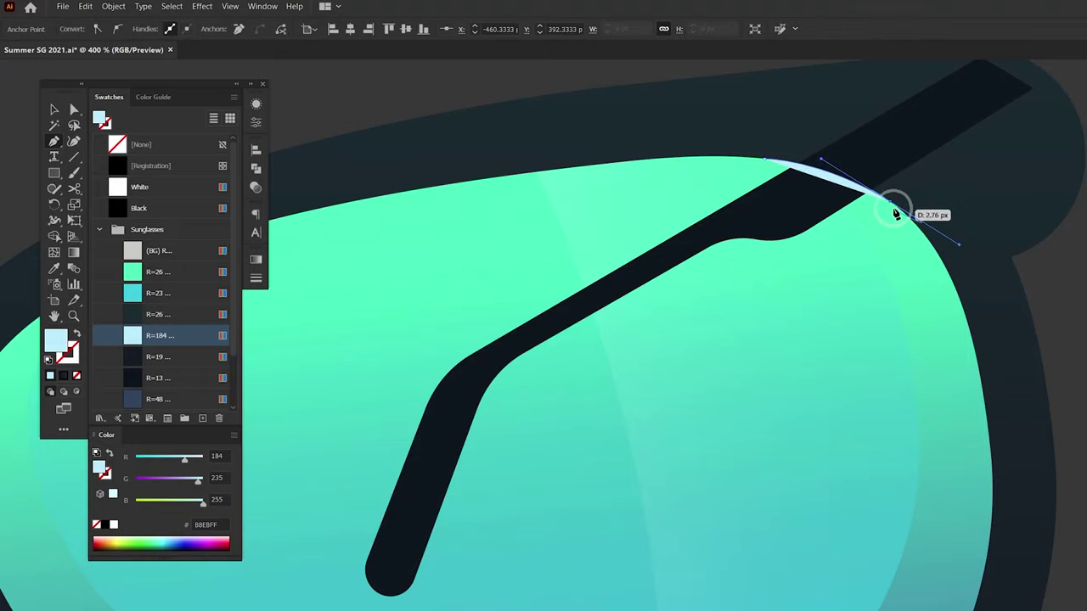
# Add the band's right edge and lower corners, then close the outline shape.
pyautogui.click(696, 324)
pyautogui.click(445, 610)
pyautogui.click(350, 404)
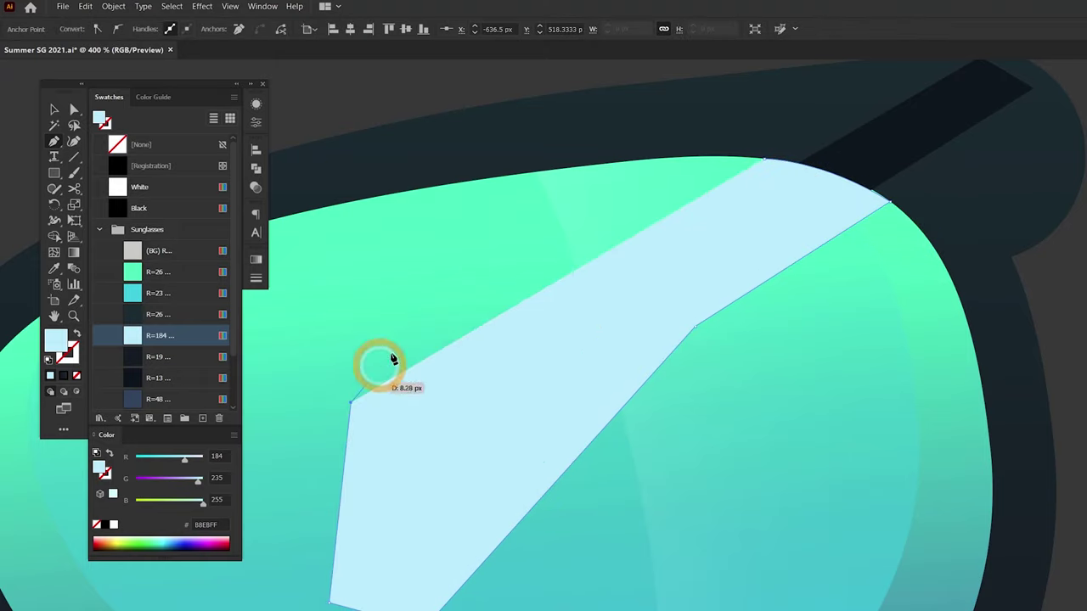
pyautogui.click(644, 204)
pyautogui.click(764, 160)
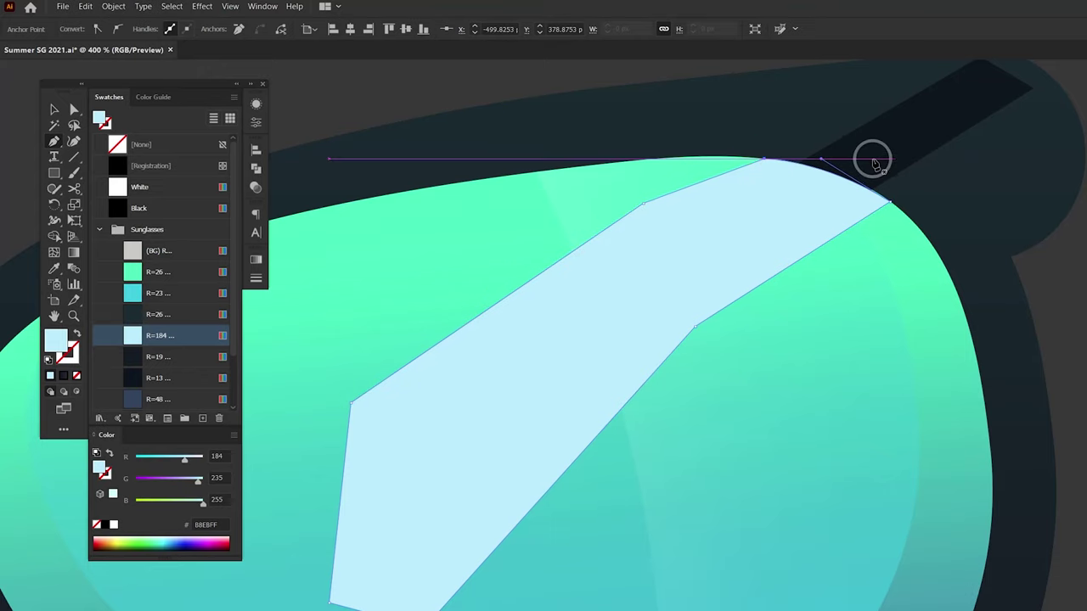
# Make a clipping mask from the outline shape and the temple arm.
pyautogui.press('v')
pyautogui.keyDown('shift'); pyautogui.click(918, 153); pyautogui.keyUp('shift')
pyautogui.hotkey('ctrl', '7')
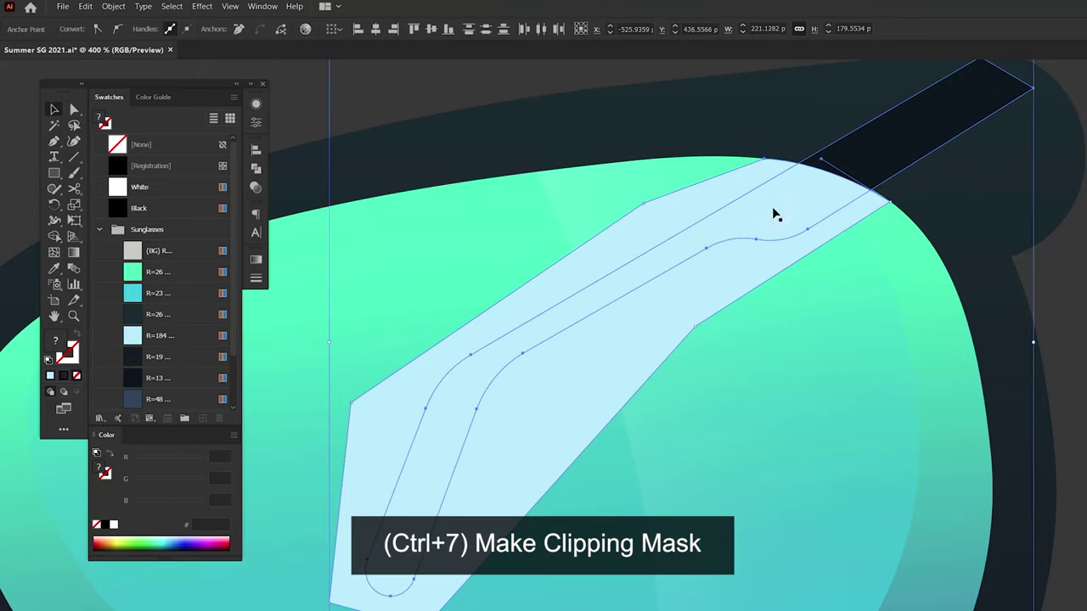
pyautogui.rightClick(820, 179)
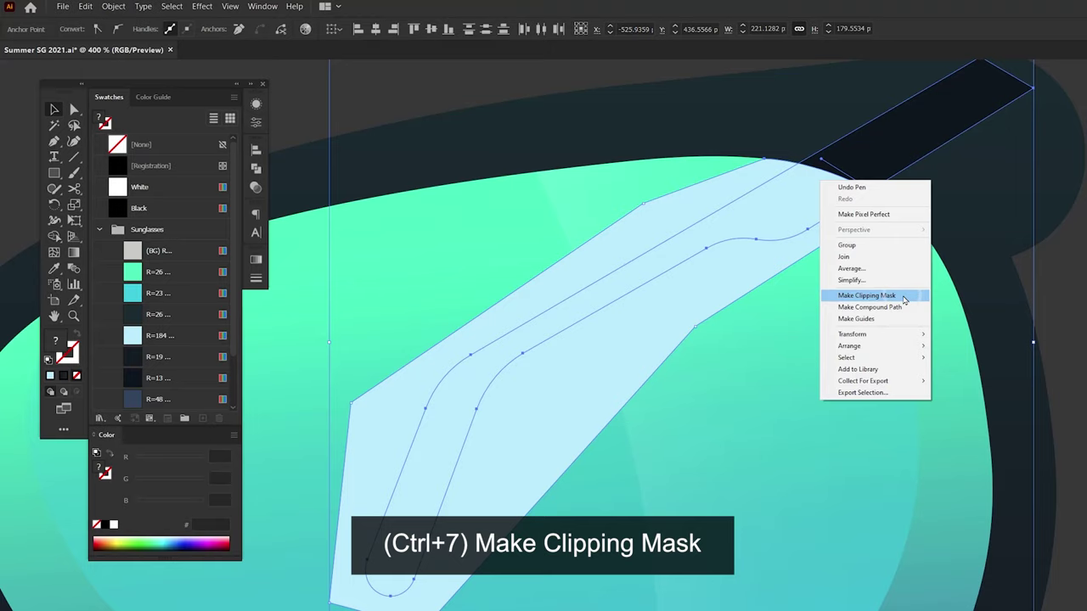
pyautogui.click(866, 295)
pyautogui.press('z')
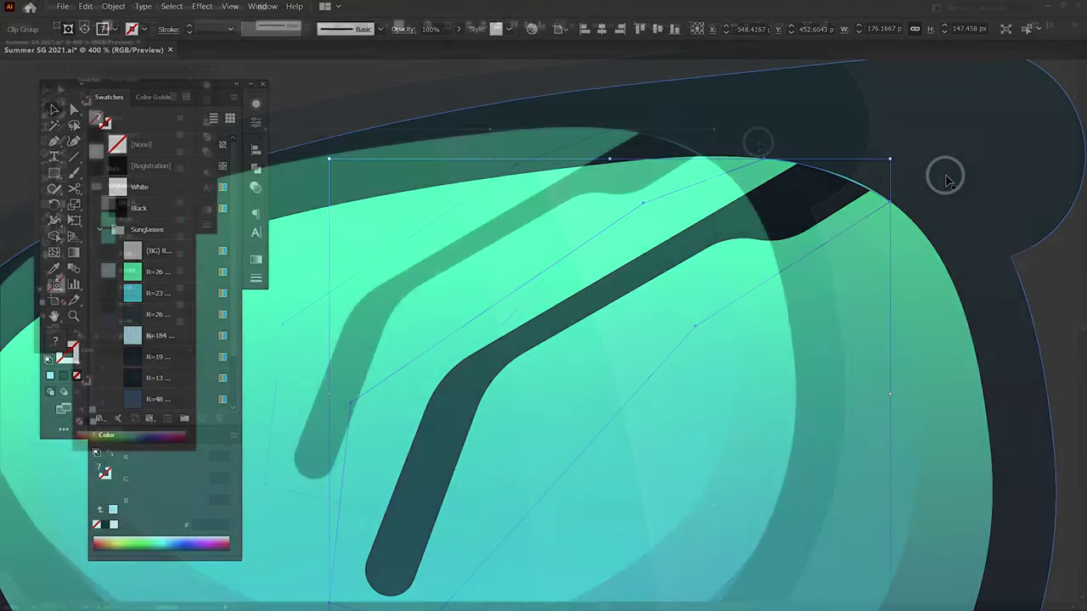
pyautogui.moveTo(946, 175); pyautogui.dragTo(1003, 175)
# Drag the clipping outline's anchor and handles so its curve hugs the lens's top rim.
pyautogui.press('a')
pyautogui.click(650, 407)
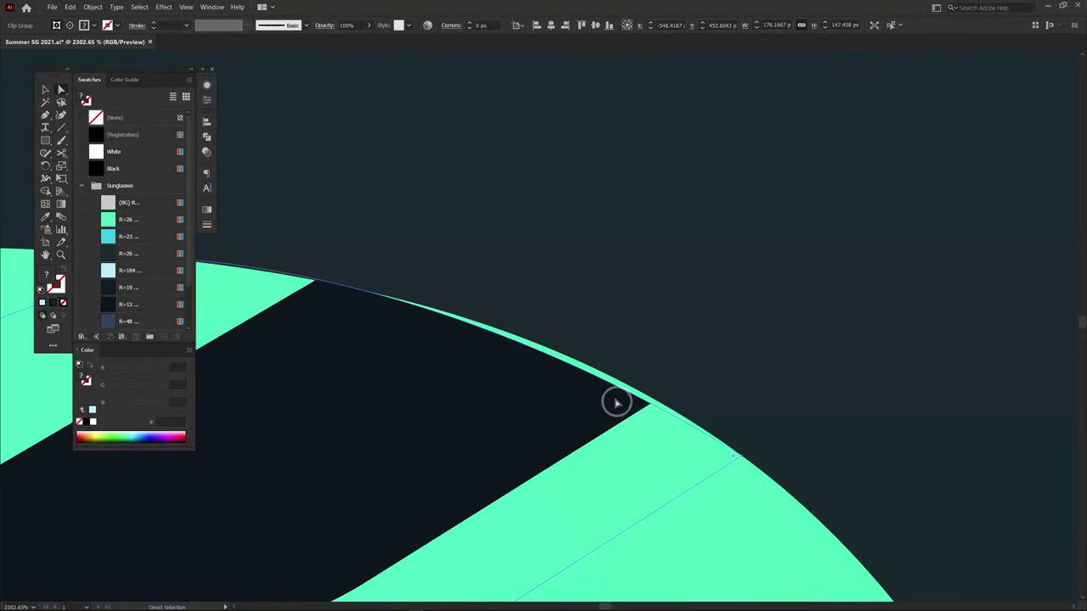
pyautogui.moveTo(424, 259); pyautogui.dragTo(510, 284)
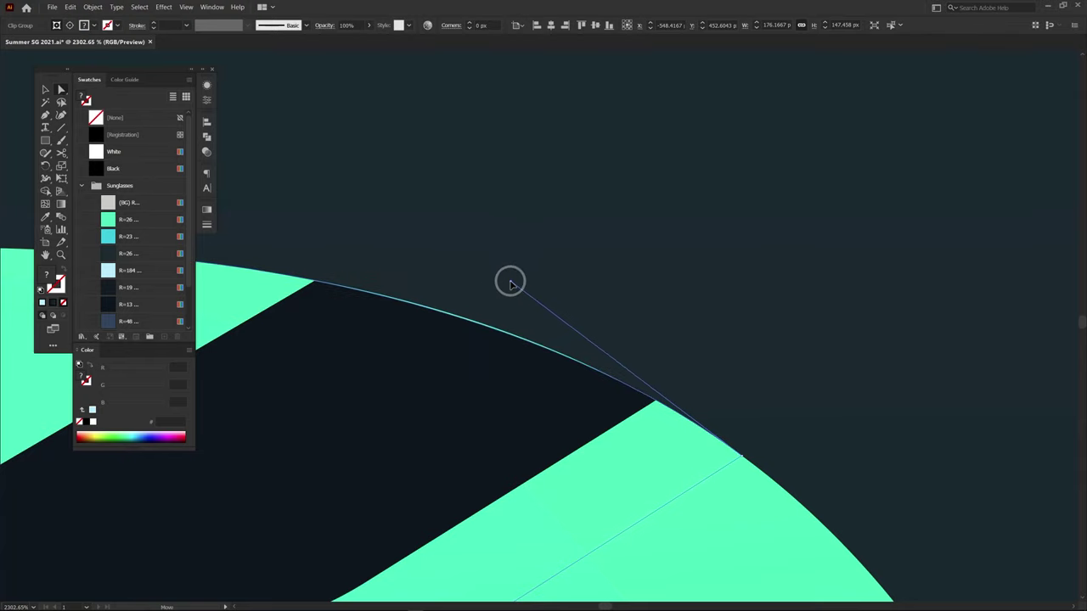
pyautogui.hscroll(-5, 473, 325)
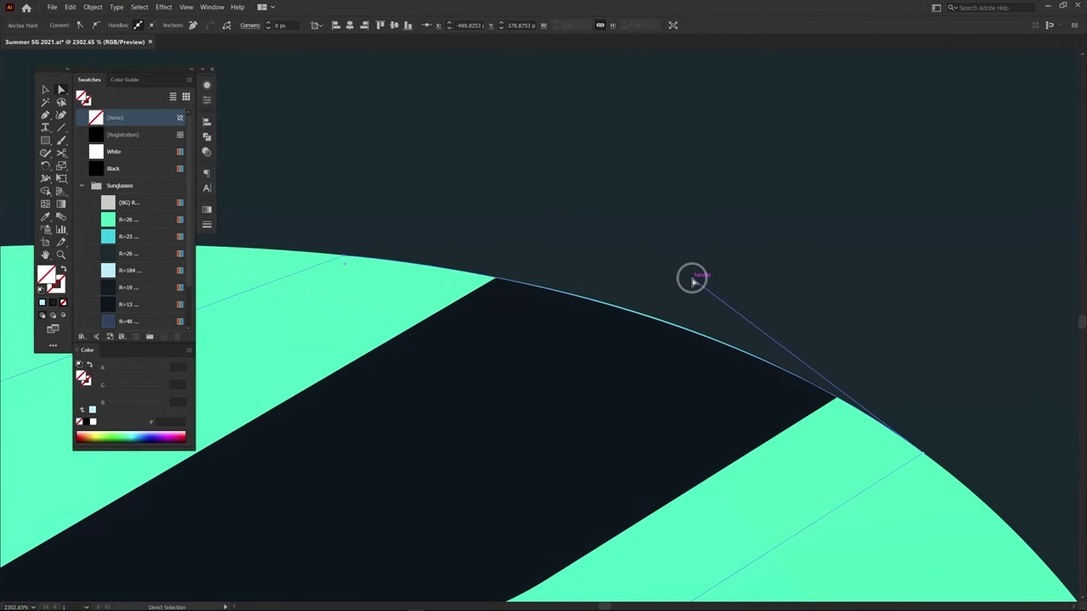
pyautogui.moveTo(694, 281); pyautogui.dragTo(684, 274)
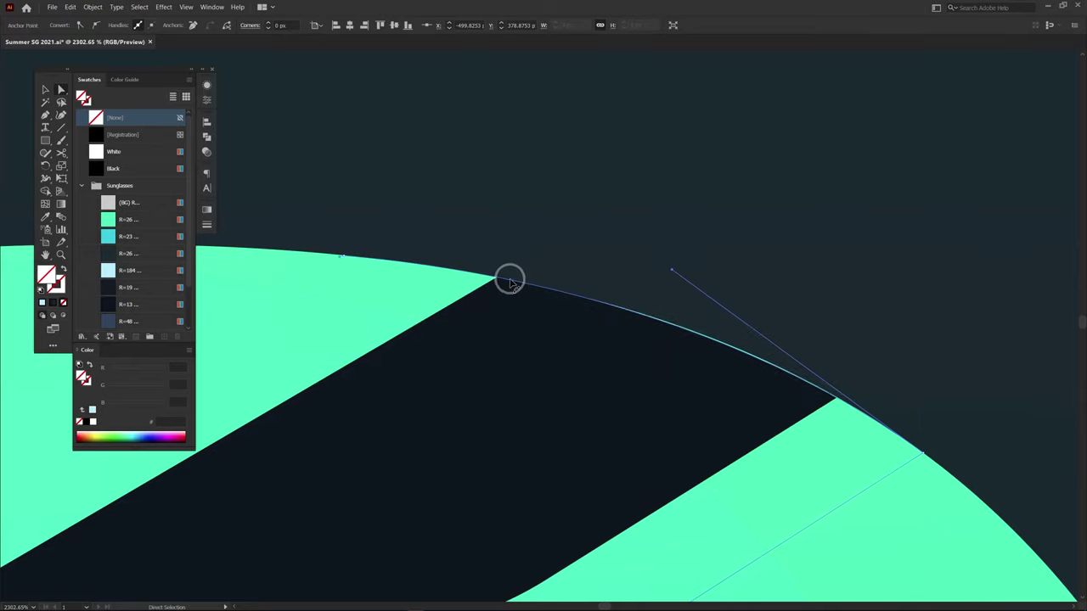
pyautogui.moveTo(513, 281); pyautogui.dragTo(505, 281)
pyautogui.moveTo(664, 268)
pyautogui.mouseDown()
pyautogui.moveTo(703, 279)
pyautogui.moveTo(631, 249)
pyautogui.moveTo(676, 271)
pyautogui.mouseUp()
pyautogui.scroll(-2, 823, 455)
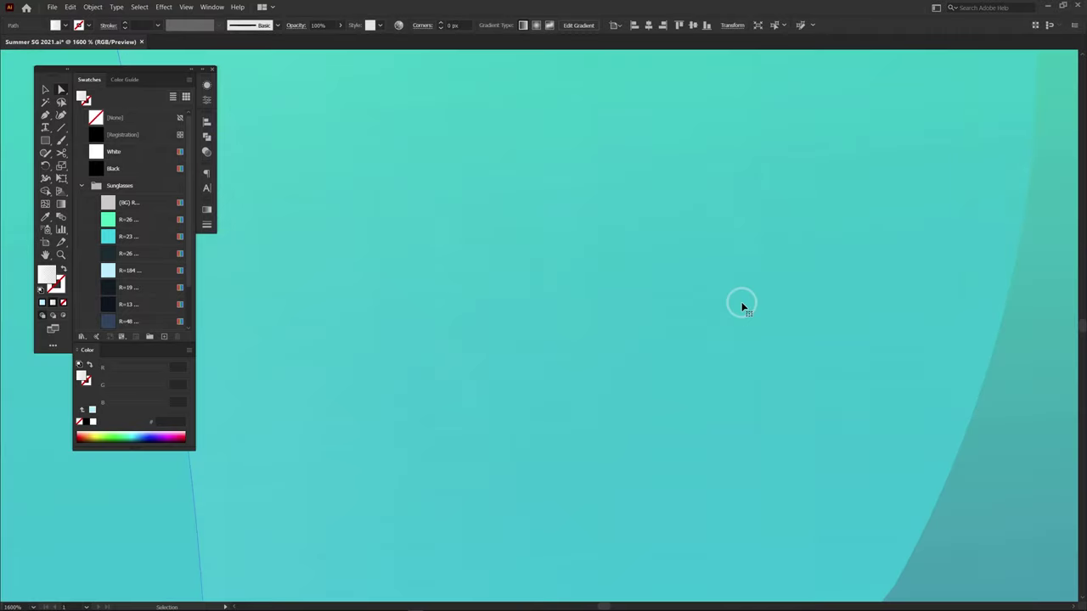
pyautogui.scroll(-4, 740, 303)
# Set the clipped temple arm to 35% opacity and place a copy across the left lens.
pyautogui.press('v')
pyautogui.click(558, 203)
pyautogui.write('30')
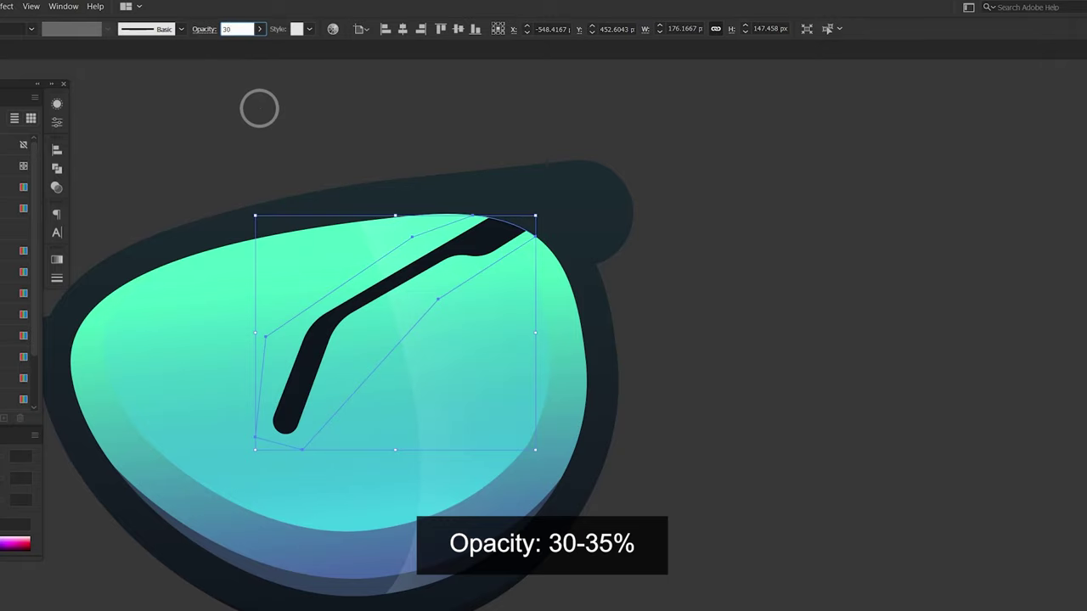
pyautogui.press('Return')
pyautogui.scroll(-3, 703, 437)
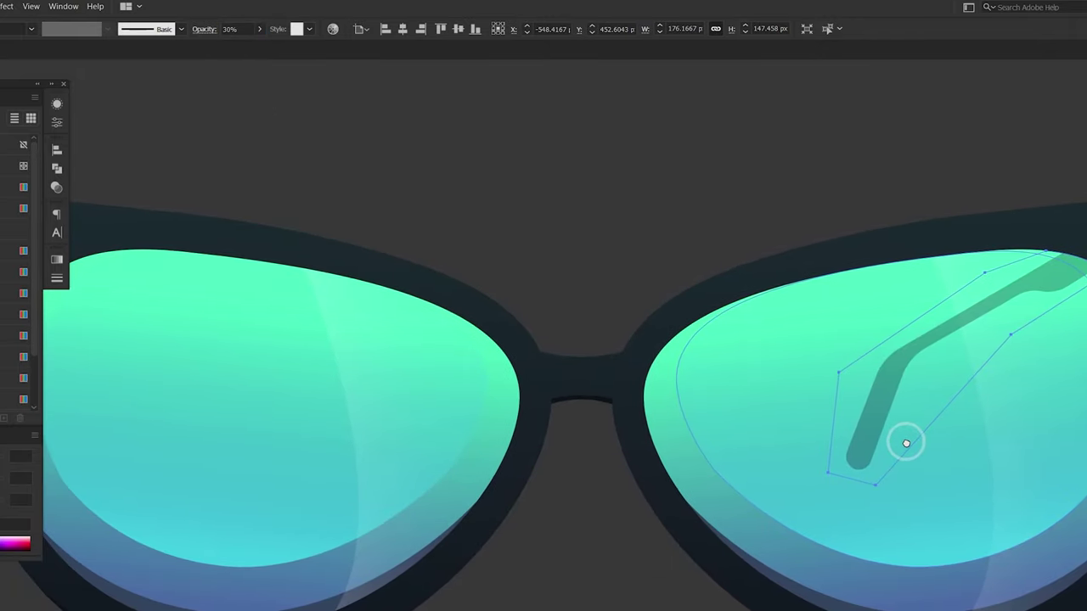
pyautogui.hotkey('ctrl', 'z')
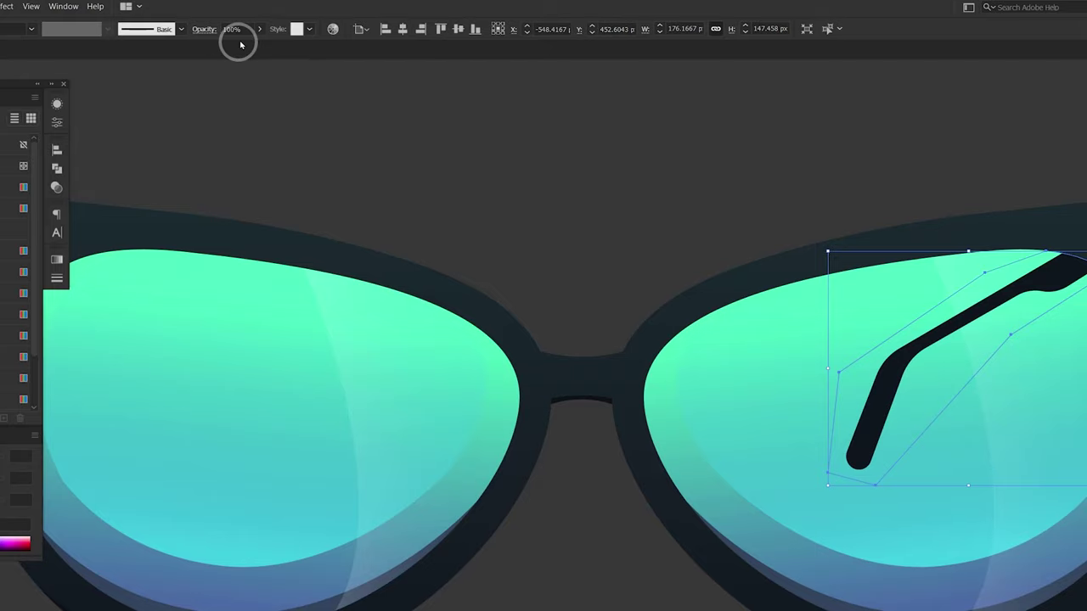
pyautogui.write('5')
pyautogui.press('Return')
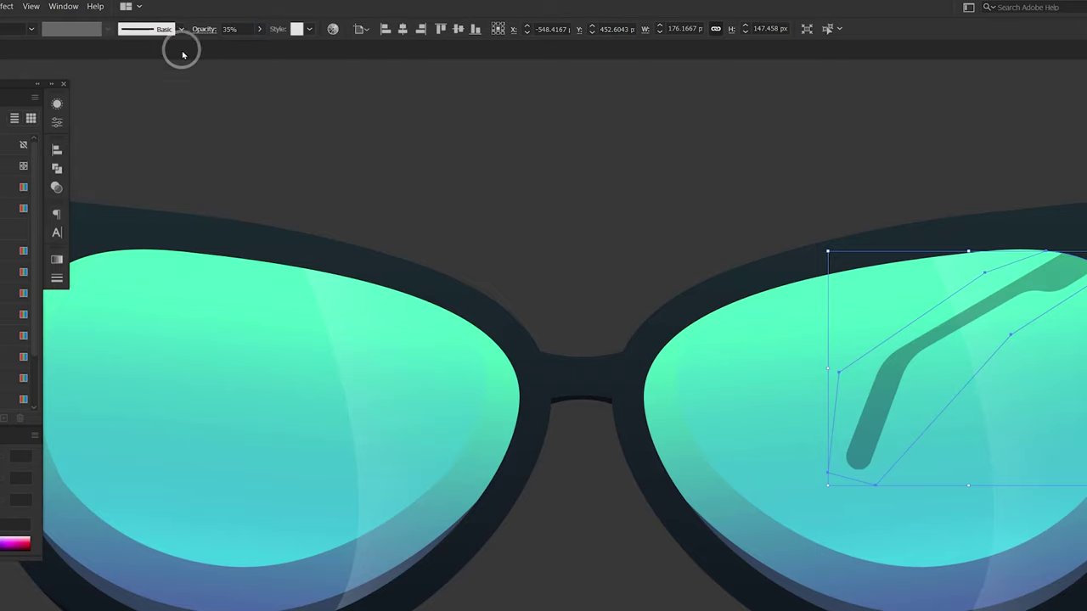
pyautogui.moveTo(977, 306); pyautogui.dragTo(200, 279)
pyautogui.hscroll(-3, 430, 235)
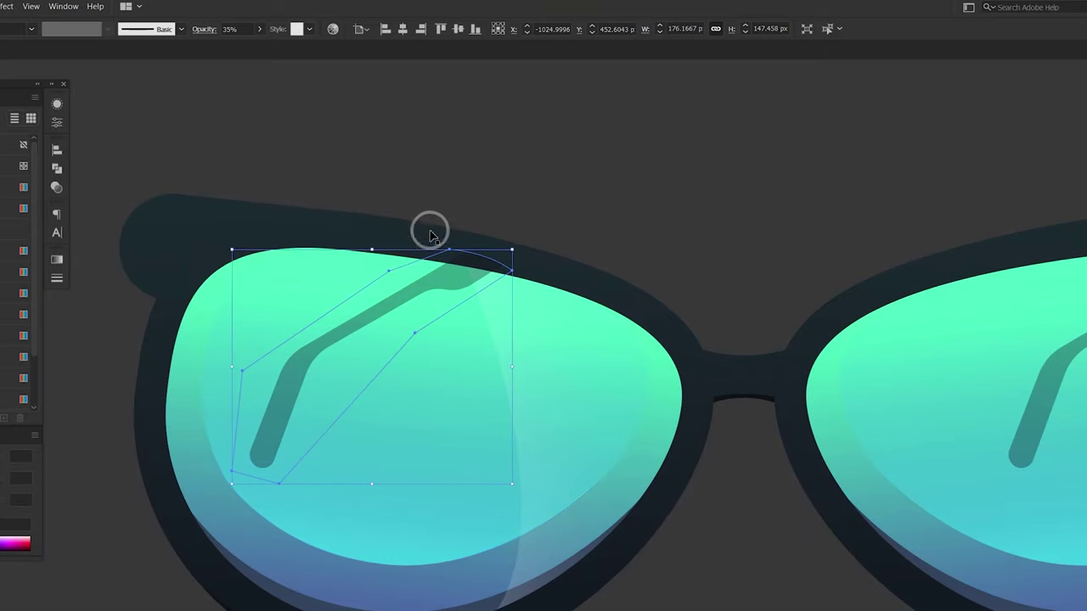
# Reflect the copied arm across the vertical axis and position it in the left lens.
pyautogui.moveTo(431, 277); pyautogui.dragTo(391, 276)
pyautogui.rightClick(413, 273)
pyautogui.moveTo(446, 394)
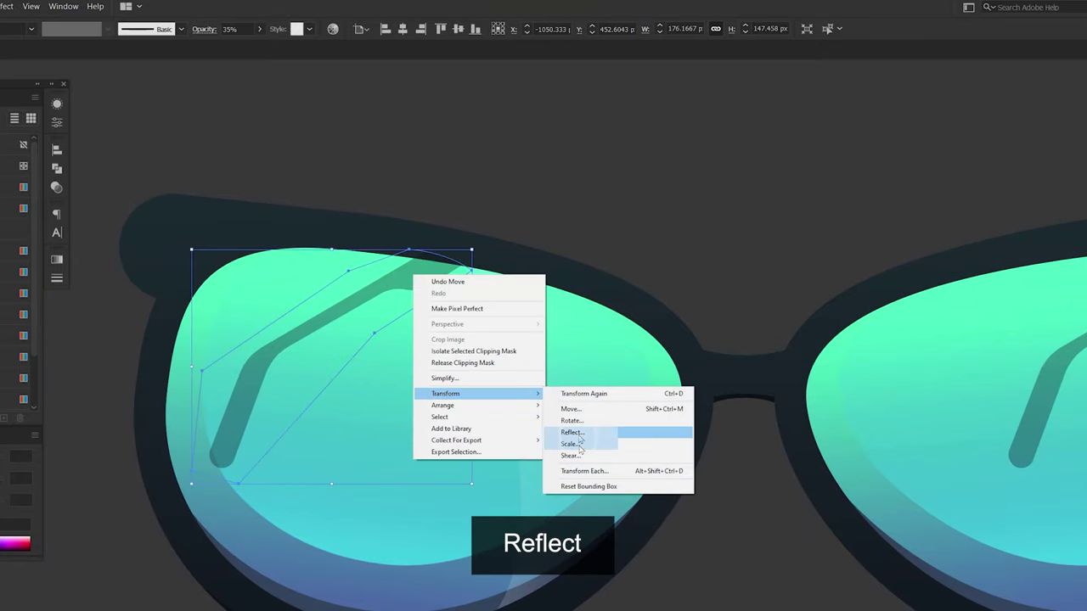
pyautogui.click(580, 433)
pyautogui.click(226, 470)
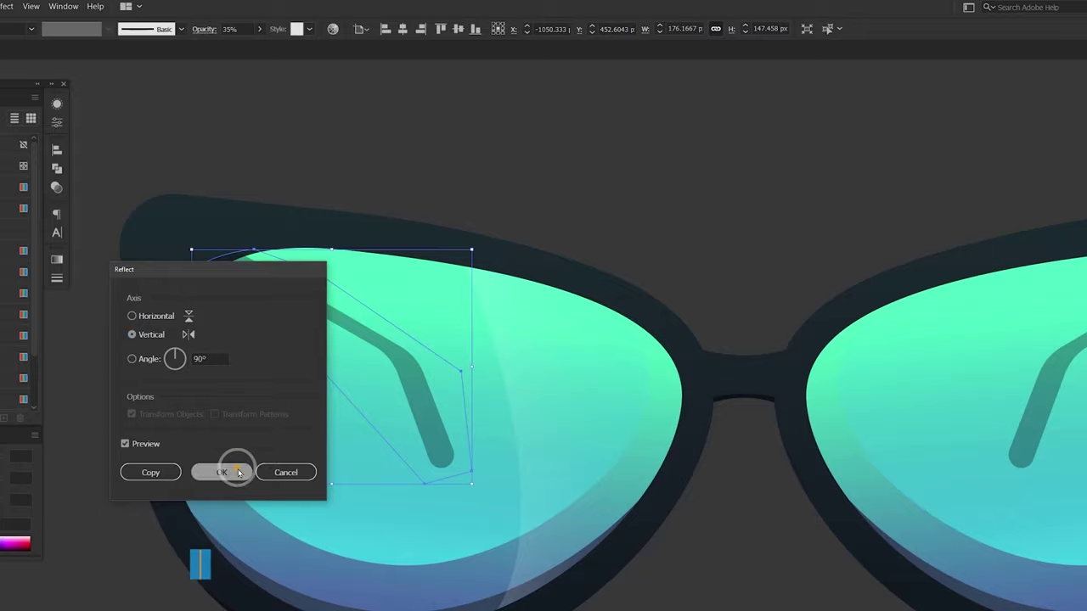
pyautogui.moveTo(256, 283); pyautogui.dragTo(277, 282)
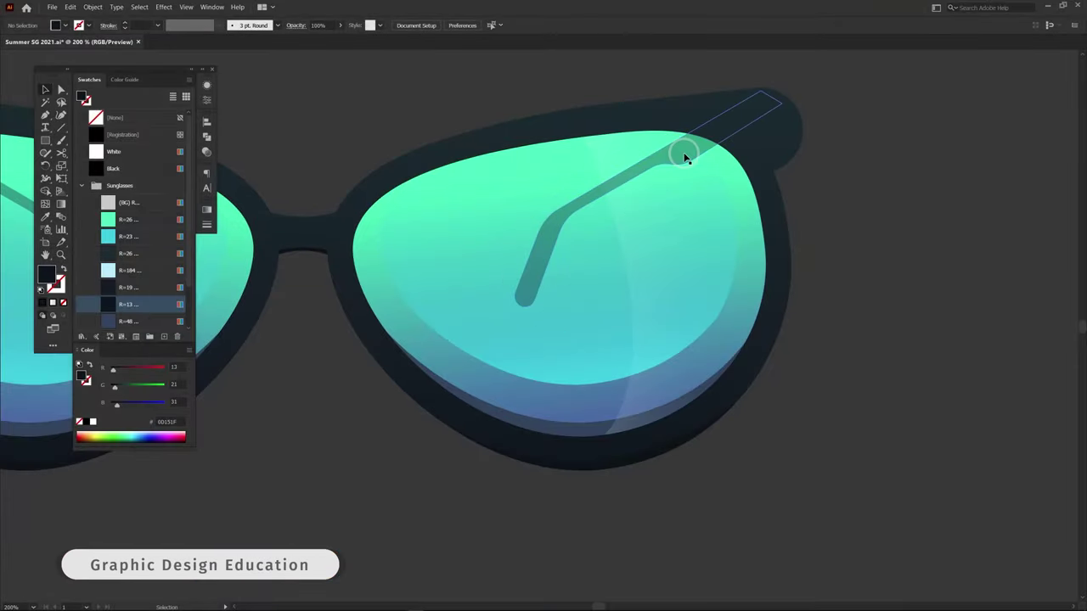
# Cut both temple arms out of the artwork with Ctrl+X.
pyautogui.click(400, 259)
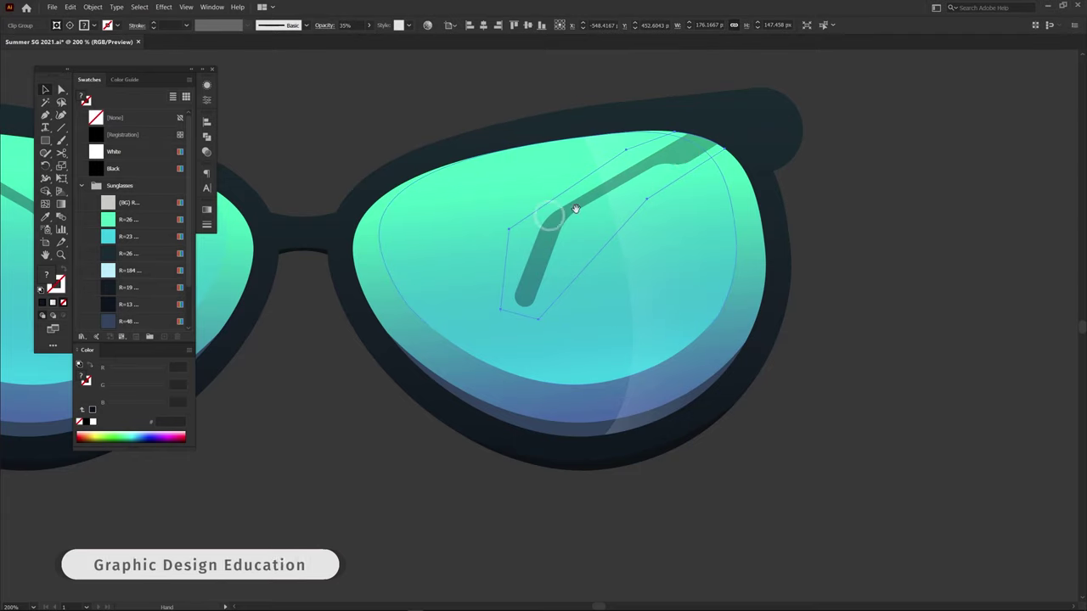
pyautogui.moveTo(439, 262); pyautogui.dragTo(753, 286)
pyautogui.keyDown('shift'); pyautogui.click(269, 178); pyautogui.keyUp('shift')
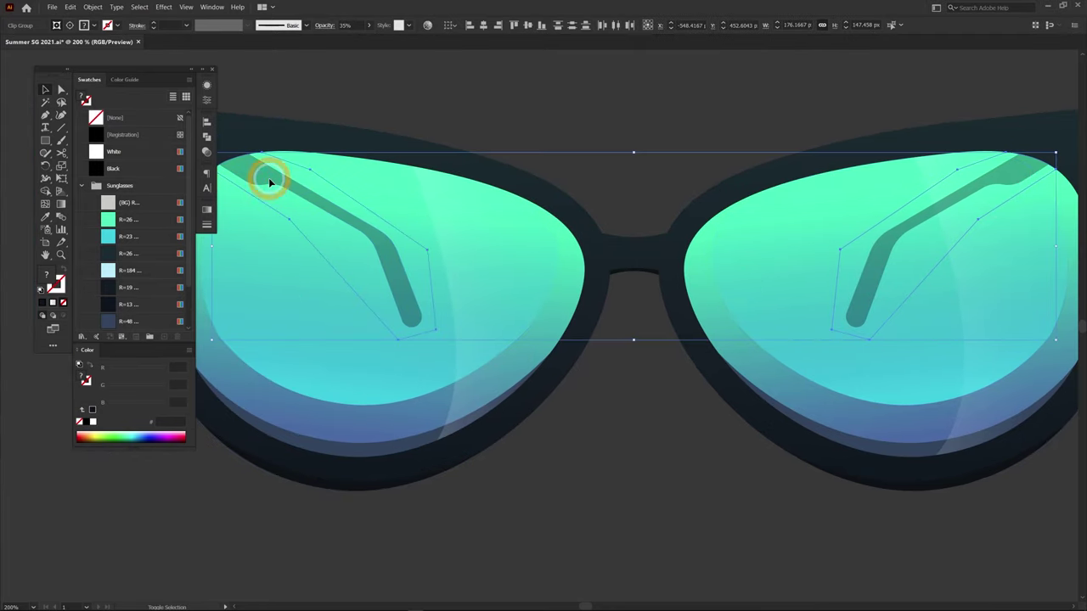
pyautogui.hotkey('ctrl', 'x')
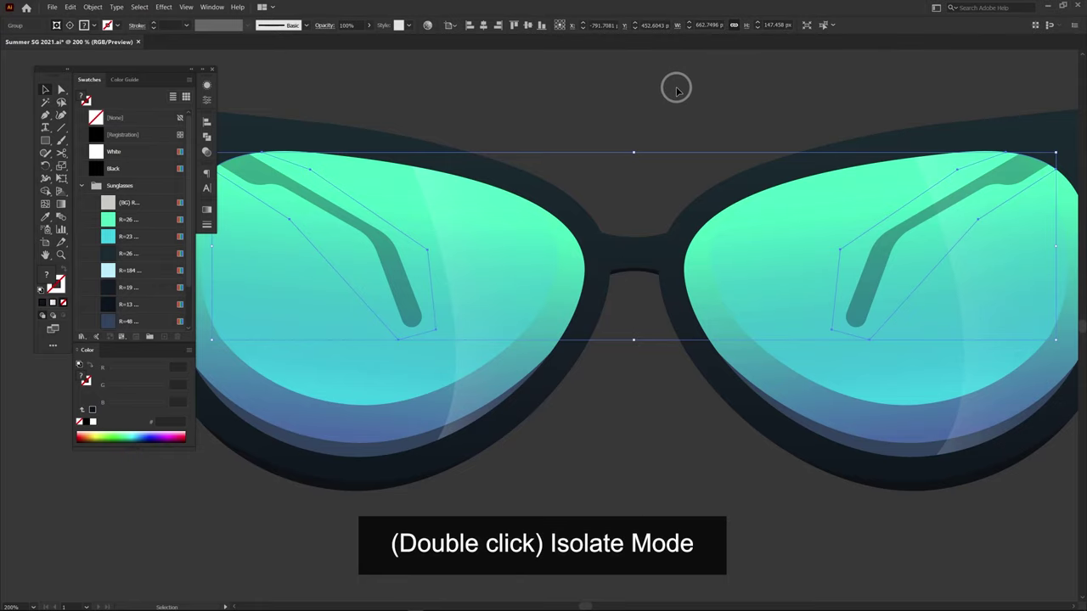
# Paste both temple arms behind the lens highlights inside the isolated frame group.
pyautogui.click(524, 251)
pyautogui.doubleClick(524, 250)
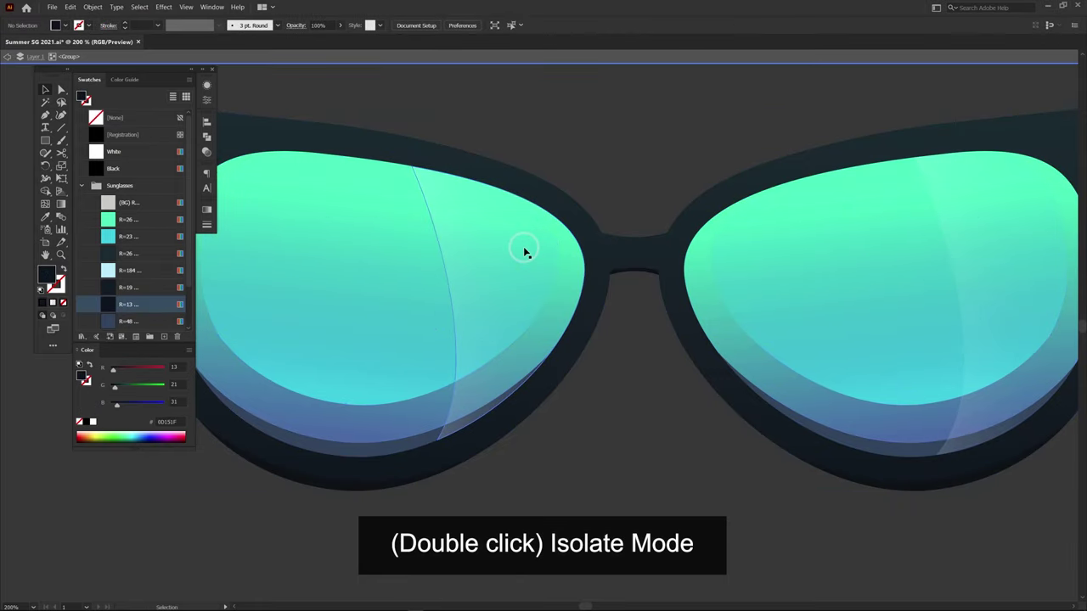
pyautogui.click(524, 250)
pyautogui.keyDown('shift'); pyautogui.click(990, 236); pyautogui.keyUp('shift')
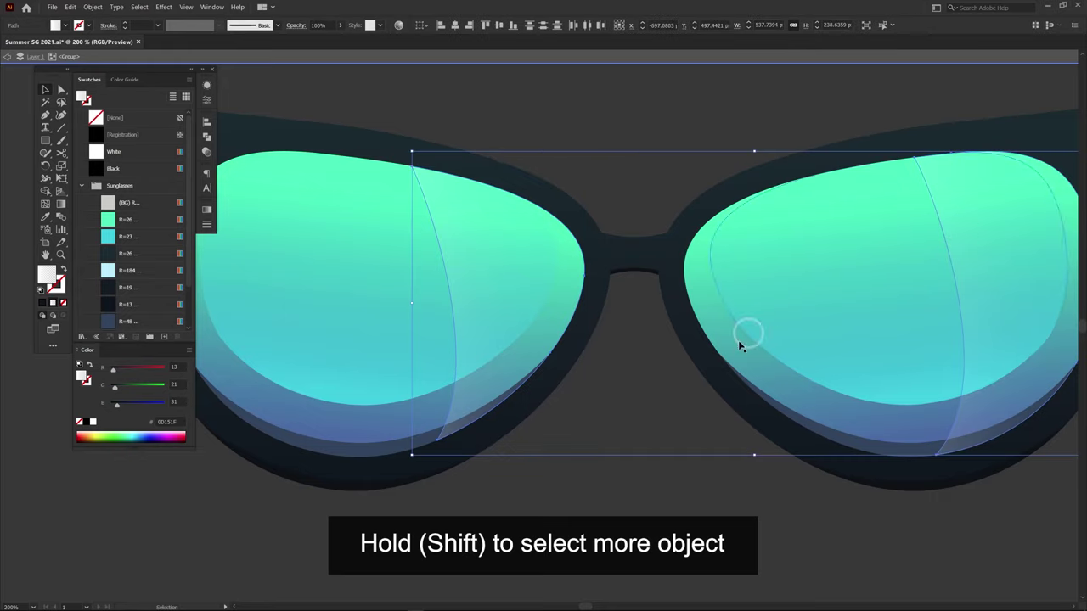
pyautogui.click(682, 403)
pyautogui.hotkey('ctrl', 'b')
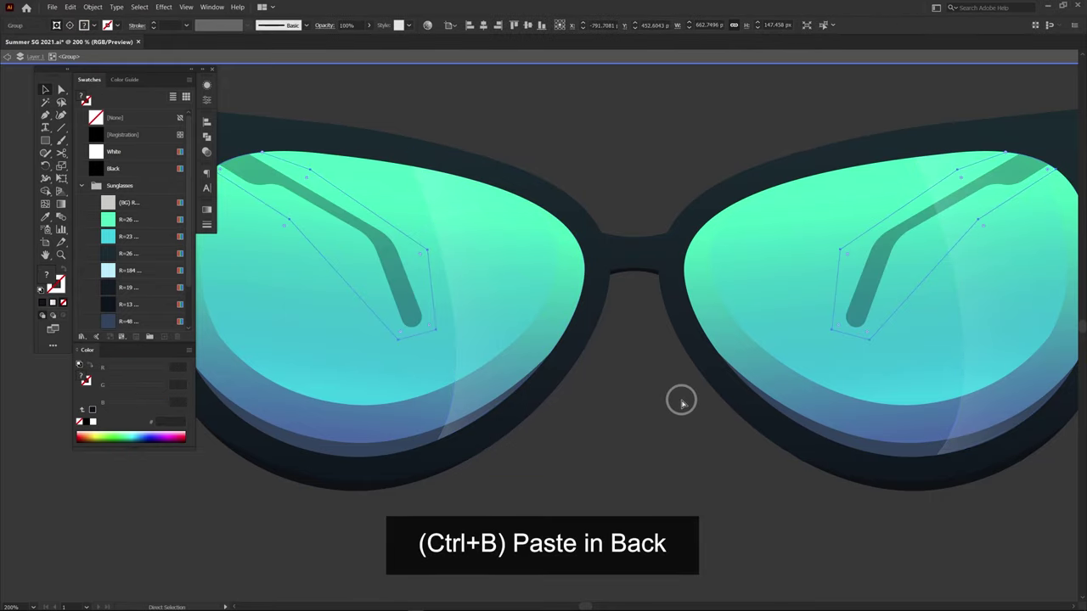
# Group all the sunglasses parts into one piece and zoom out to the artboard.
pyautogui.press('v')
pyautogui.click(597, 407)
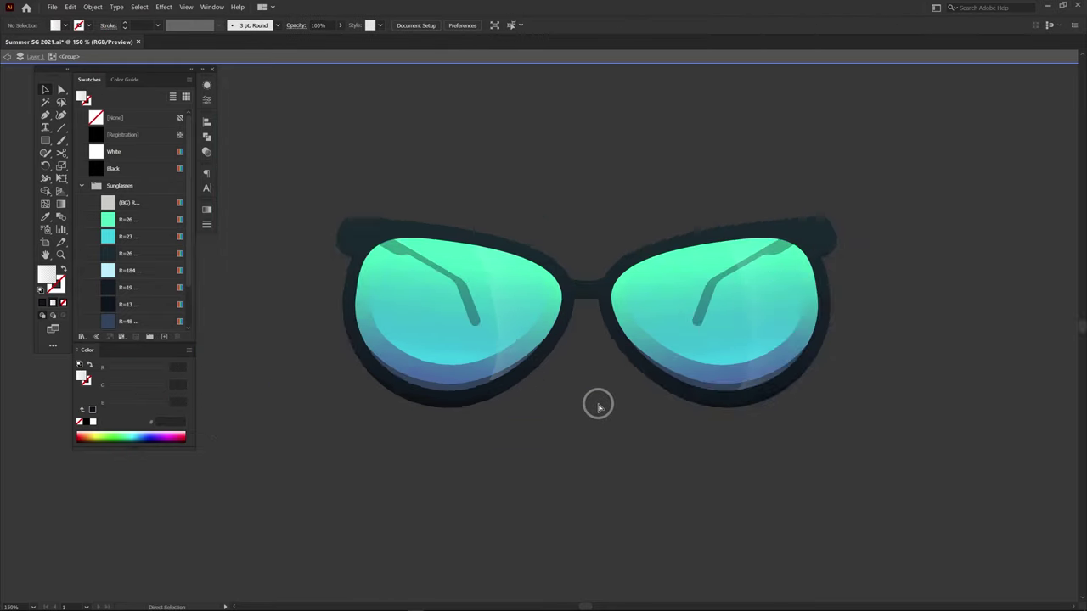
pyautogui.hotkey('ctrl', 'g')
pyautogui.hotkey('ctrl', 'a')
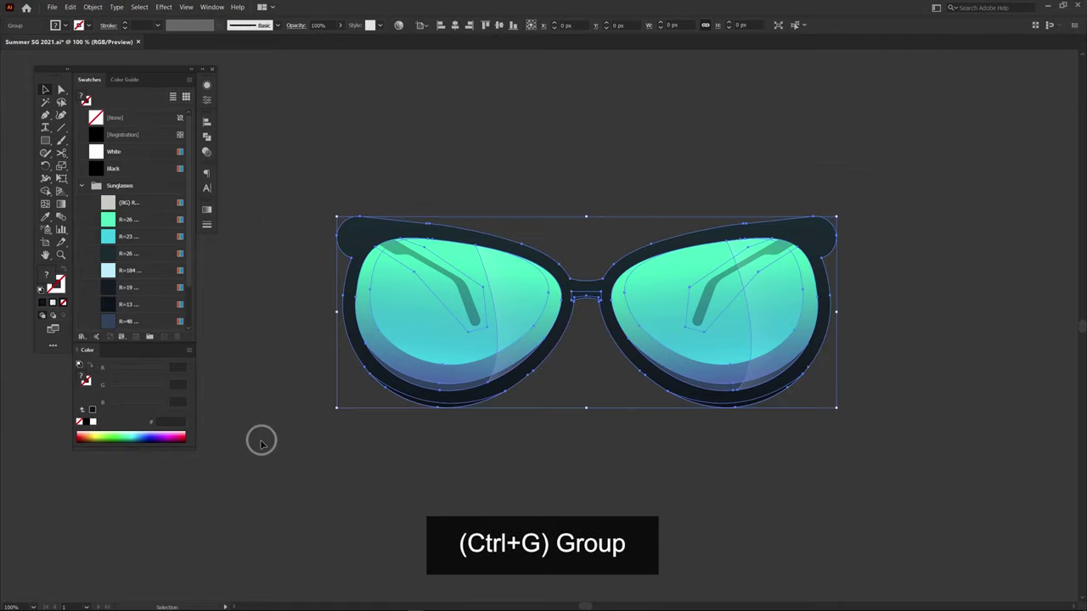
pyautogui.hotkey('ctrl', '-')
pyautogui.hotkey('ctrl', '-')
pyautogui.hotkey('ctrl', '-')
pyautogui.moveTo(675, 377); pyautogui.dragTo(458, 374)
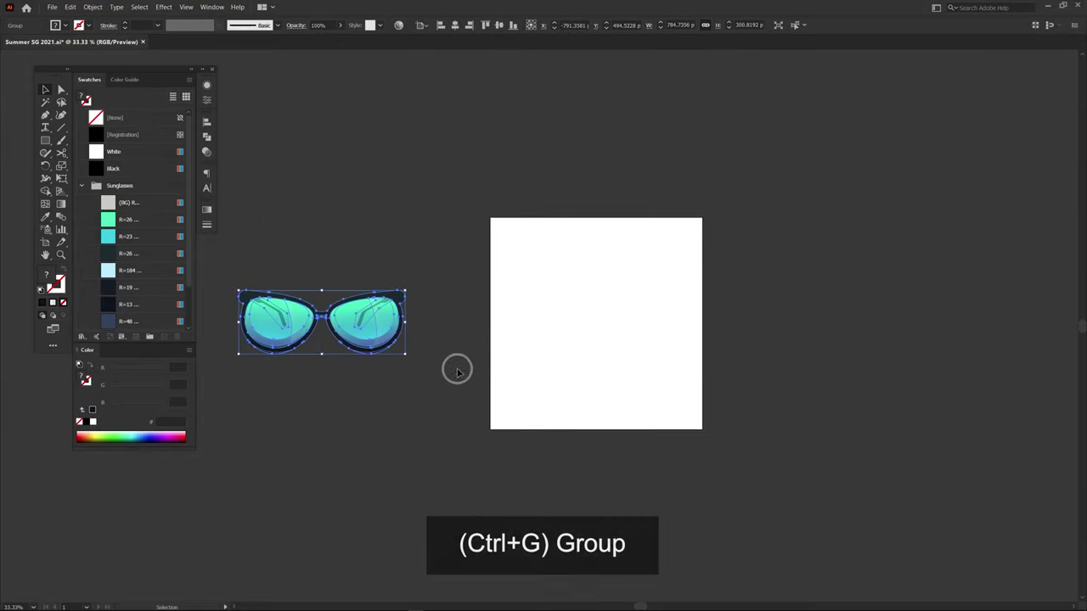
pyautogui.click(456, 369)
# Draw a locked 1000 × 1000 px grey #C8C9C7 square at the artboard's corner.
pyautogui.press('m')
pyautogui.click(136, 202)
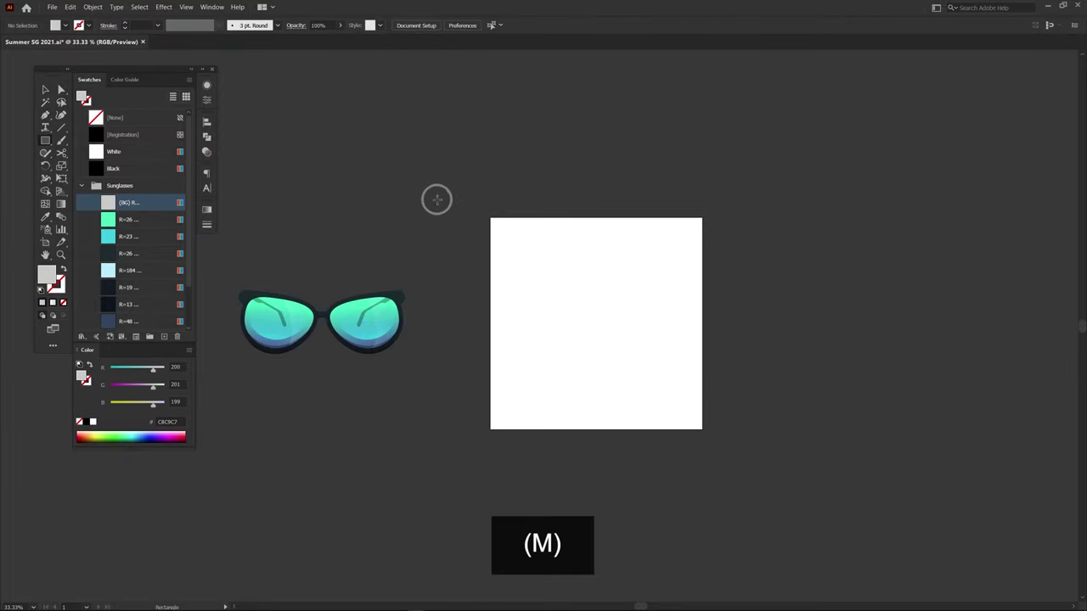
pyautogui.click(489, 215)
pyautogui.write('0')
pyautogui.press('Tab')
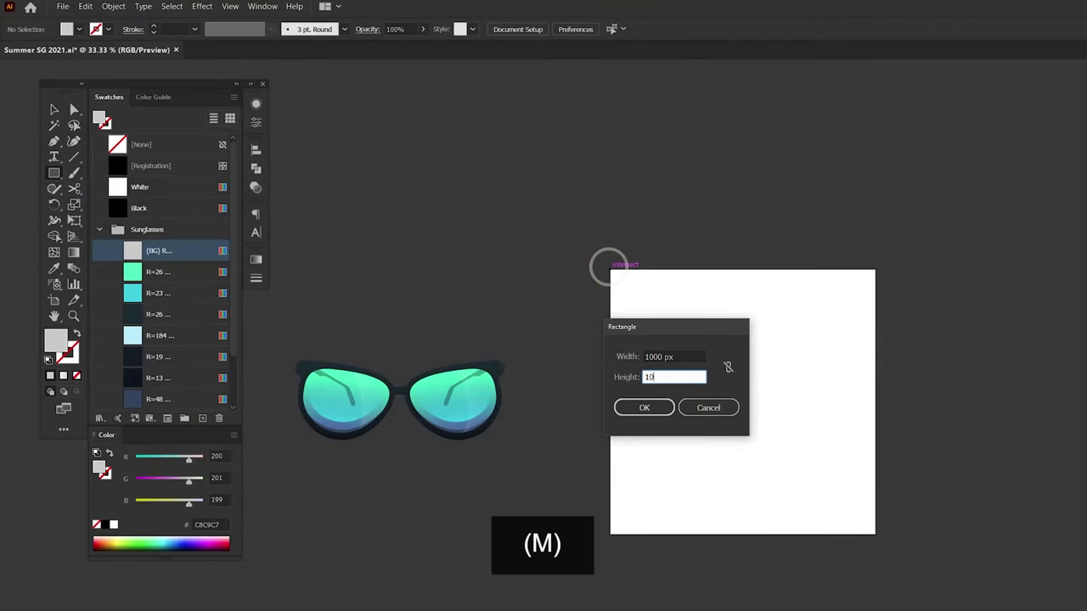
pyautogui.write('1000')
pyautogui.press('Return')
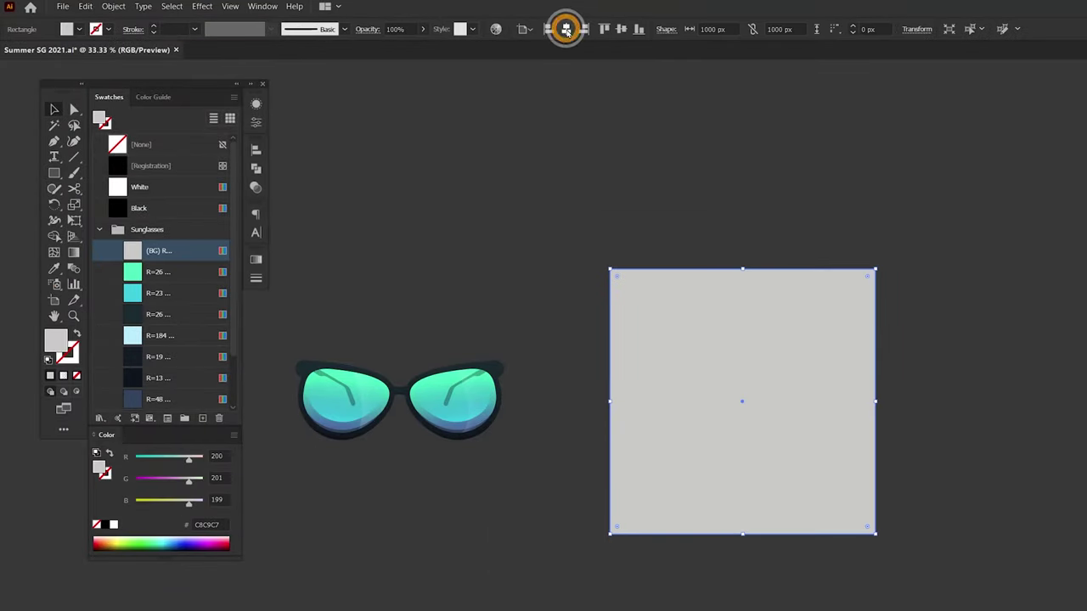
pyautogui.hotkey('ctrl', '2')
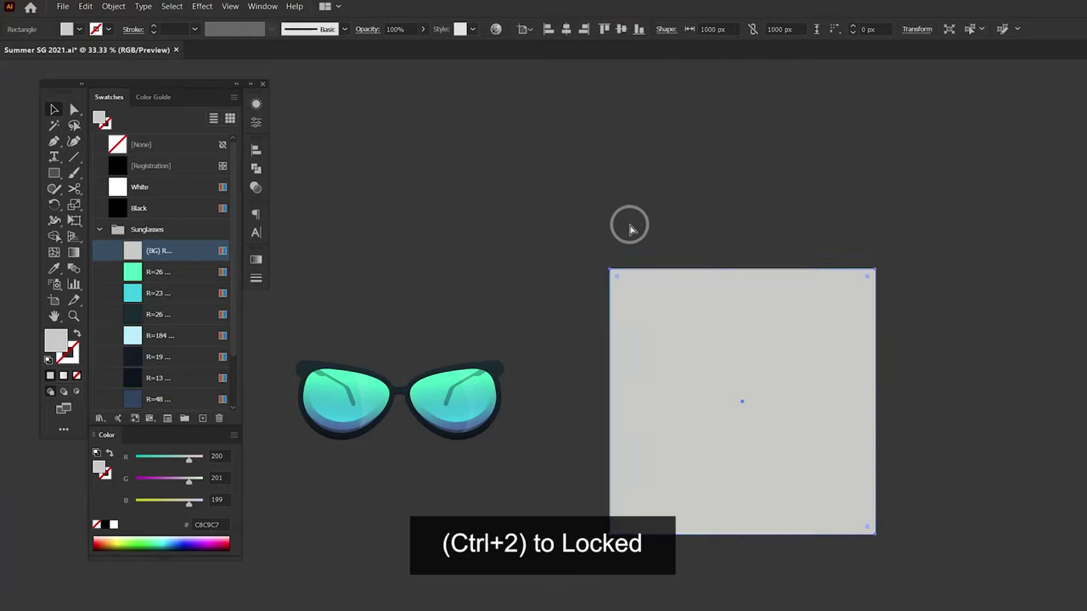
# Move the sunglasses onto the grey square and scale them down to fit.
pyautogui.moveTo(436, 413); pyautogui.dragTo(790, 433)
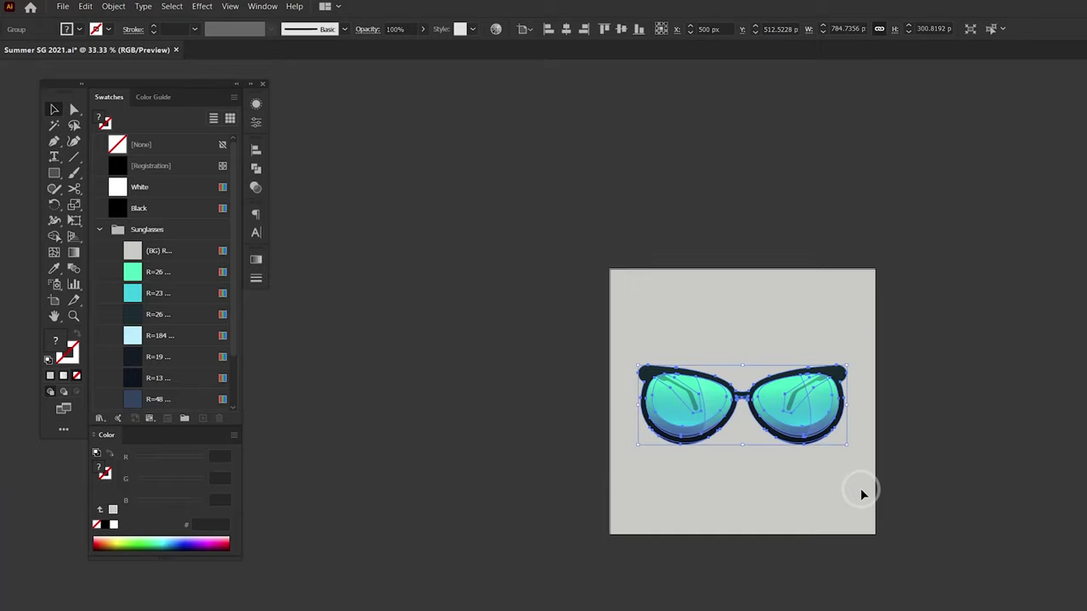
pyautogui.moveTo(741, 365); pyautogui.dragTo(748, 382)
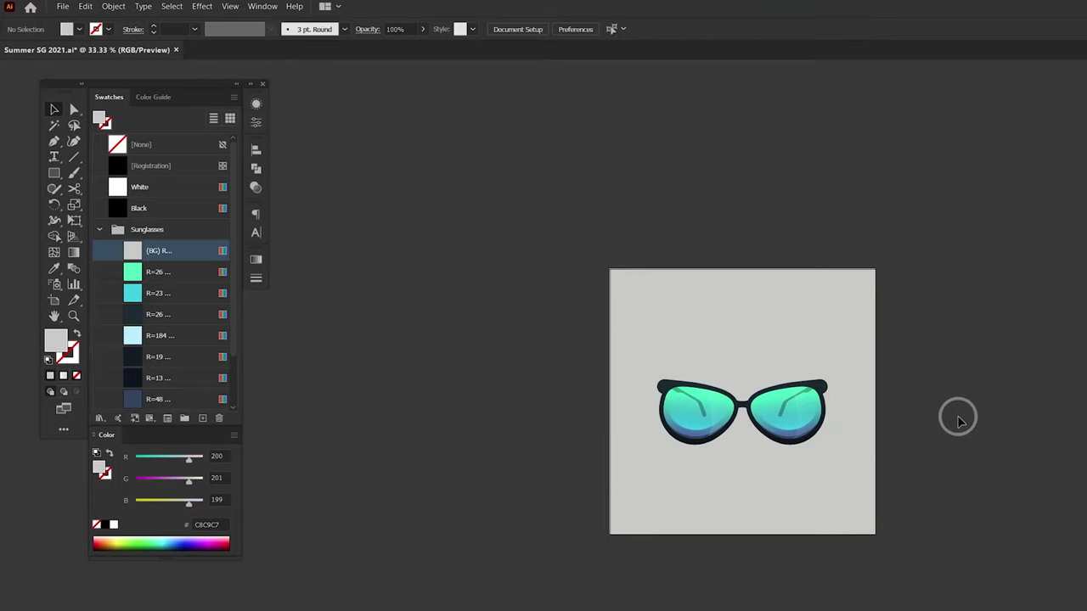
pyautogui.hotkey('ctrl', '+')
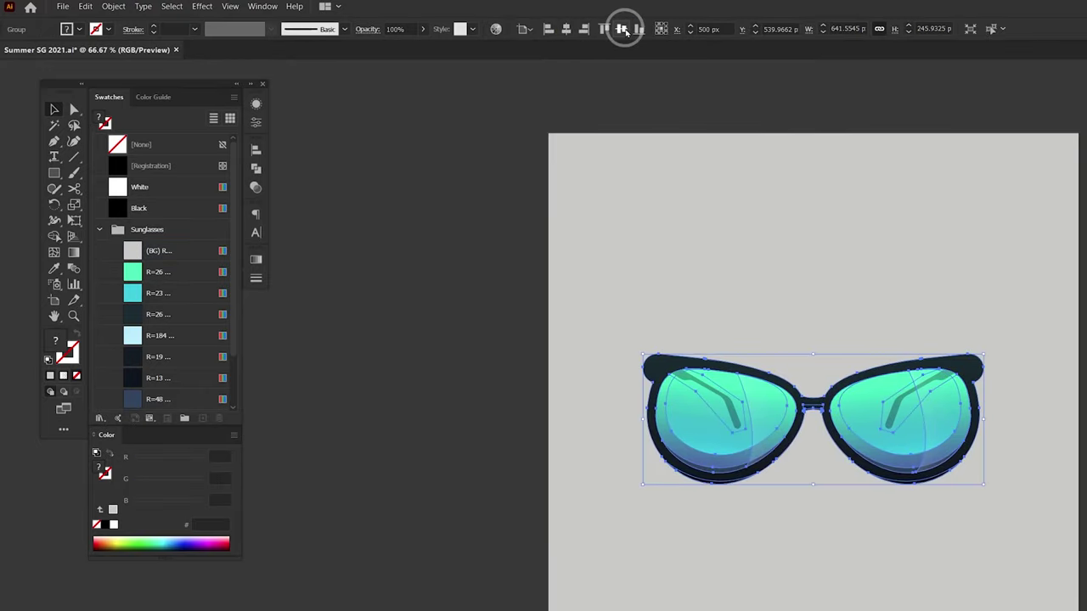